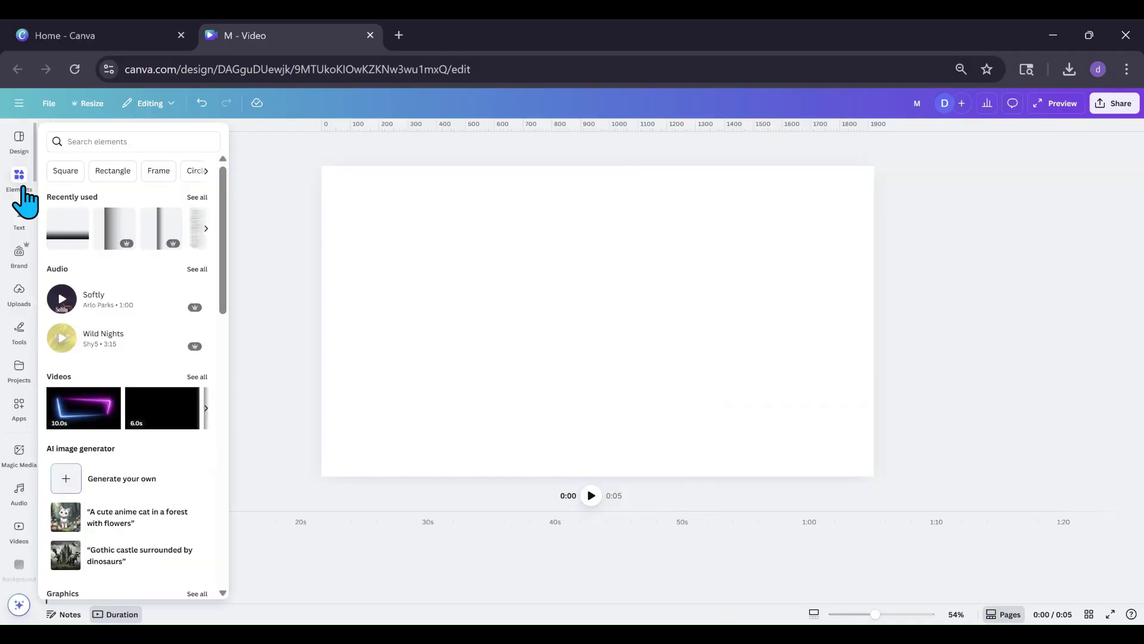
Step: Add a square frame to the blank page and place it slightly below the centre
scroll(112, 322, "down", 5)
scroll(113, 325, "down", 3)
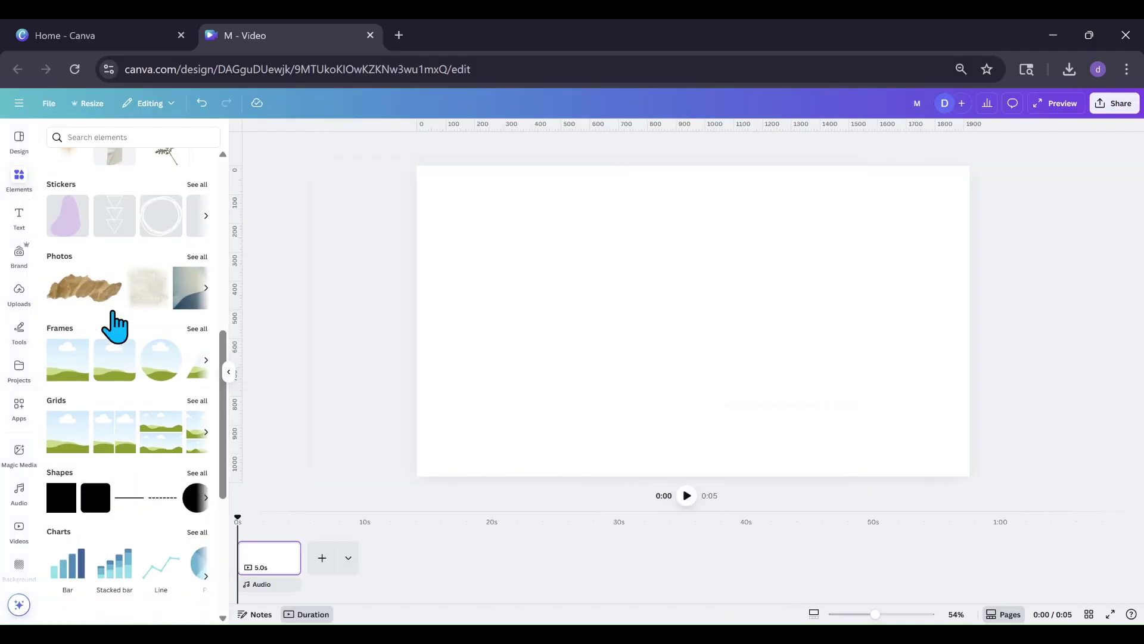
left_click(68, 387)
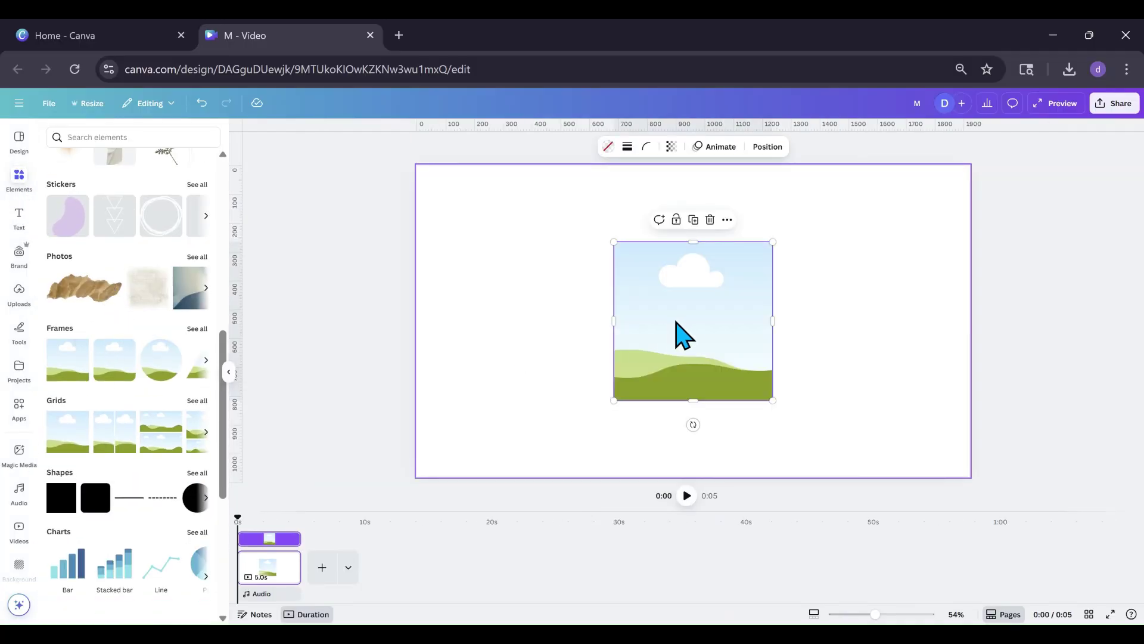
left_click_drag(681, 329, 677, 345)
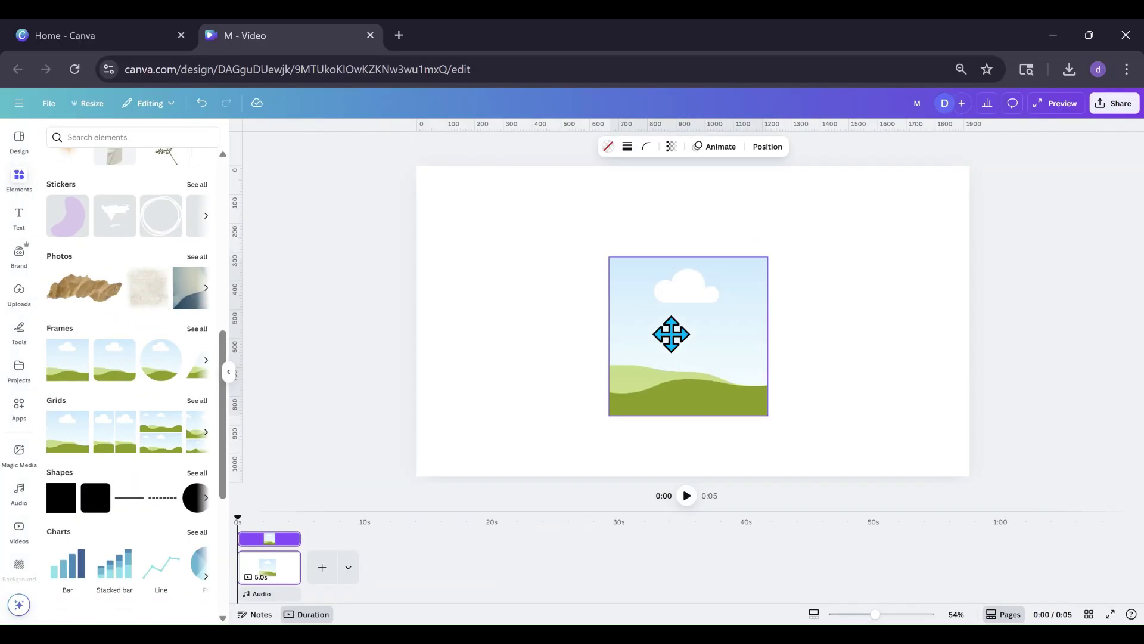
Step: Add the uploaded picture of the golden puppy in a bubble bath and place it beside the frame, on its left
left_click(21, 297)
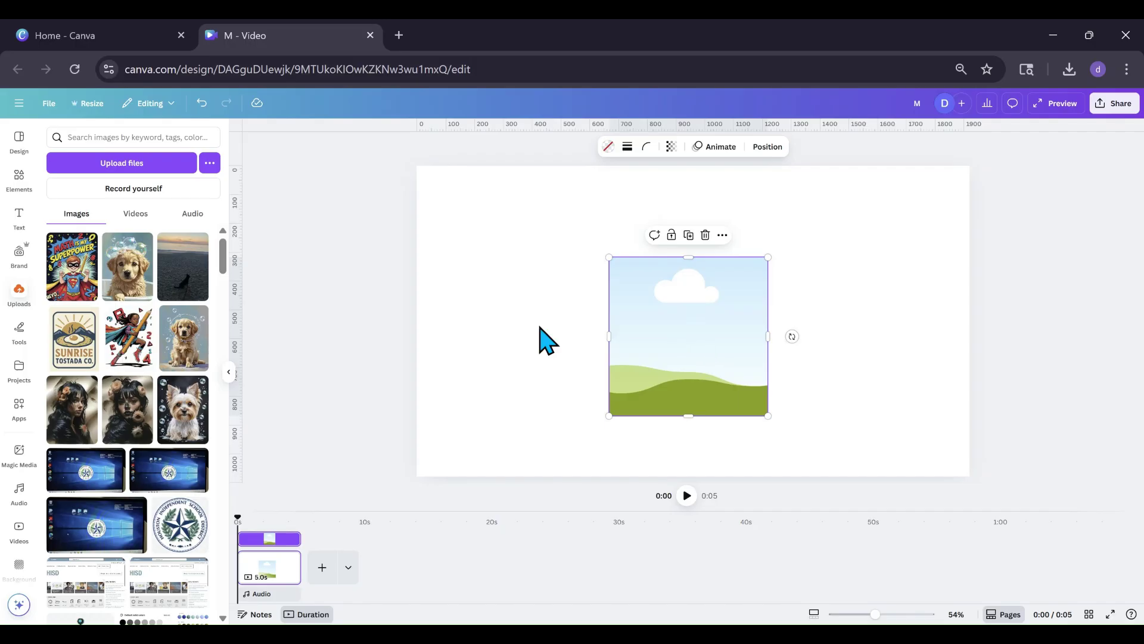
left_click(121, 302)
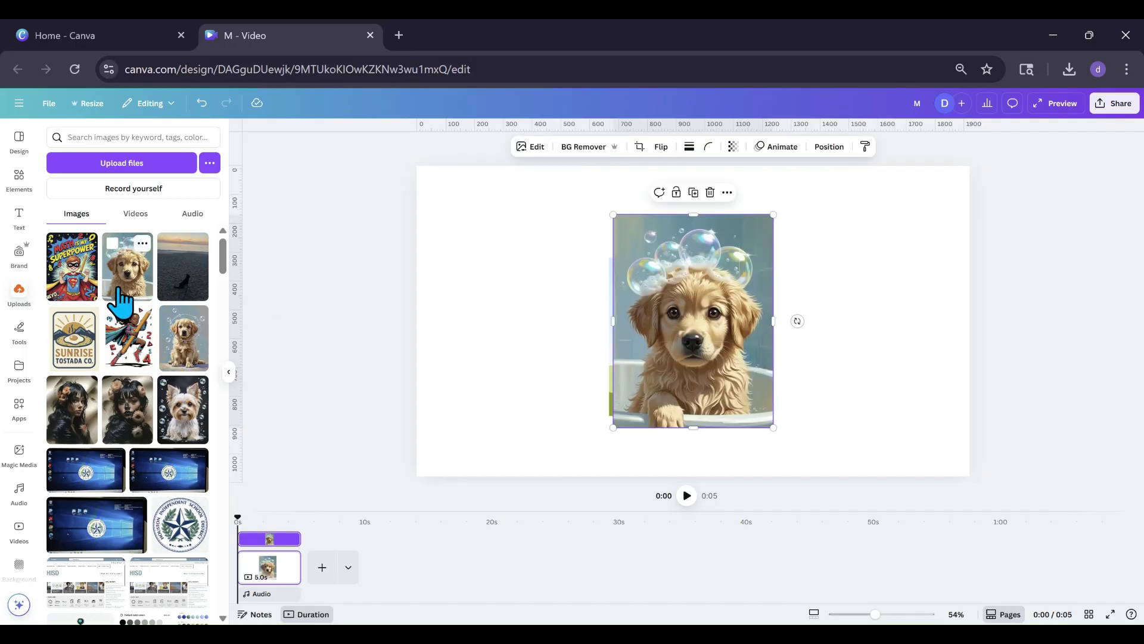
left_click_drag(669, 325, 469, 310)
Step: Stretch the frame to the puppy picture's height, narrow it slightly, and leave a small gap between the two
left_click(684, 318)
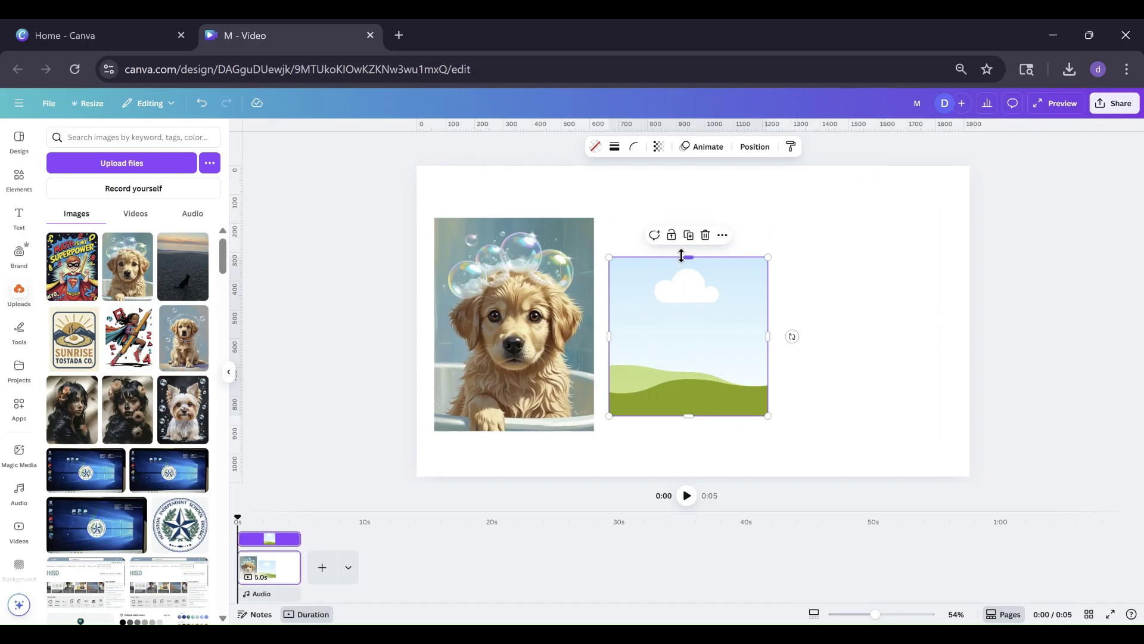
left_click_drag(681, 255, 682, 219)
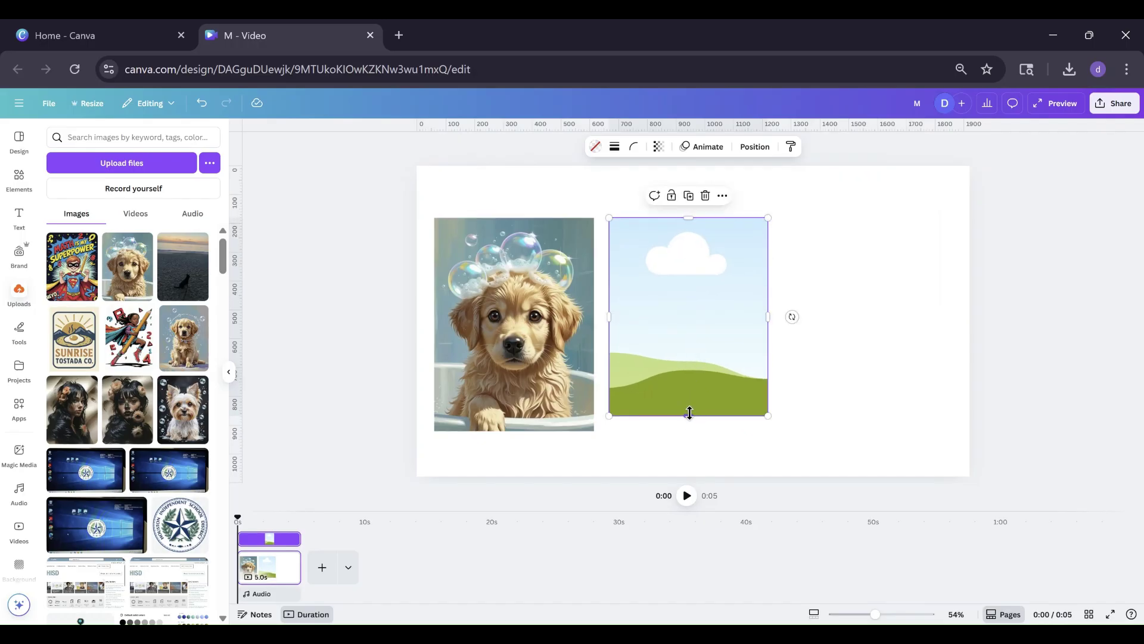
left_click_drag(689, 413, 690, 434)
mouse_move(709, 365)
left_mouse_down()
mouse_move(700, 360)
mouse_move(706, 375)
left_mouse_up()
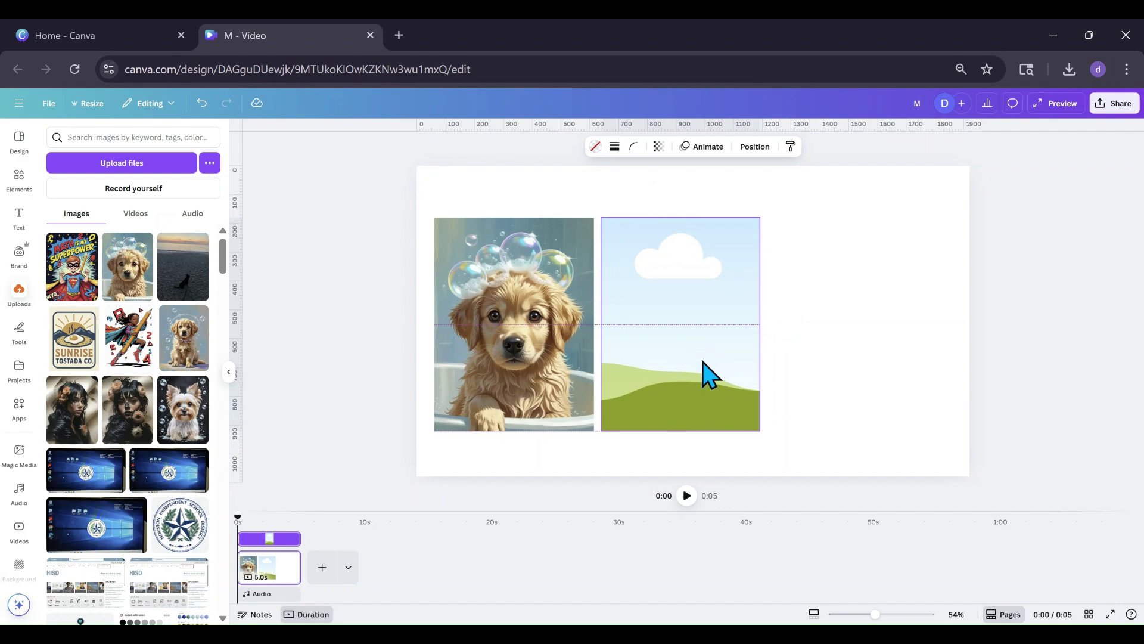
left_click_drag(760, 328, 755, 328)
left_click_drag(693, 352, 712, 345)
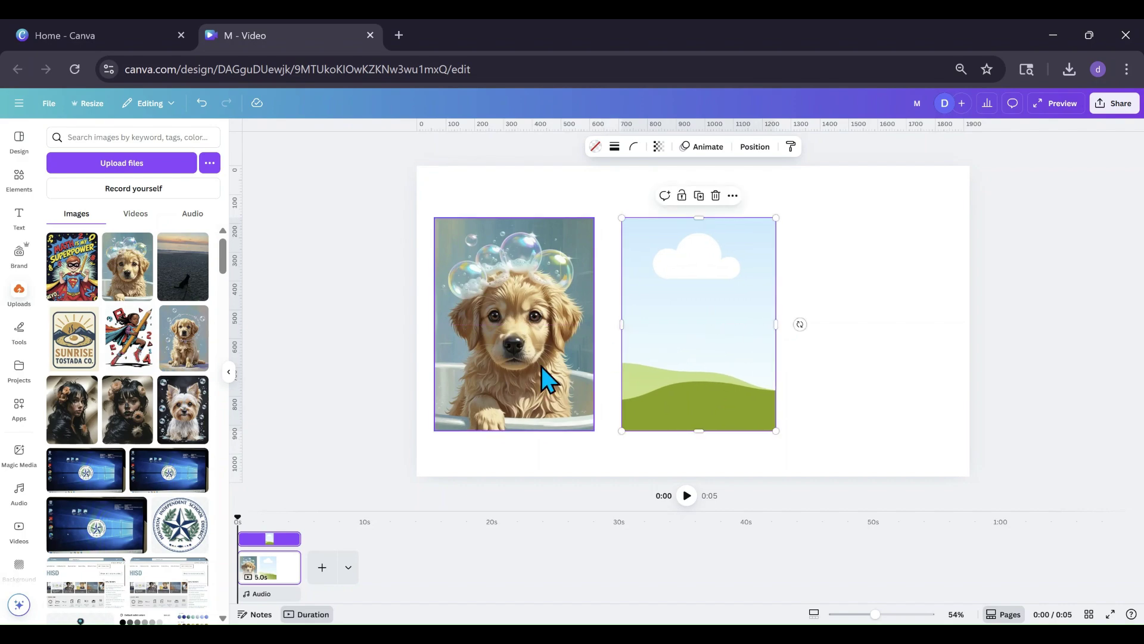
Step: Place the bubble-bath puppy picture inside the empty frame
left_click(514, 337)
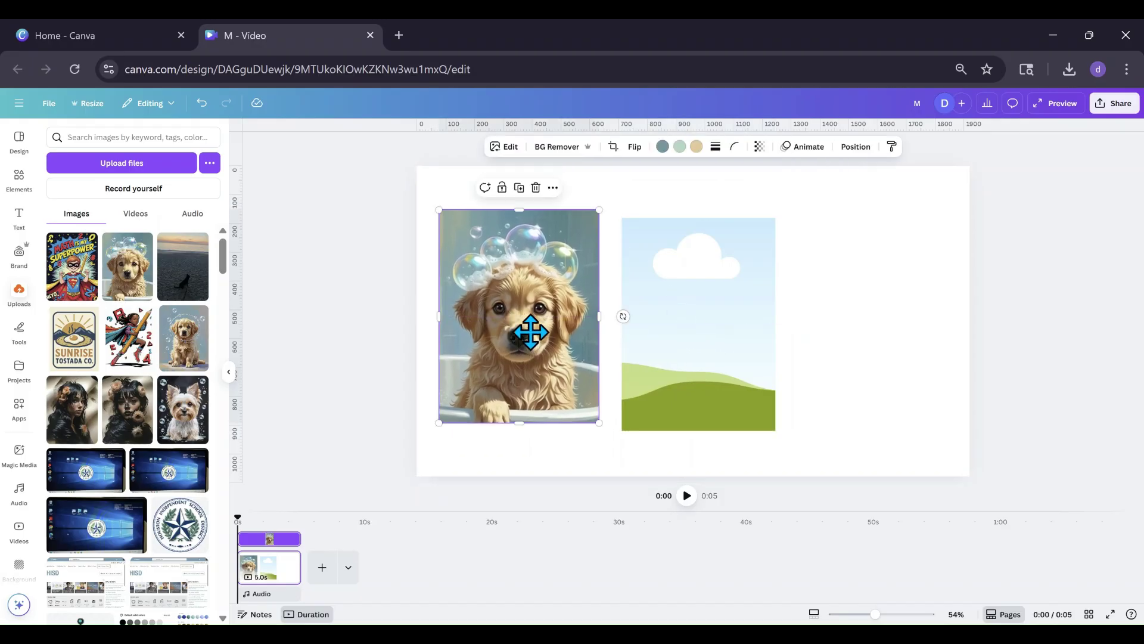
left_click_drag(520, 327, 689, 334)
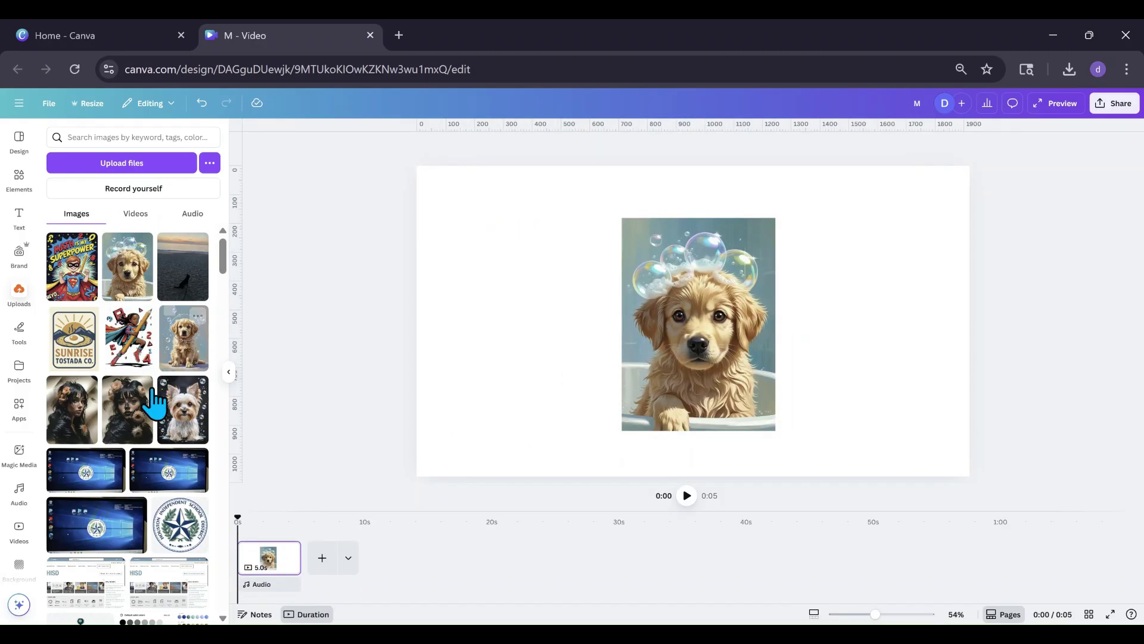
Step: Try the dark-haired woman portrait and the Yorkshire terrier picture in the frame
left_click(70, 424)
left_click_drag(677, 352, 688, 345)
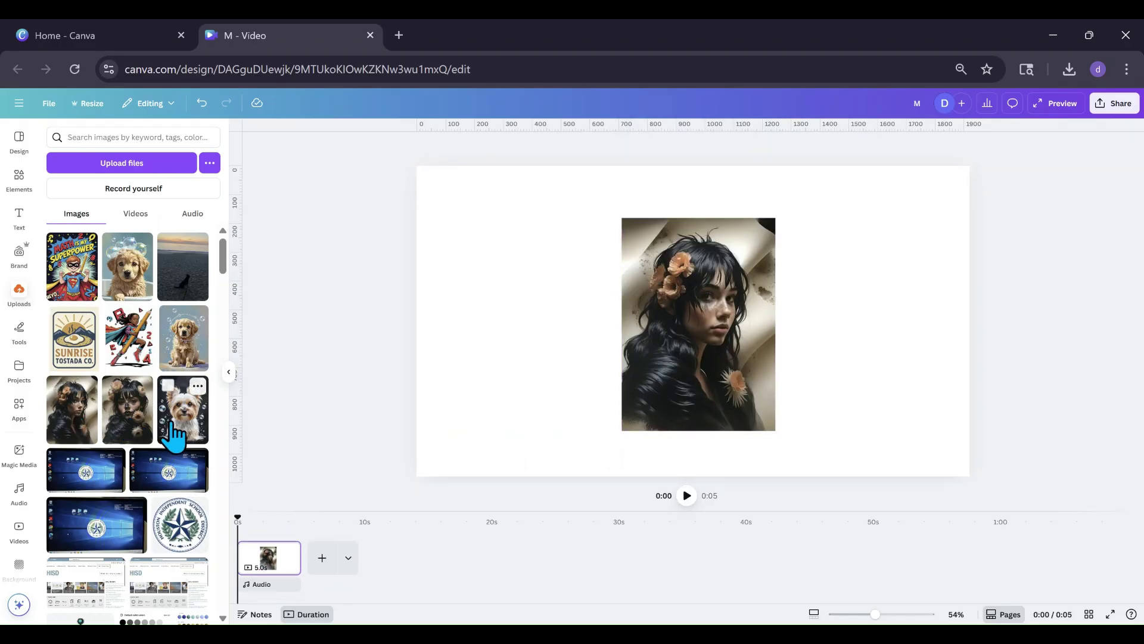
key("ctrl+z")
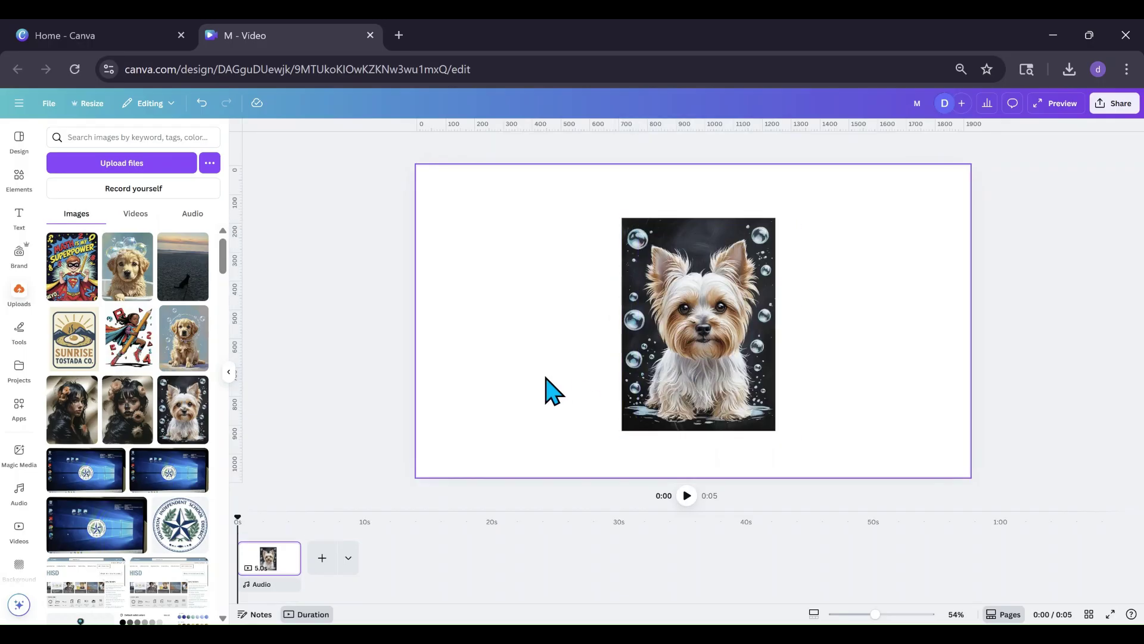
Step: Fill the frame with the uploaded bubble-bath puppy picture again and centre the frame horizontally on the page
left_click(141, 288)
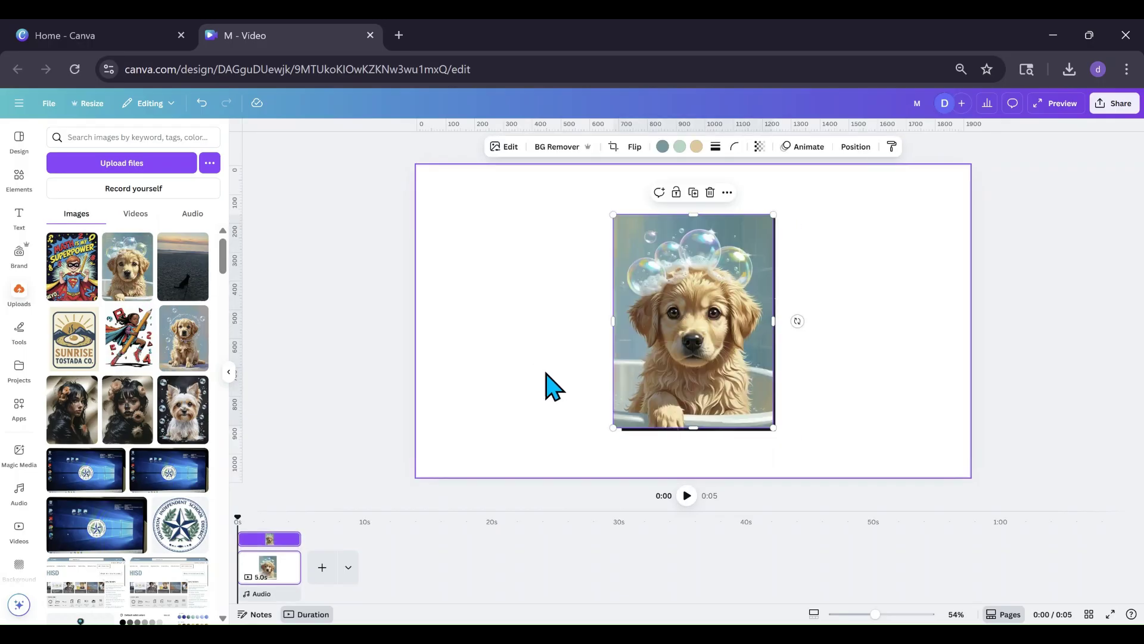
mouse_move(672, 361)
left_mouse_down()
mouse_move(655, 357)
mouse_move(676, 355)
left_mouse_up()
left_click(567, 383)
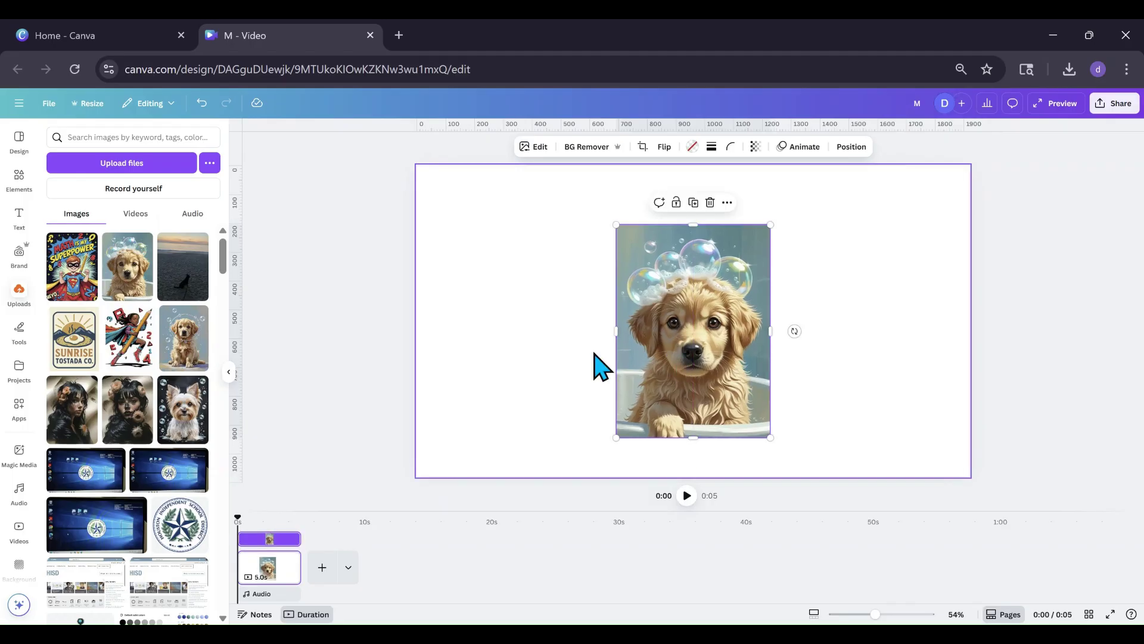
Step: Duplicate the framed puppy picture and narrow the copy to a strip about 131 px wide against the original's left edge
left_click(694, 203)
left_click_drag(699, 301, 544, 290)
left_click_drag(465, 329, 581, 350)
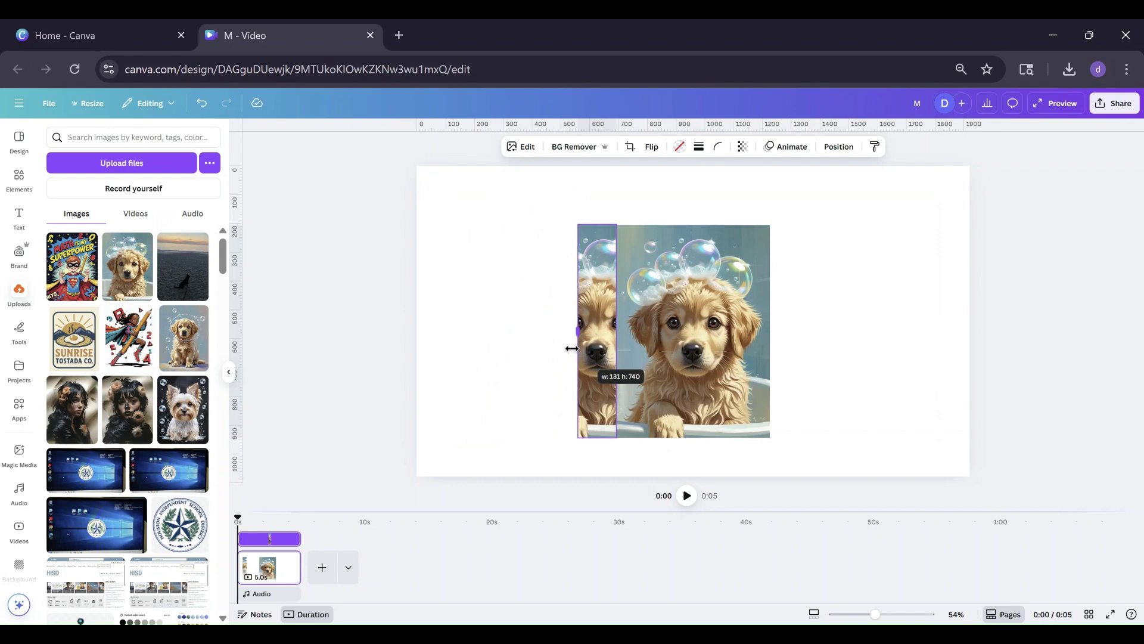
left_click_drag(573, 349, 572, 348)
left_click(506, 363)
left_click(596, 376)
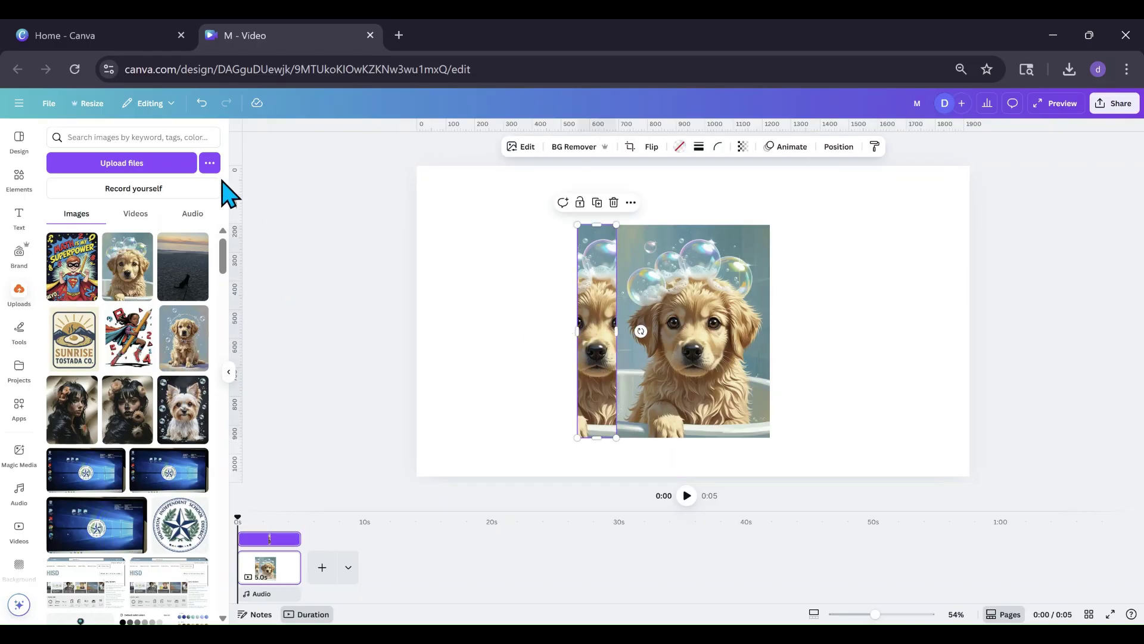
Step: Fill the narrow strip frame with the newspaper mockup photo from the recently used elements
left_click(19, 174)
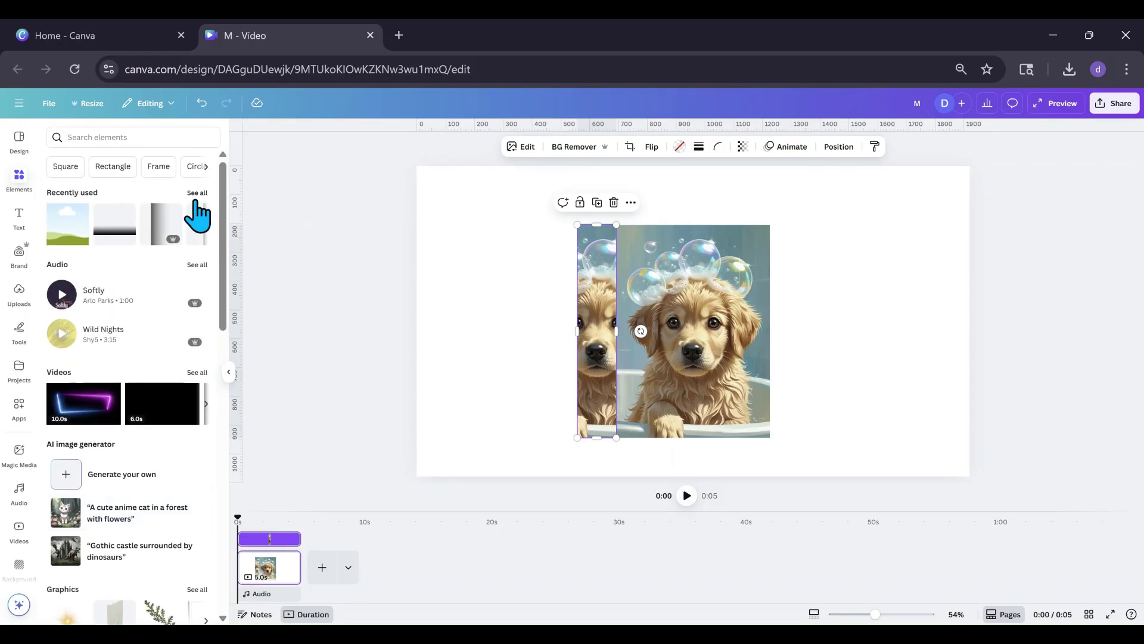
left_click(194, 194)
scroll(119, 298, "down", 5)
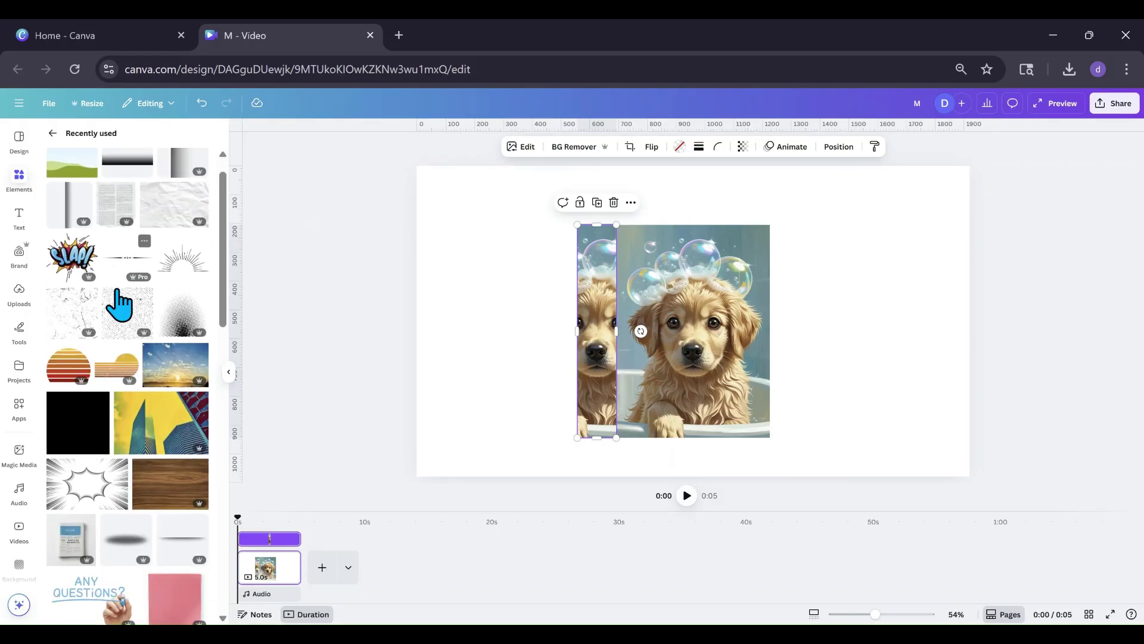
left_click(71, 418)
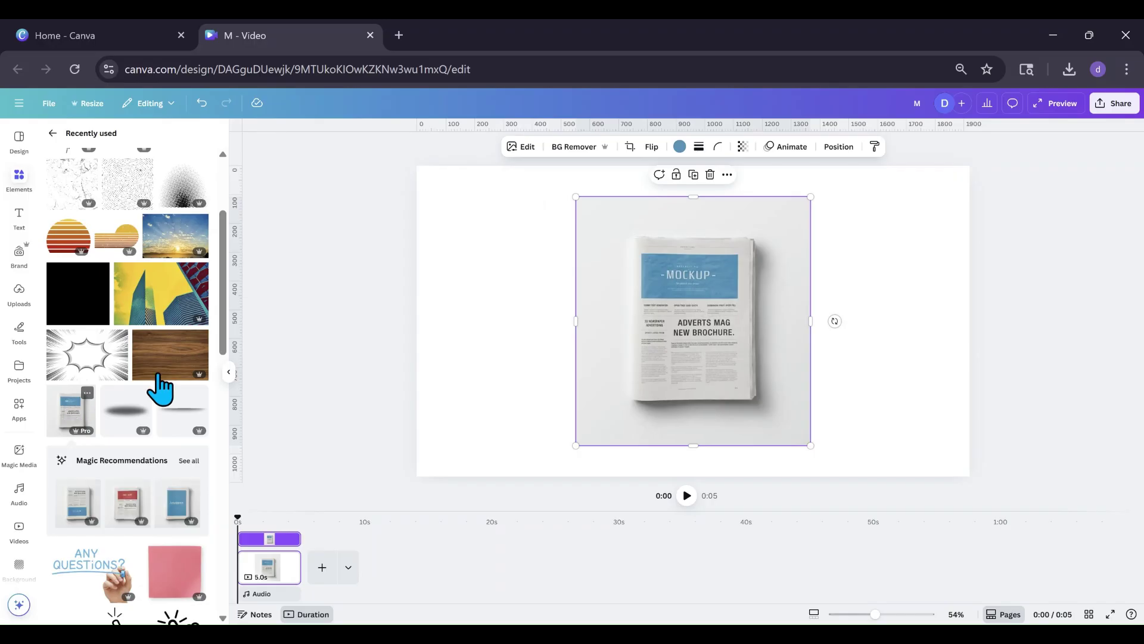
left_click_drag(682, 344, 601, 354)
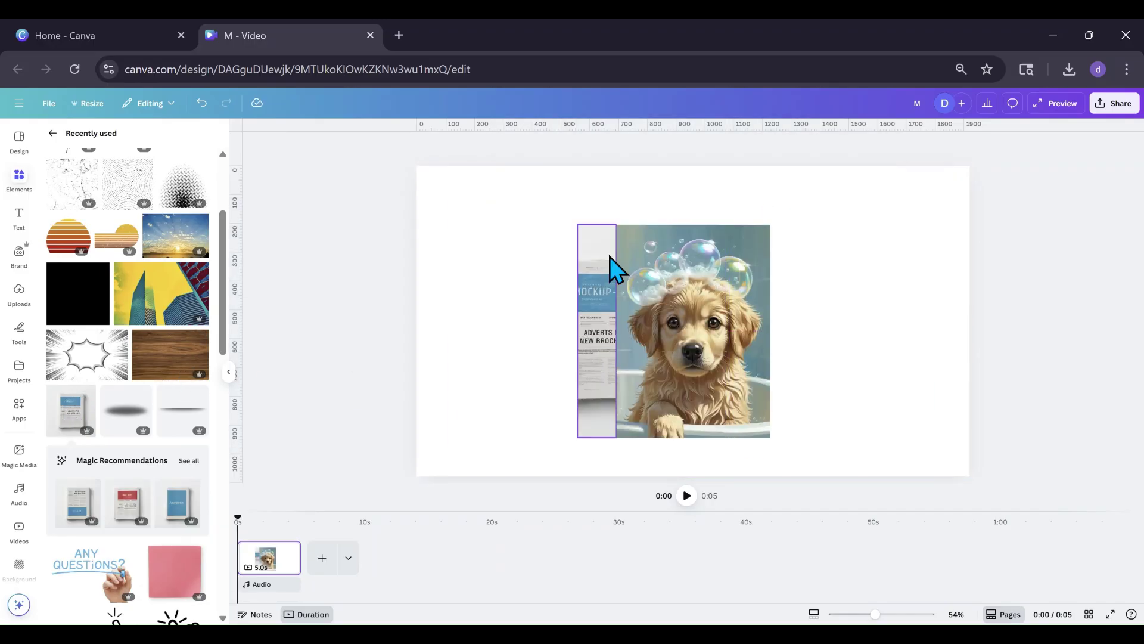
Step: Enlarge and reposition the newspaper photo inside the strip so that the right part of its printed page fills it
double_click(599, 328)
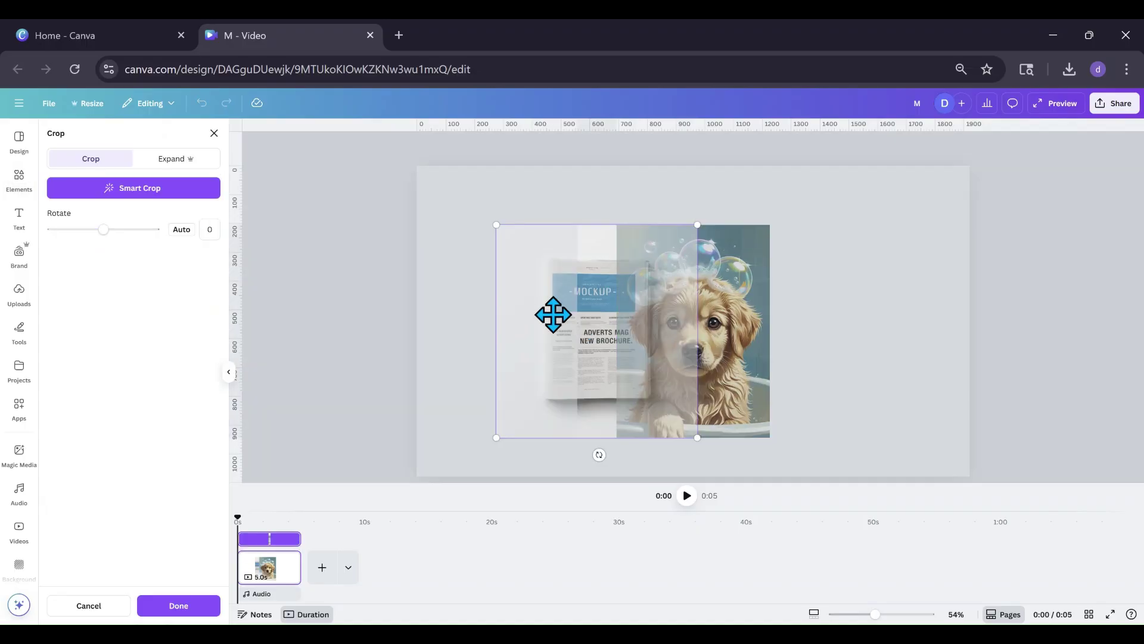
left_click_drag(496, 225, 391, 199)
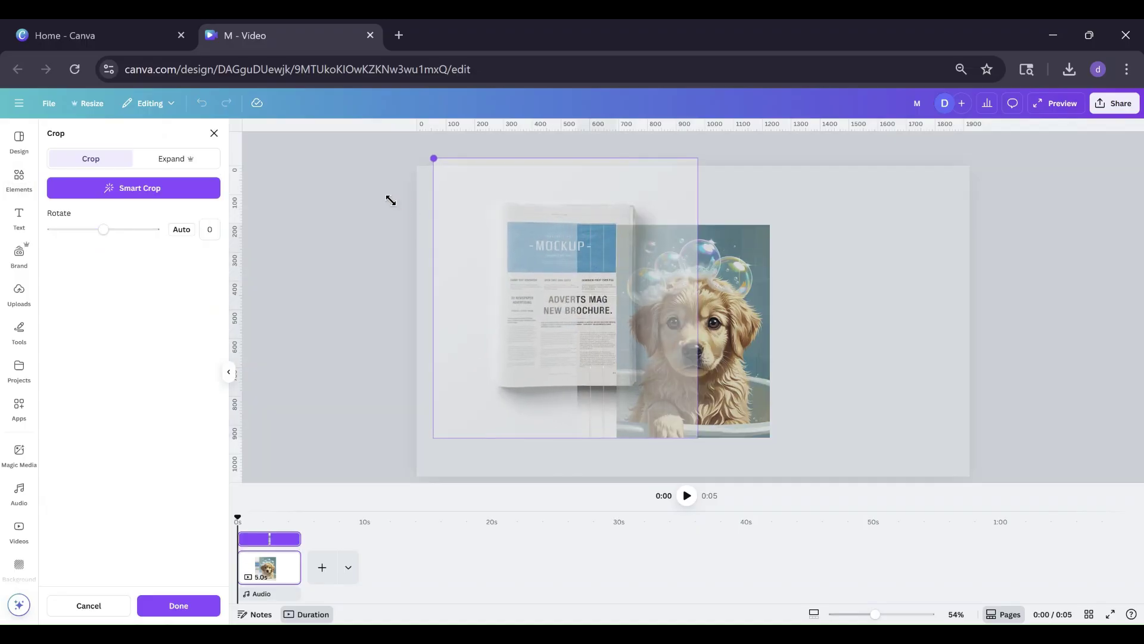
left_click_drag(435, 440, 363, 502)
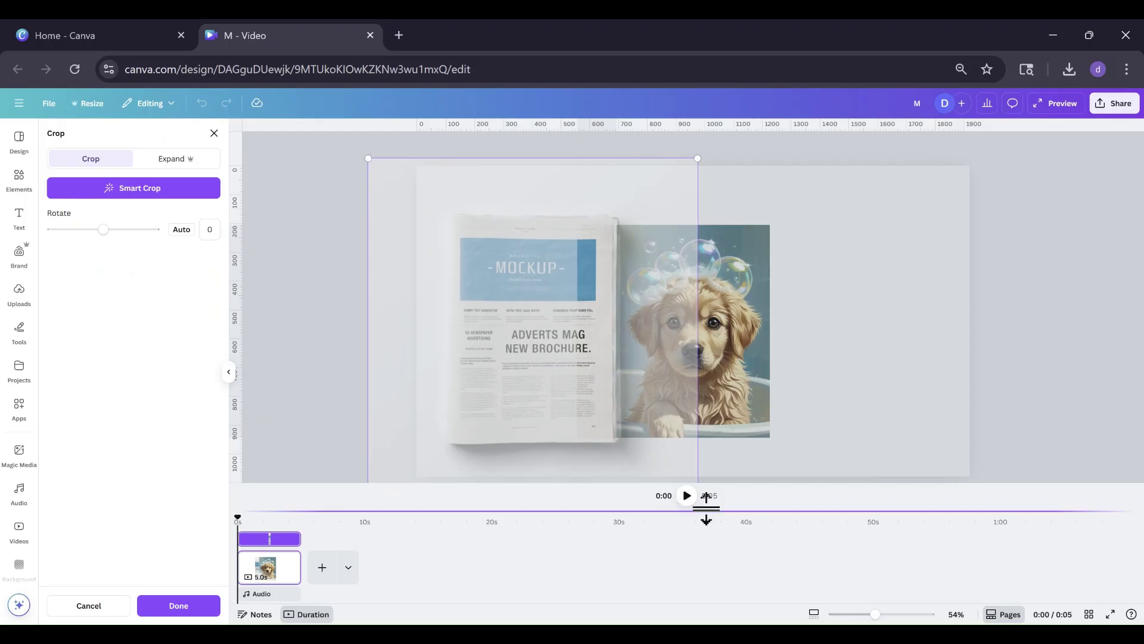
left_click_drag(698, 156, 709, 153)
left_click_drag(537, 352, 535, 369)
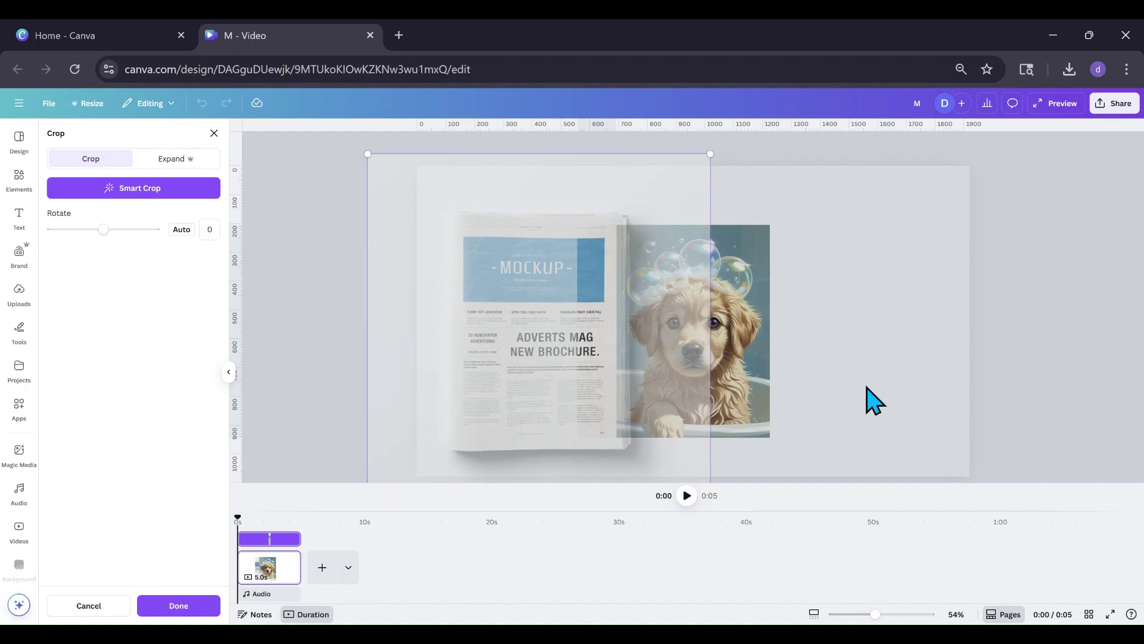
left_click(874, 400)
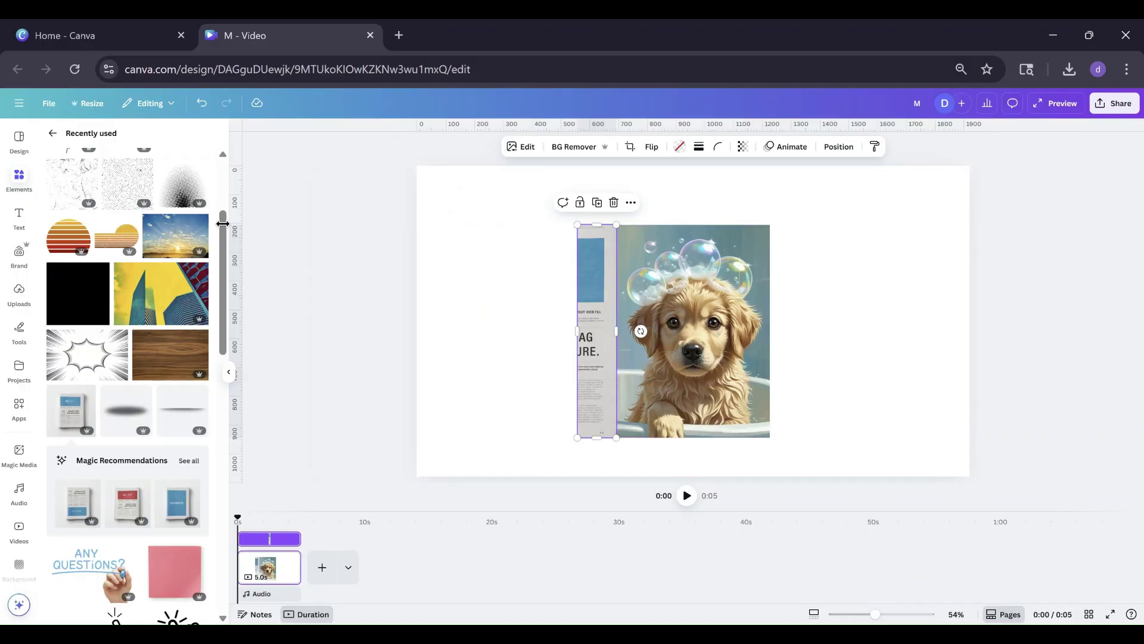
Step: Try the uploaded sitting puppy picture in the strip, shifting its crop to the picture's right edge
scroll(146, 339, "up", 3)
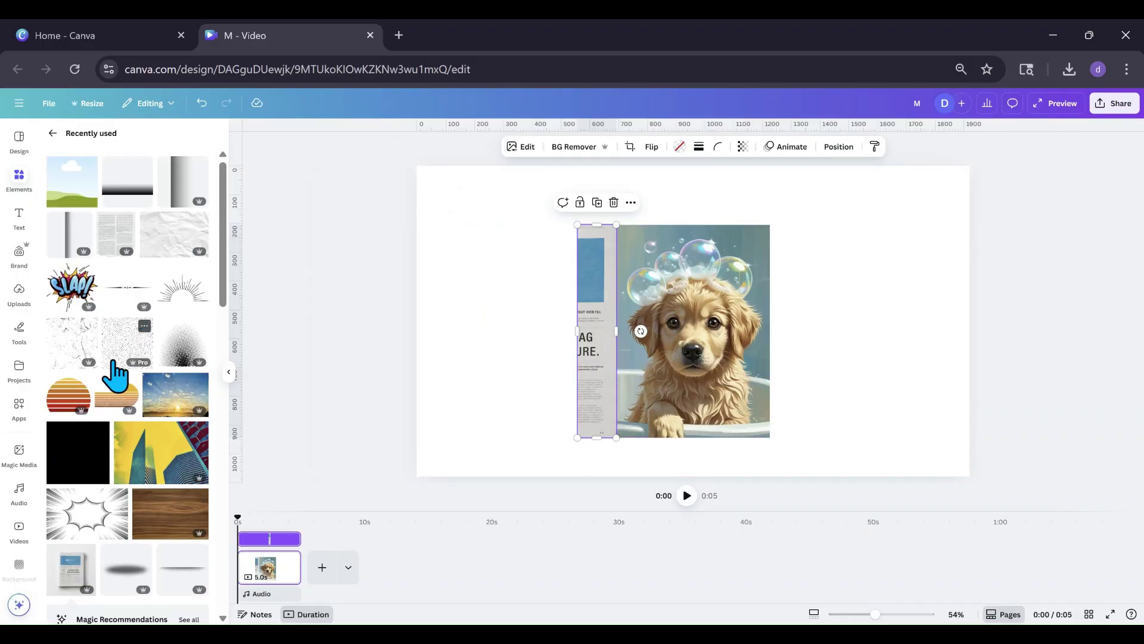
left_click(18, 304)
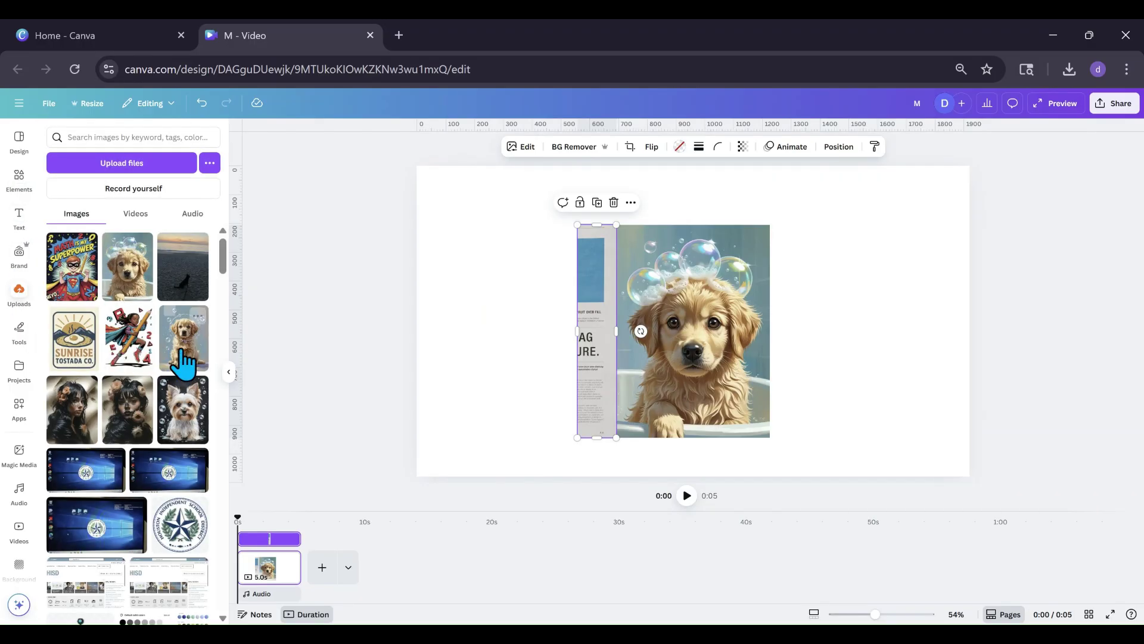
left_click_drag(179, 352, 584, 340)
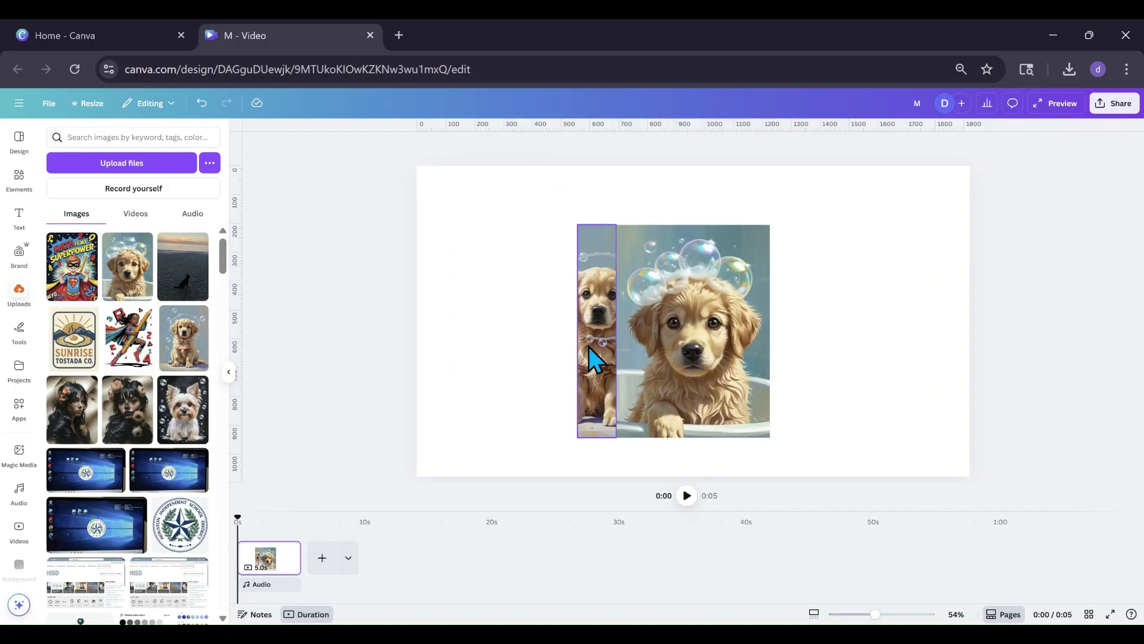
double_click(589, 347)
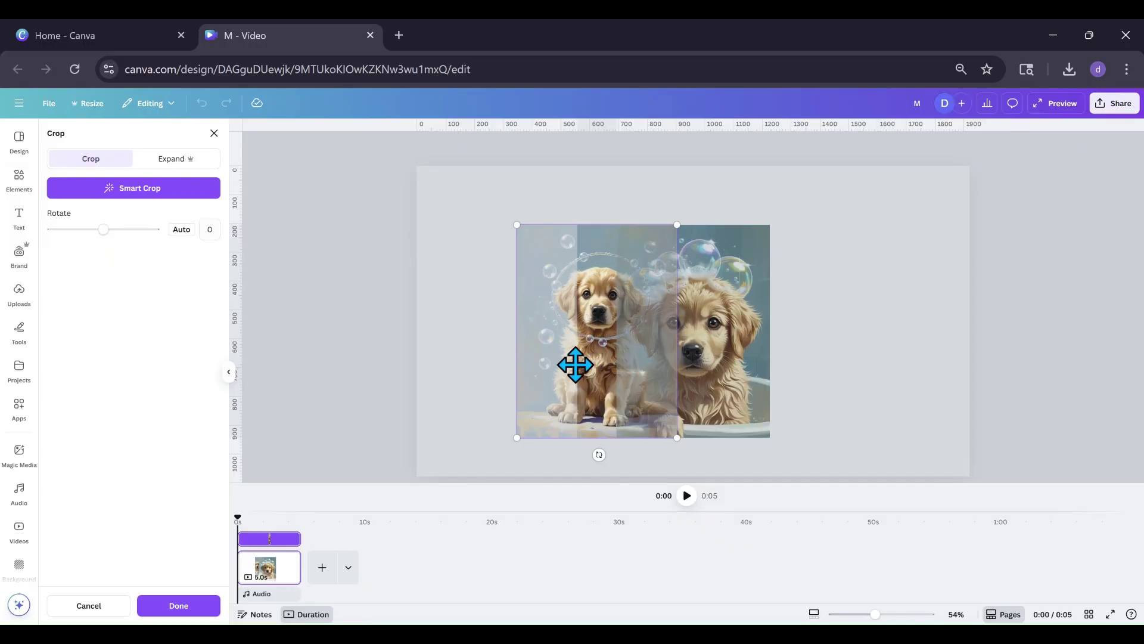
left_click_drag(575, 363, 477, 360)
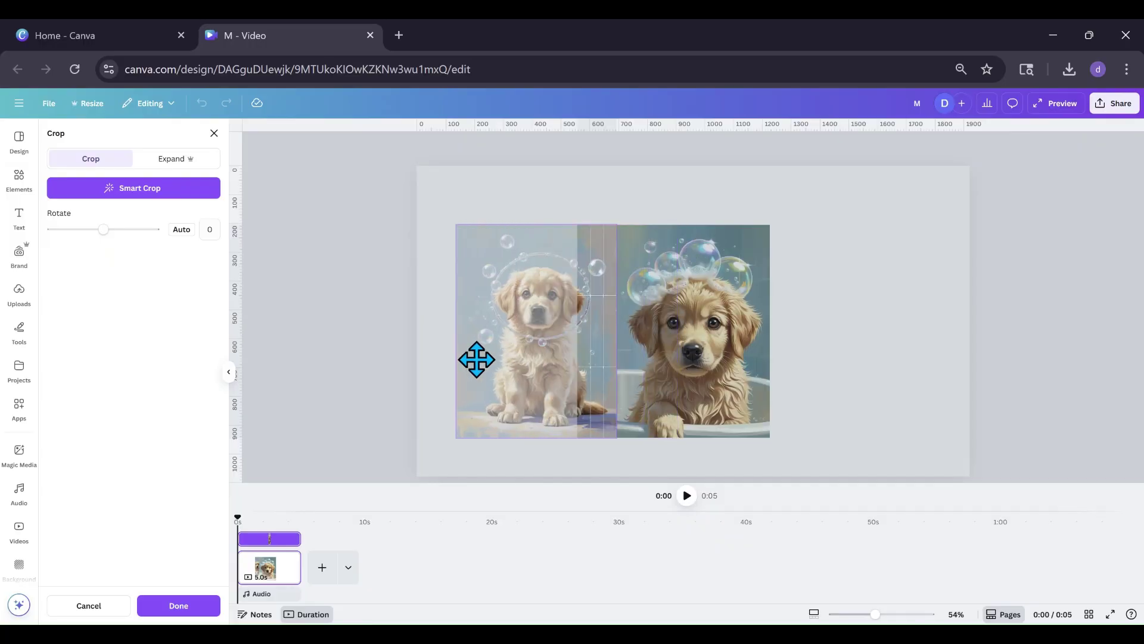
left_click(893, 363)
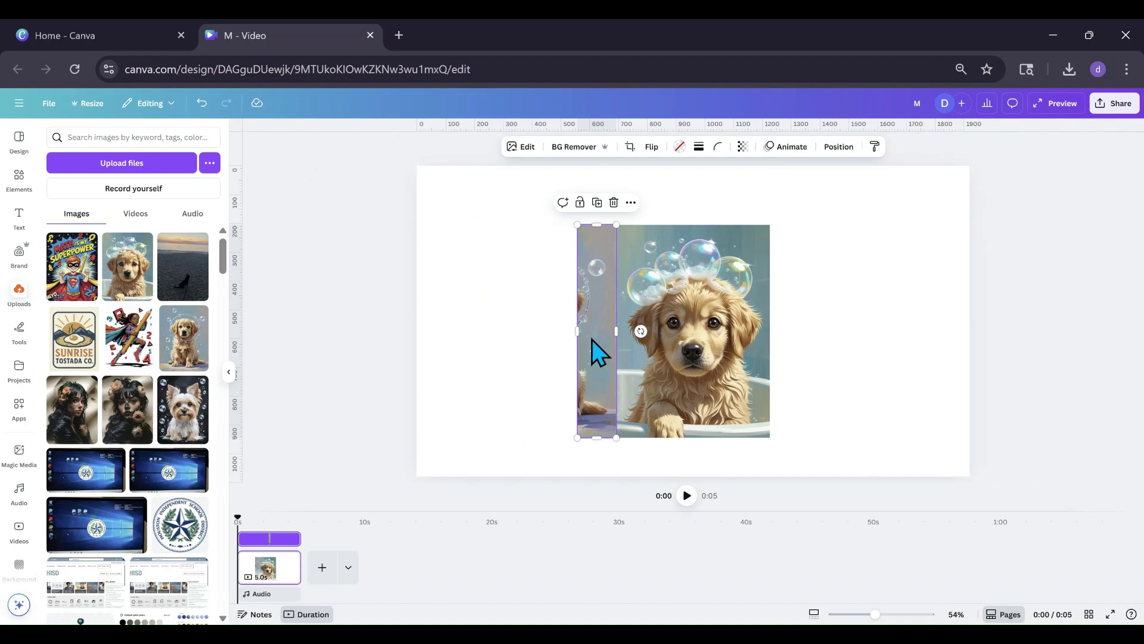
Step: Undo the sitting puppy changes back to the newspaper photo in the strip and deselect it
left_click(201, 104)
left_click(201, 103)
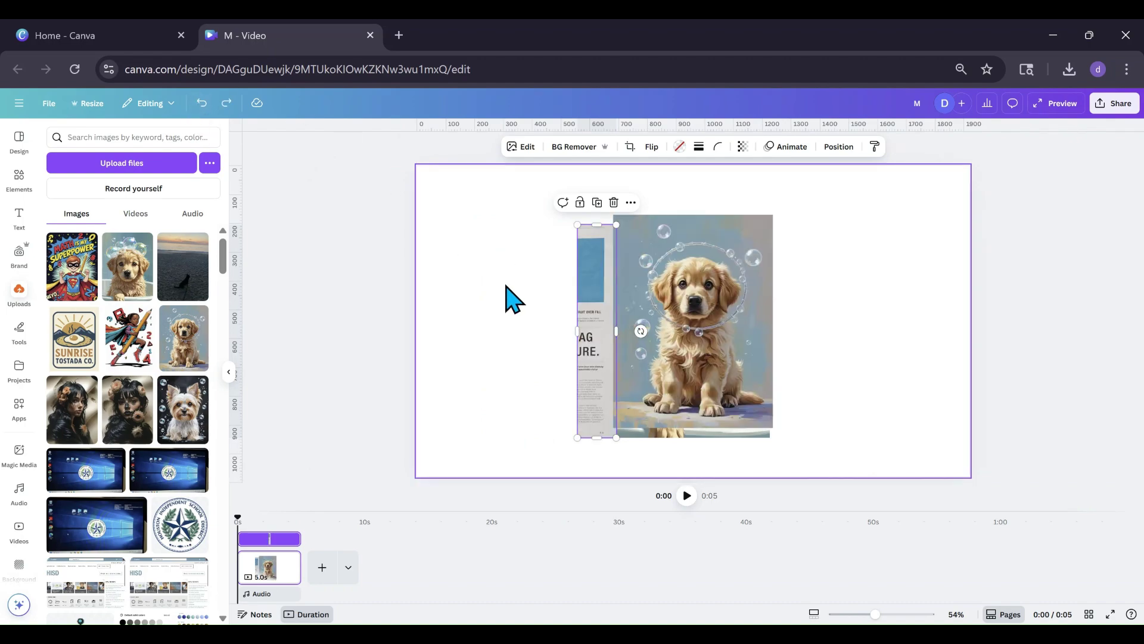
left_click(526, 386)
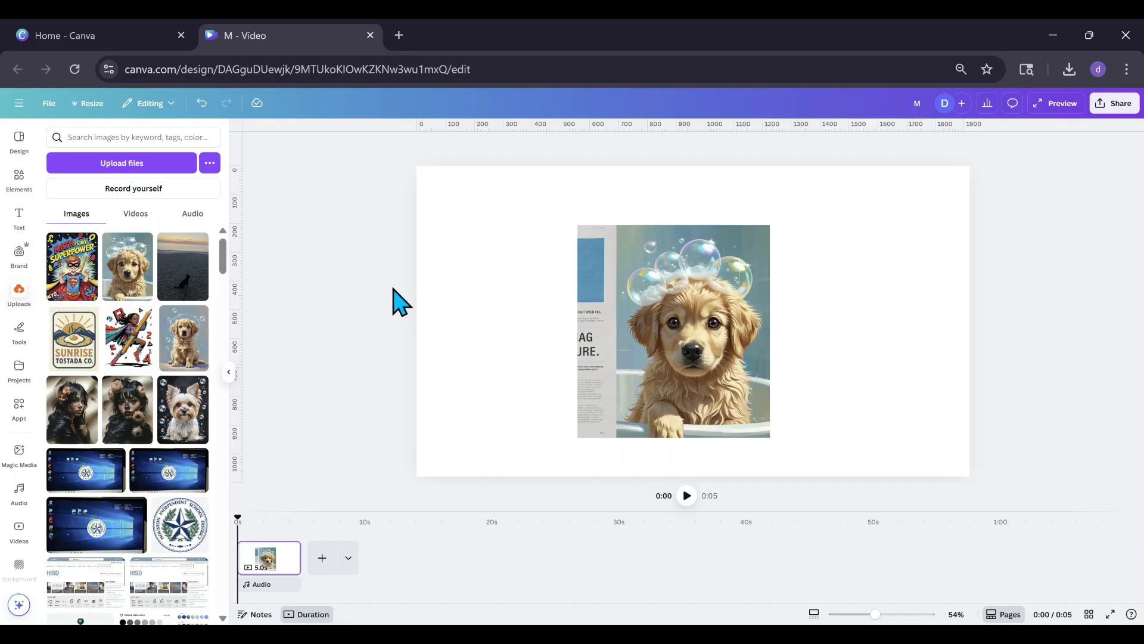
Step: Add the black gradient shadow from the recently used elements, rotate it upright and position it over the newspaper strip beside the cover
left_click(14, 179)
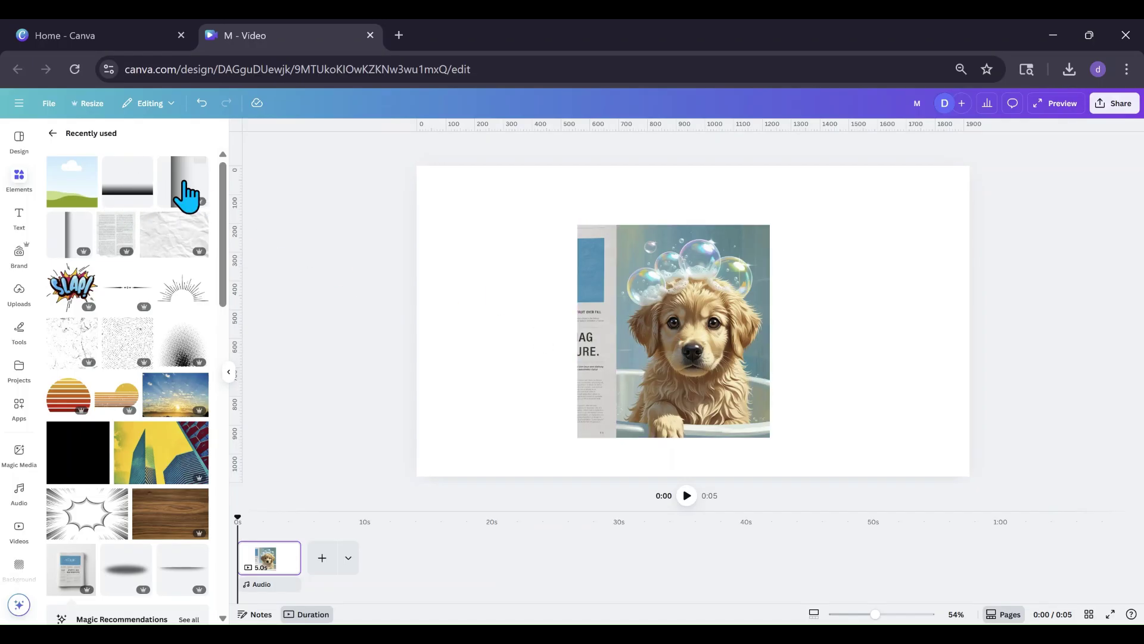
left_click(144, 165)
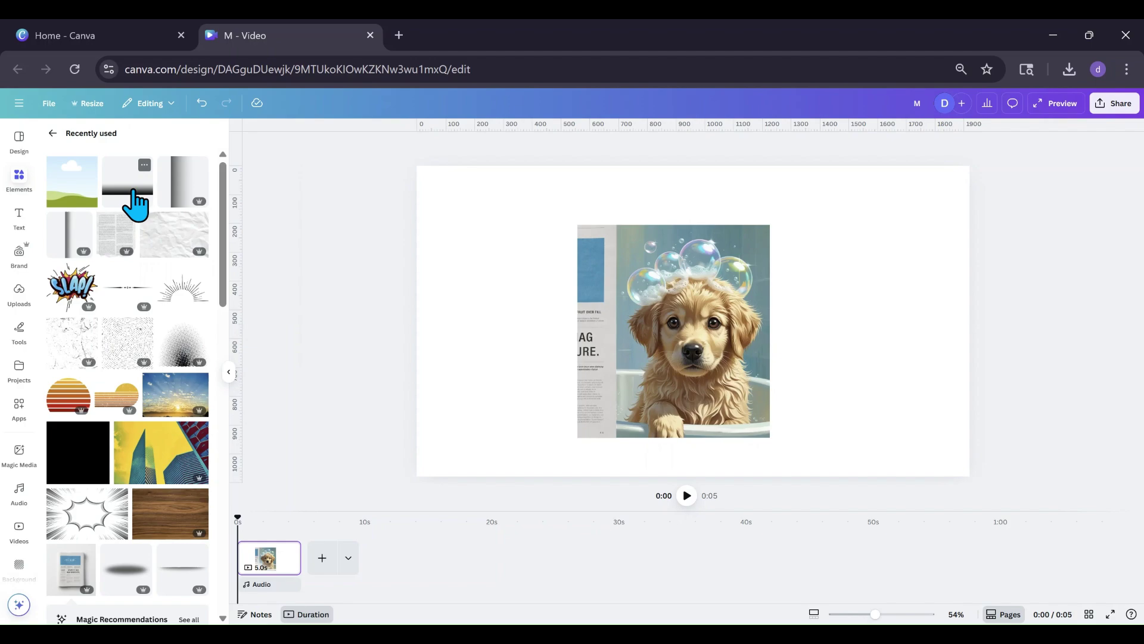
left_click(133, 192)
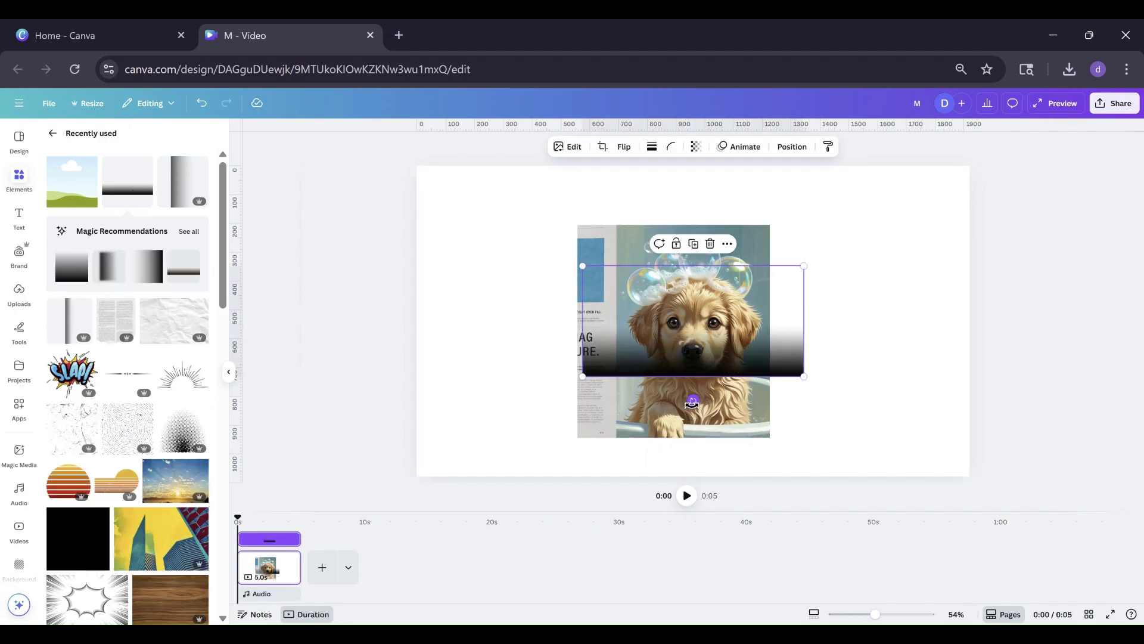
left_click_drag(692, 403, 599, 348)
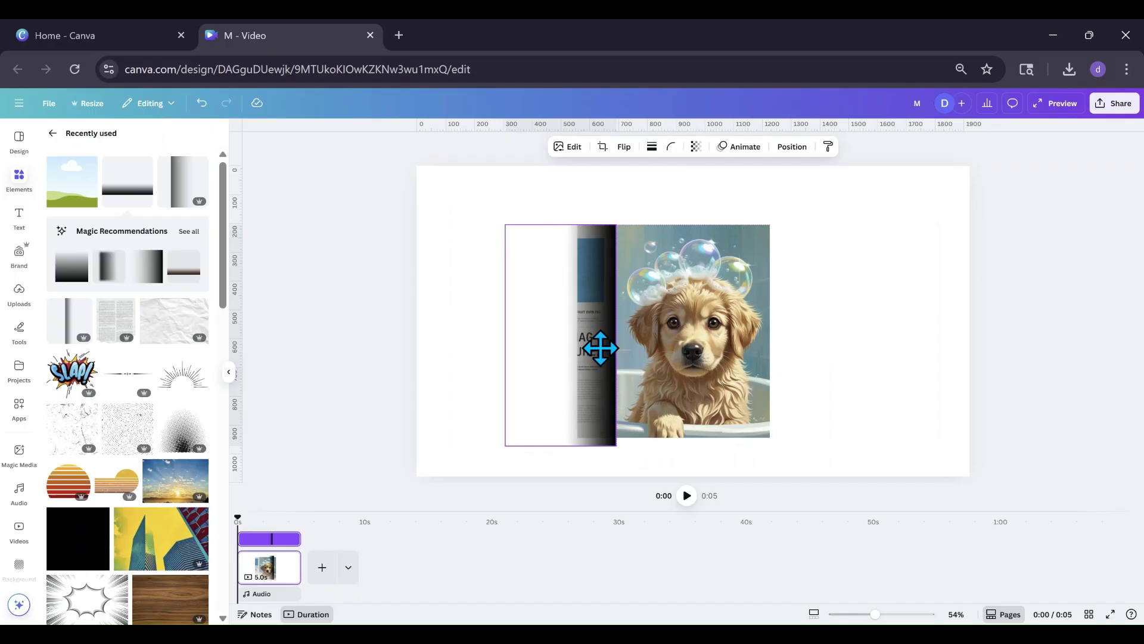
left_click_drag(605, 346, 623, 347)
Step: Crop the darkest band off the gradient shadow where the strip meets the cover and scale it to the strip's height
left_click(603, 147)
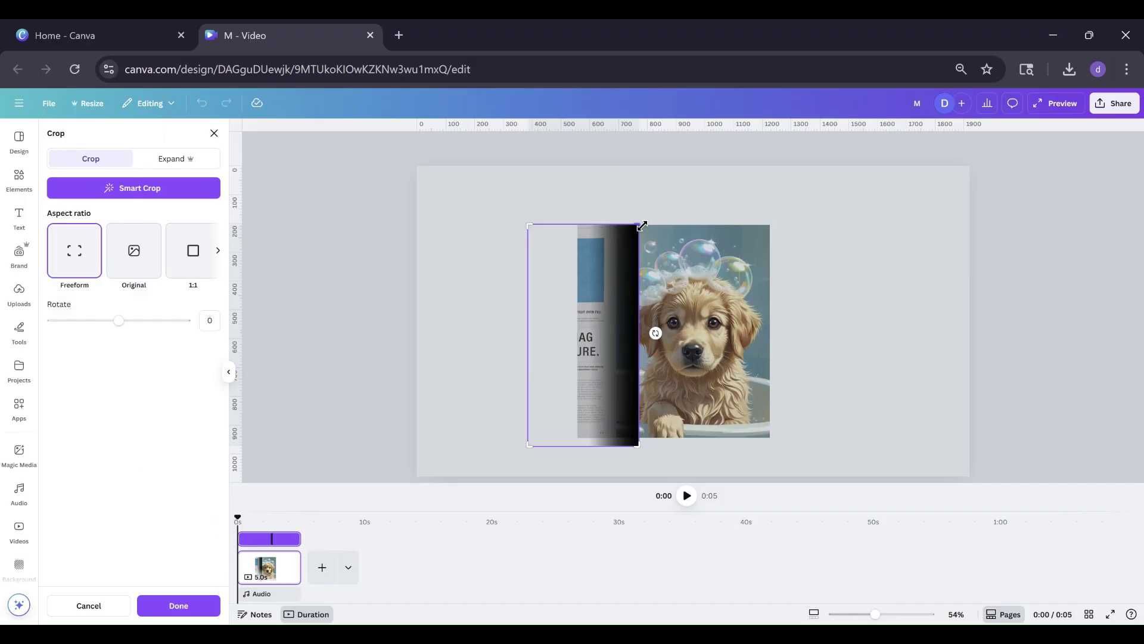
left_click_drag(642, 226, 616, 221)
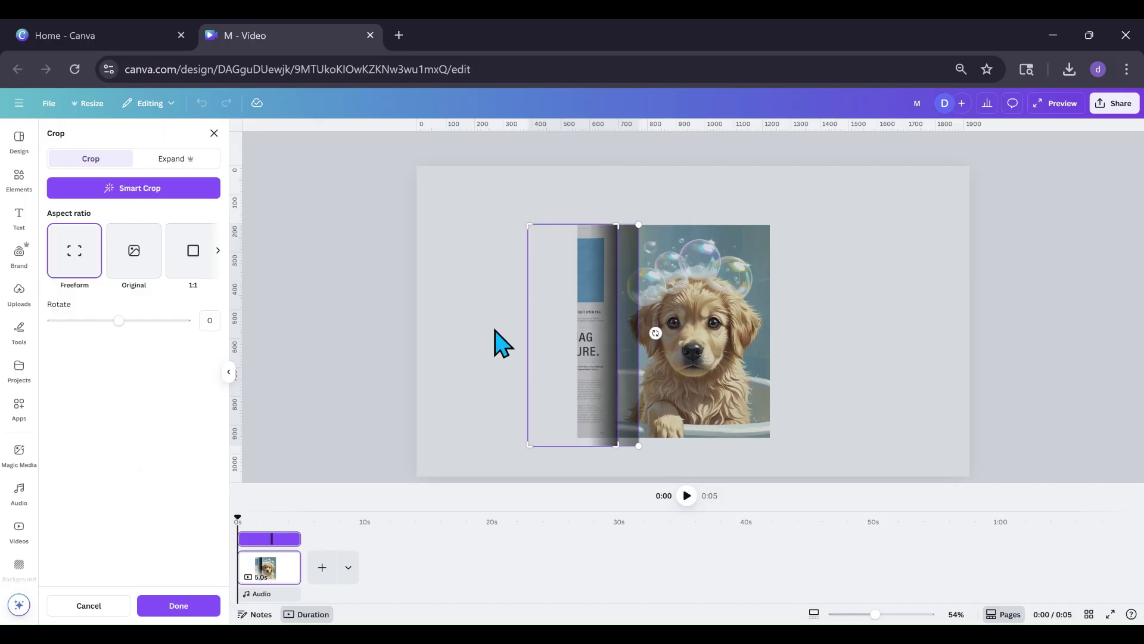
left_click(496, 329)
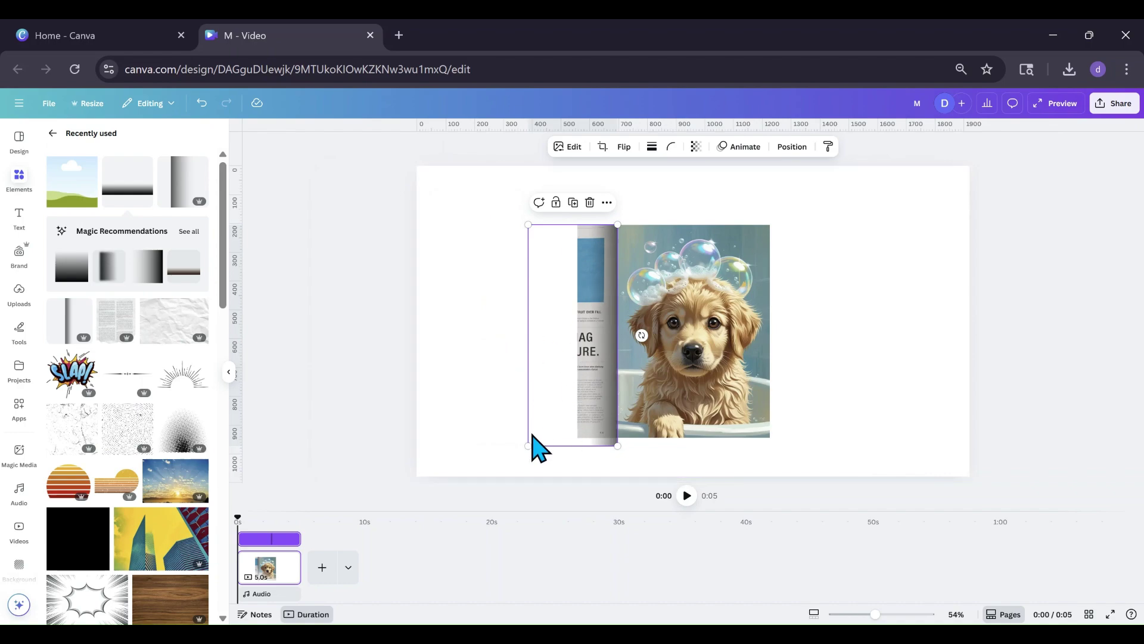
left_click_drag(529, 446, 530, 438)
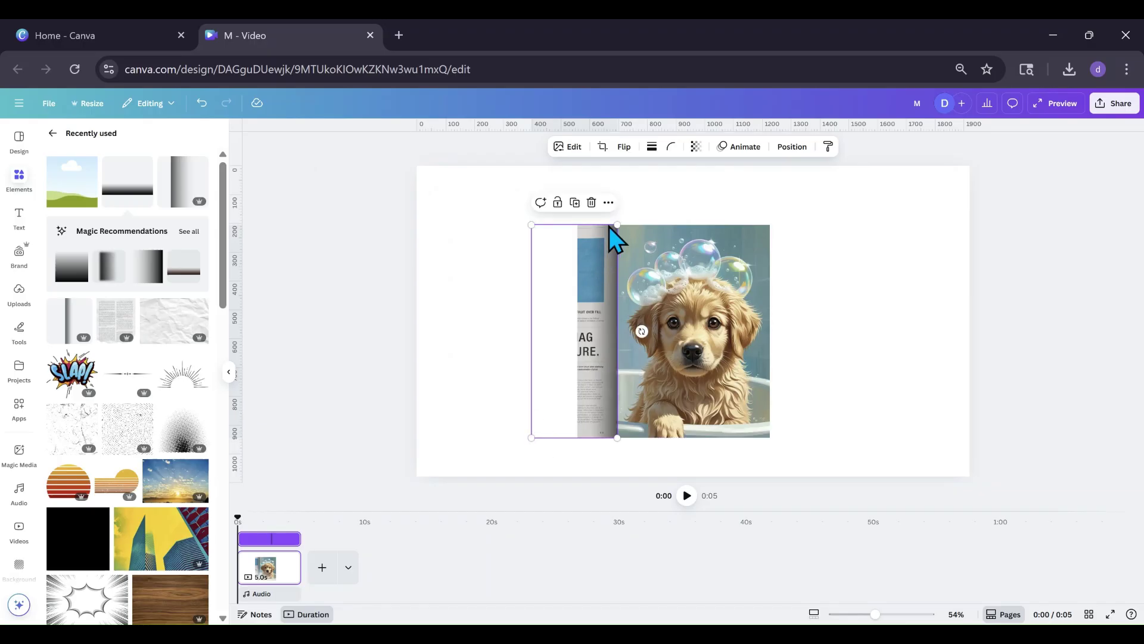
Step: Duplicate the gradient shadow, flip the copy vertically and align its dark side with the newspaper strip's outer left edge
left_click(623, 146)
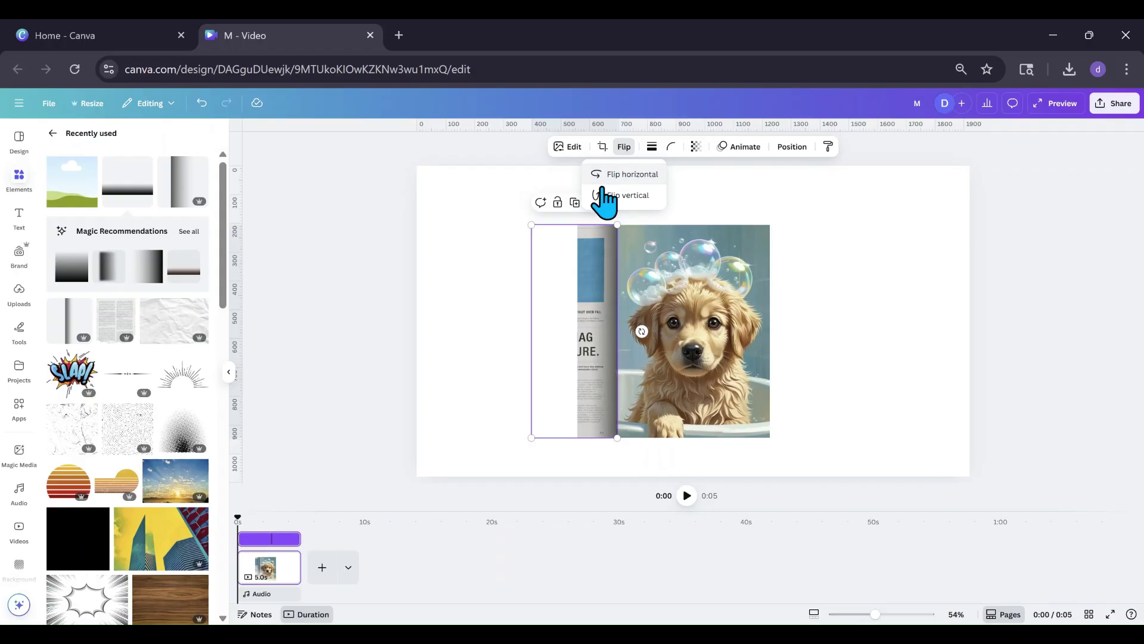
left_click(574, 202)
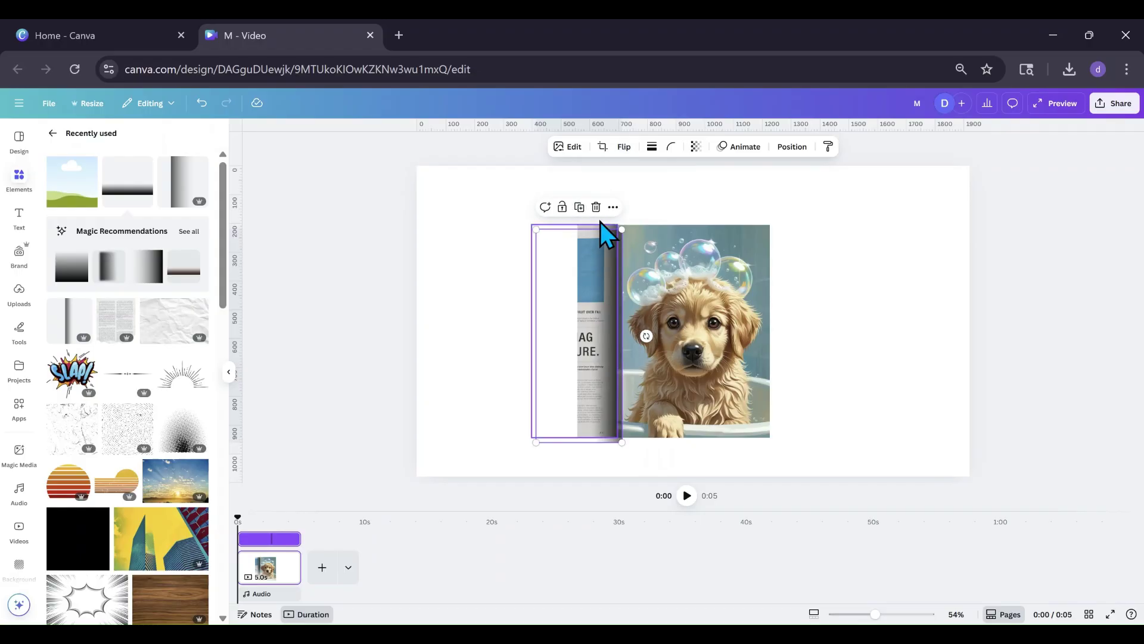
left_click(623, 148)
left_click(615, 197)
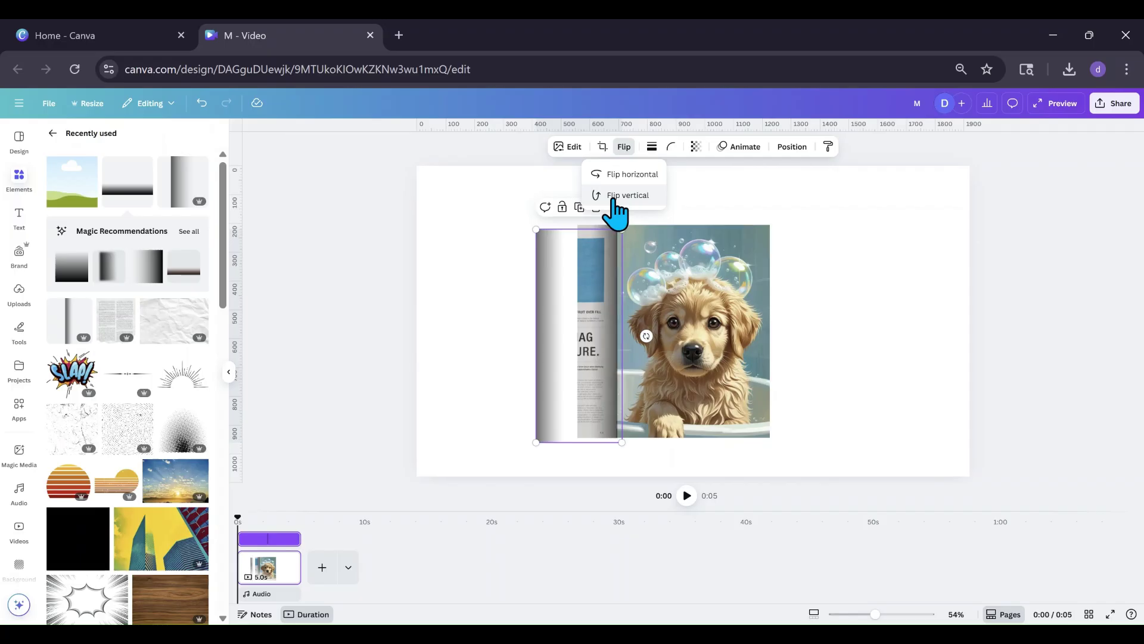
left_click(544, 325)
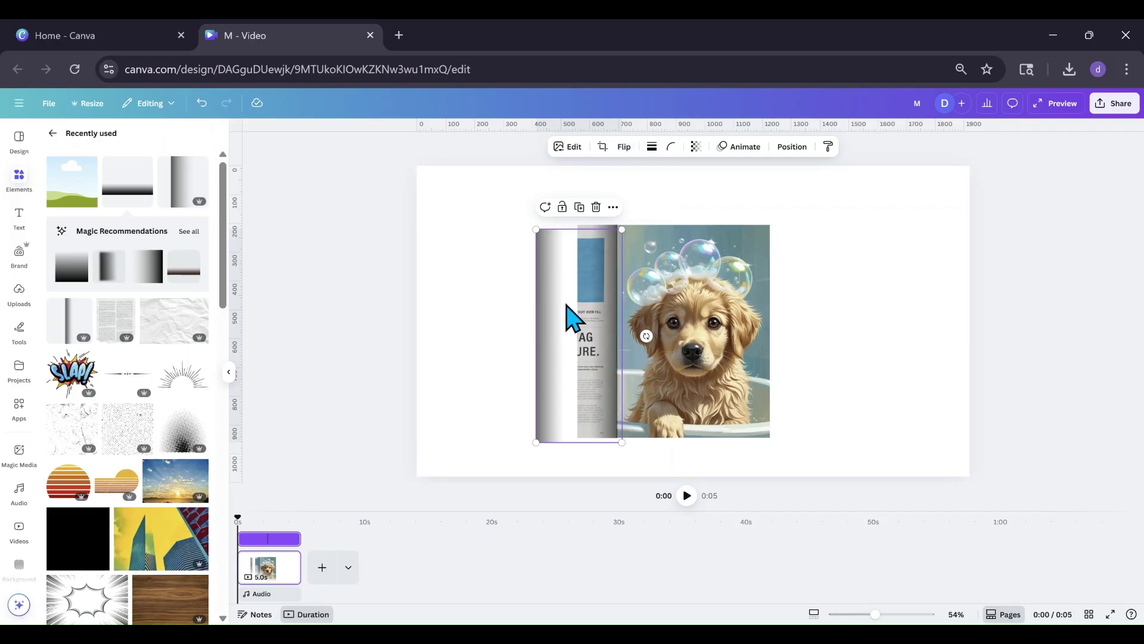
left_click_drag(569, 316, 602, 305)
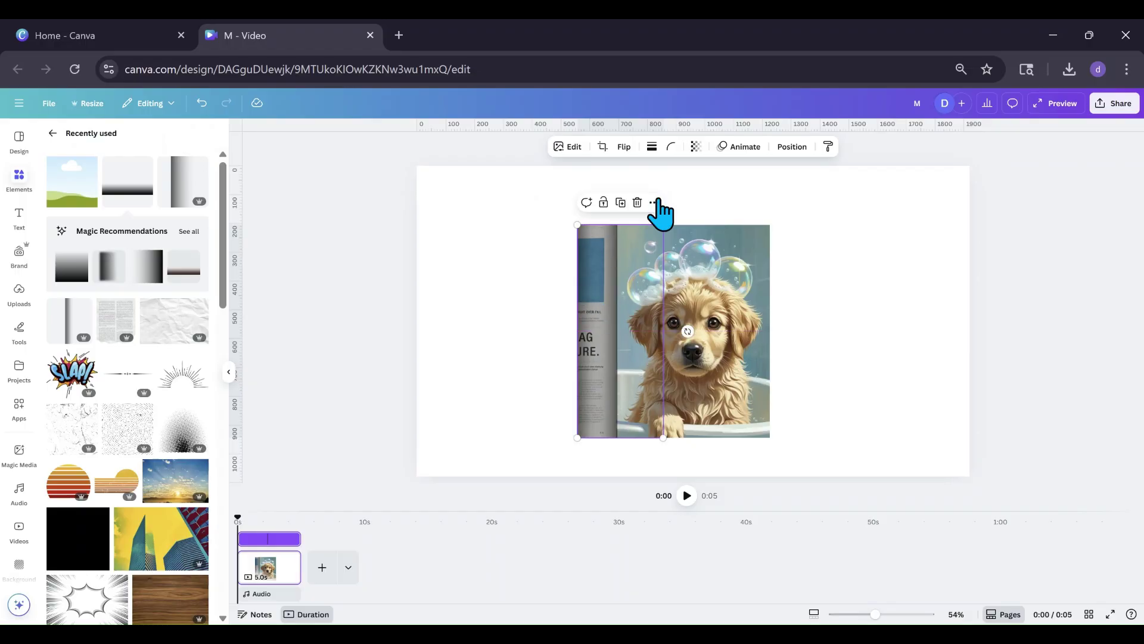
Step: Set the transparency of the flipped gradient shadow copy to 23 and deselect it
left_click(695, 147)
left_click_drag(720, 191, 666, 208)
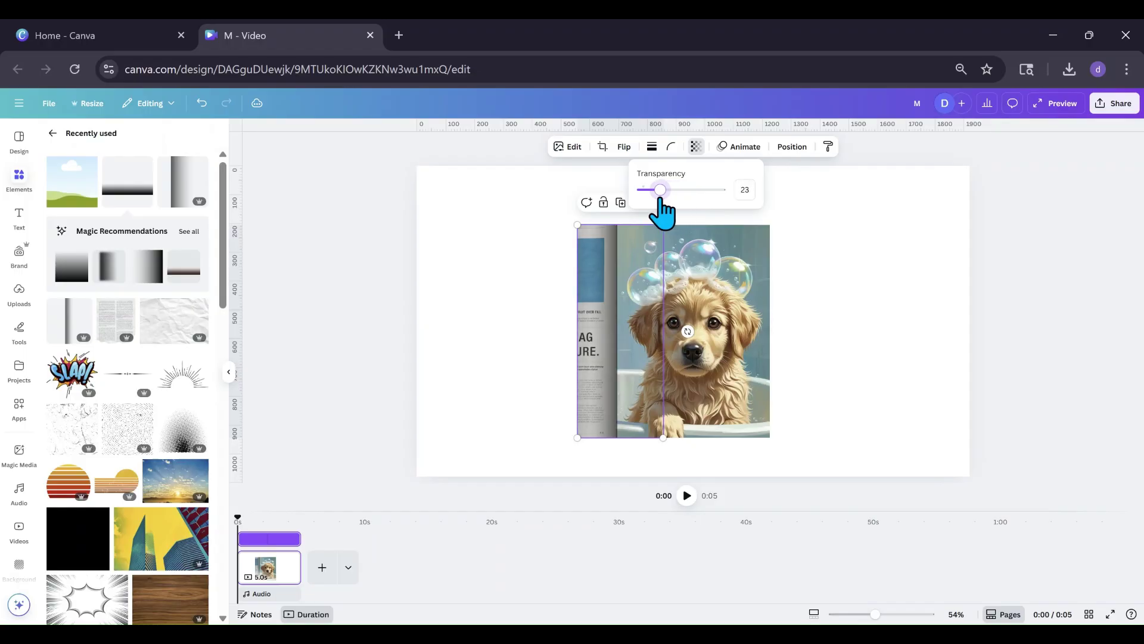
left_click(511, 328)
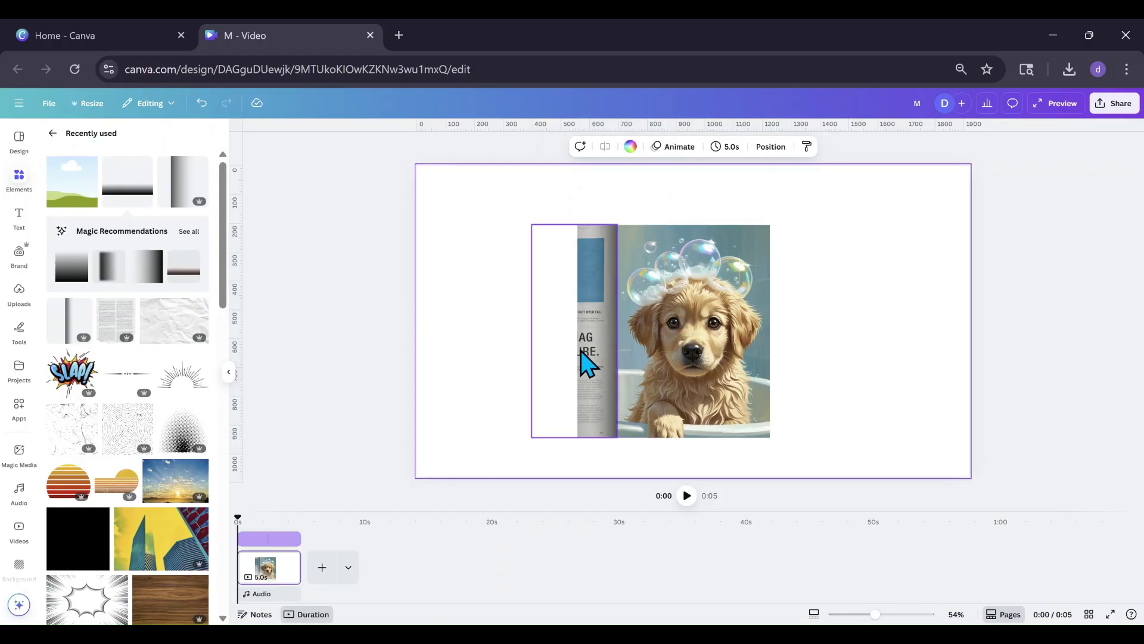
left_click(623, 396)
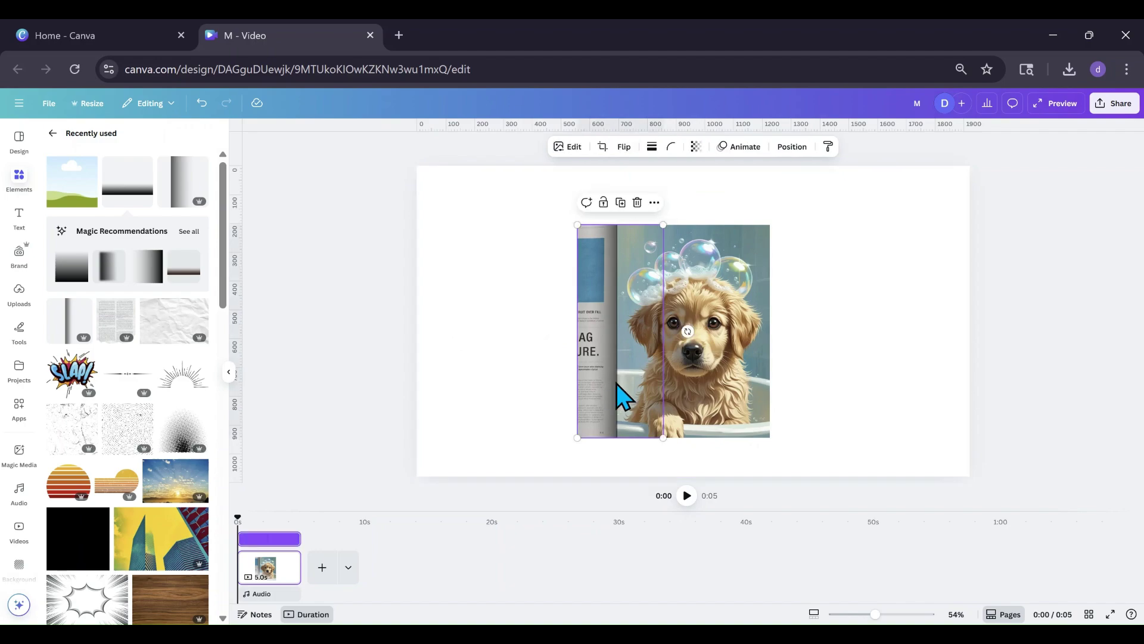
left_click(696, 147)
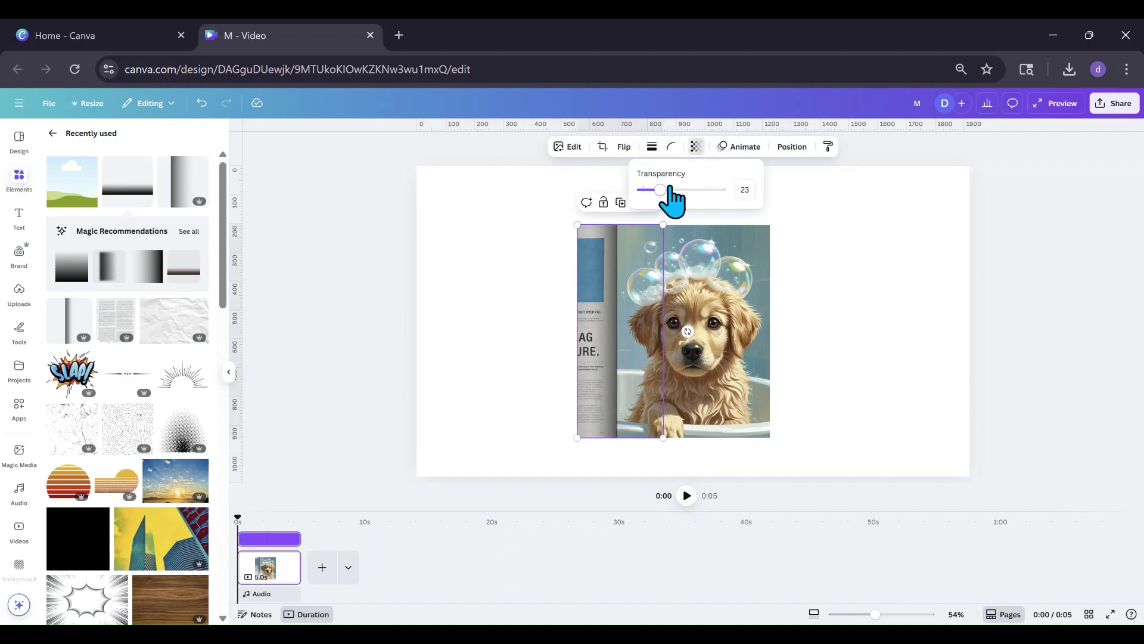
left_click(524, 266)
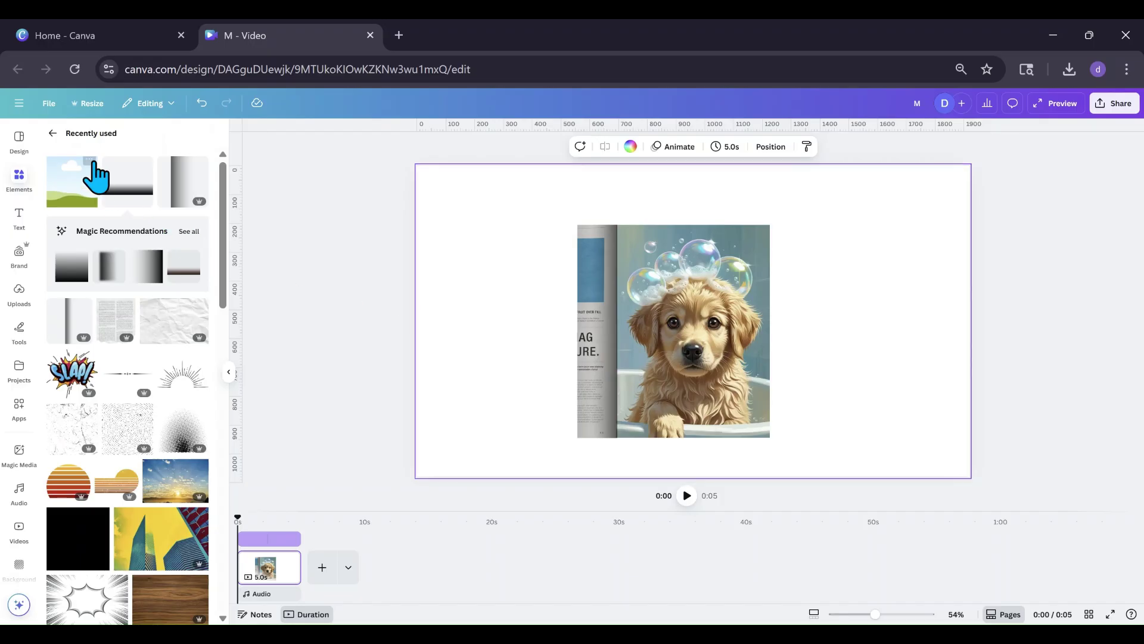
Step: Search the element graphics for "shadows" and add the soft gray oval shadow to the page
left_click(52, 133)
left_click(104, 138)
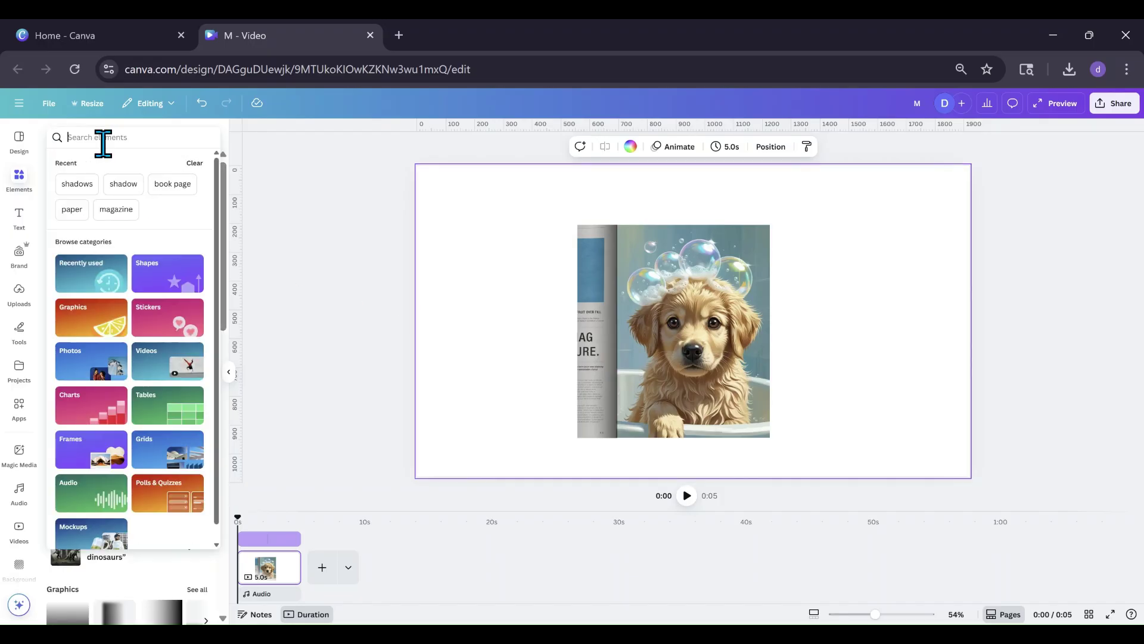
left_click(83, 183)
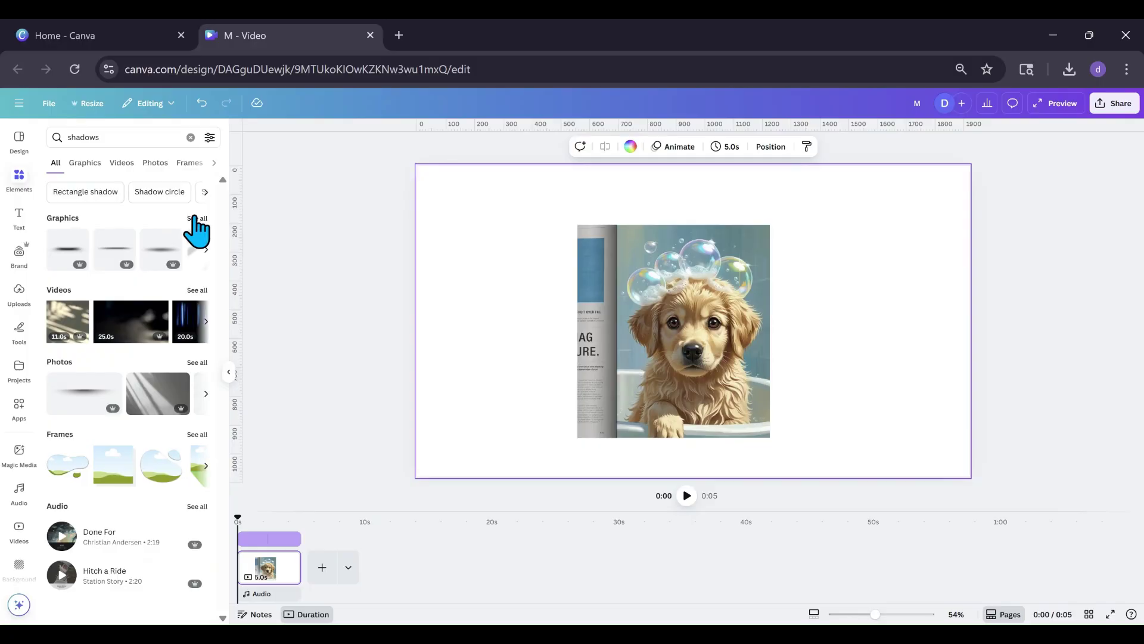
left_click(197, 219)
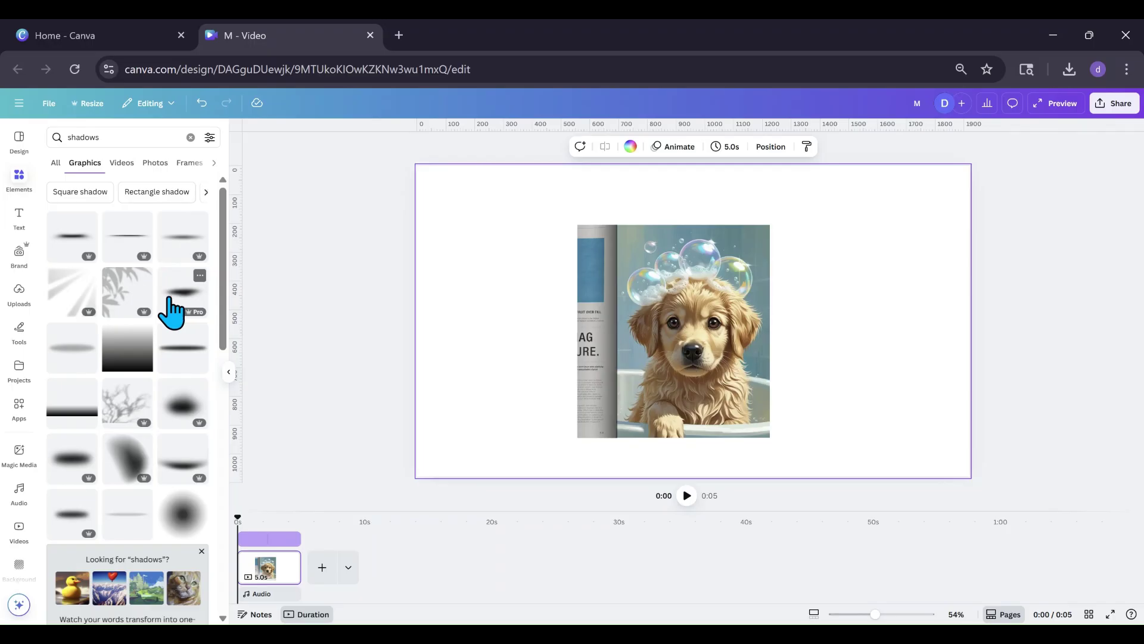
left_click(68, 373)
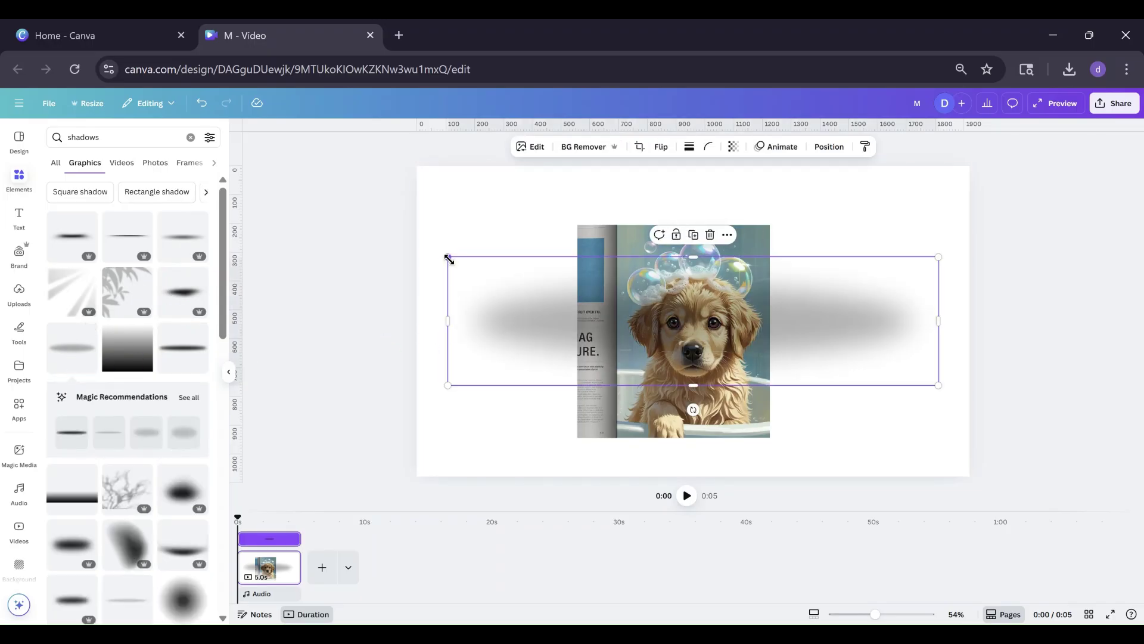
Step: Shrink the oval shadow to the newspaper strip's width and place one copy along its bottom edge and one along its top edge
left_click_drag(449, 258, 610, 260)
left_click(597, 412)
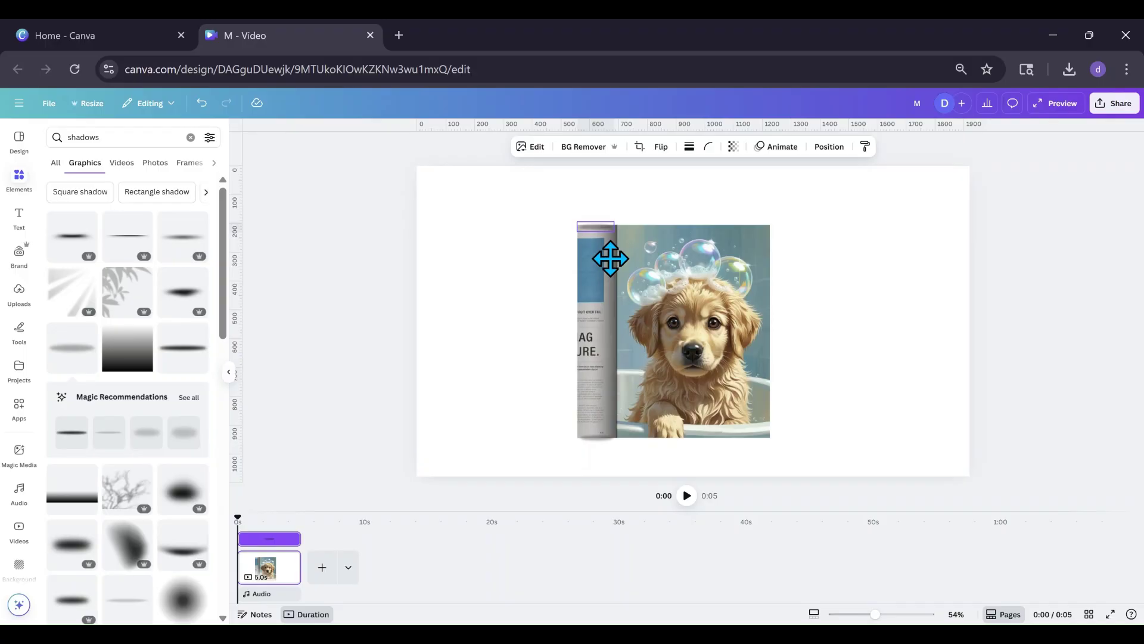
left_click_drag(611, 259, 611, 259)
Step: Move both oval shadow layers beneath the puppy cover and newspaper strip layers, just above the background
left_click(829, 148)
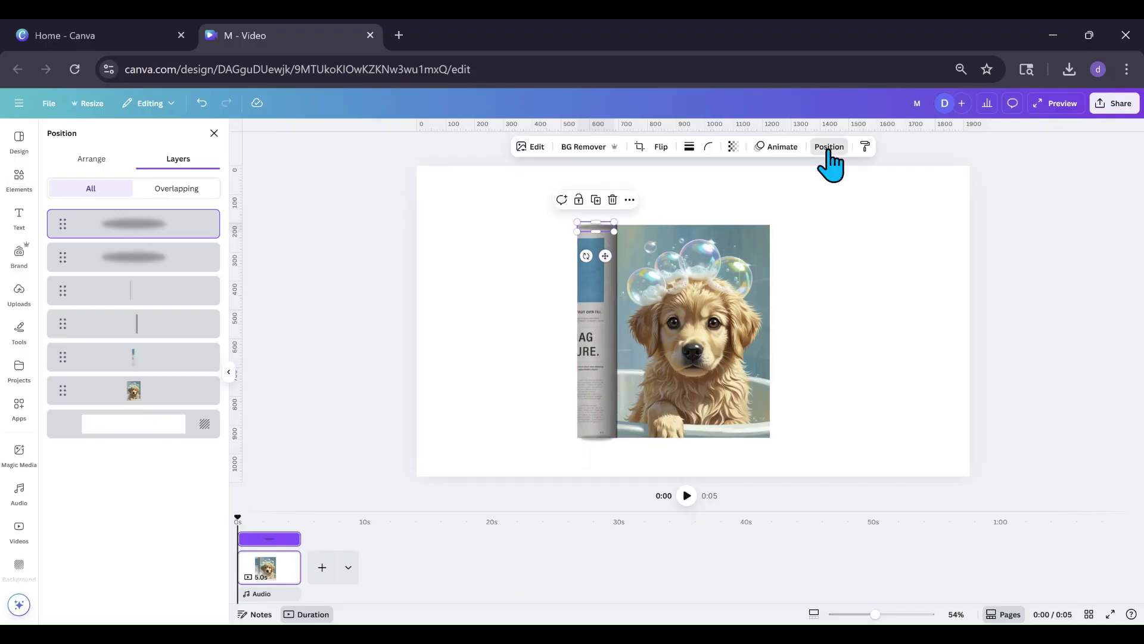
left_click_drag(174, 257, 164, 379)
left_click_drag(149, 230, 125, 406)
left_click(462, 328)
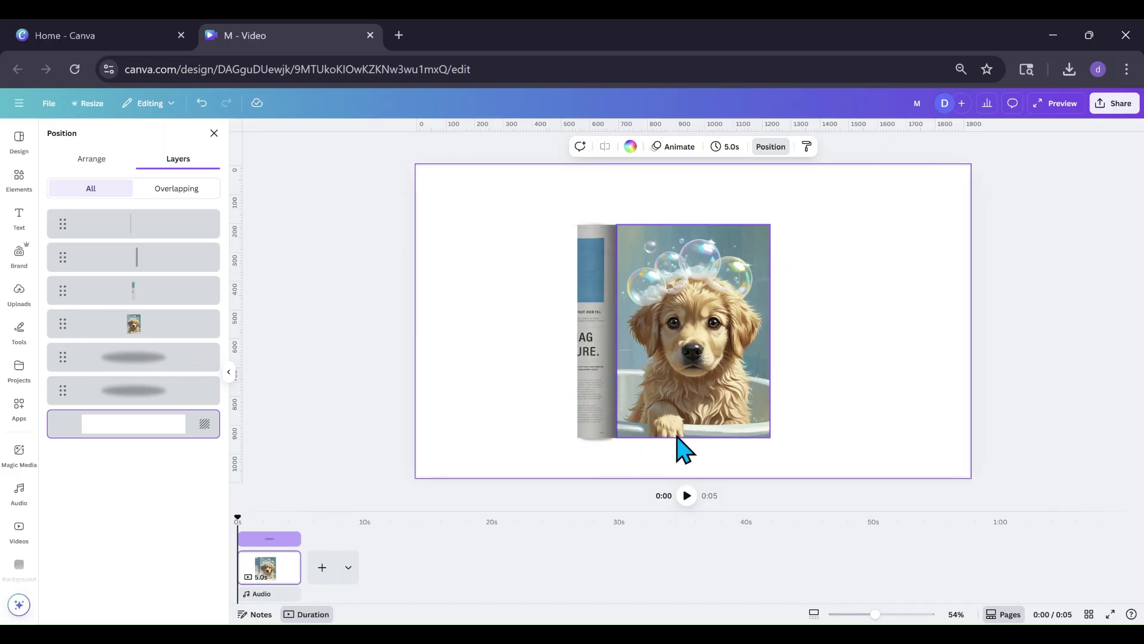
Step: Browse the "shadows" graphics again and add the faint, thin oval shadow from the first row of results
left_click(24, 190)
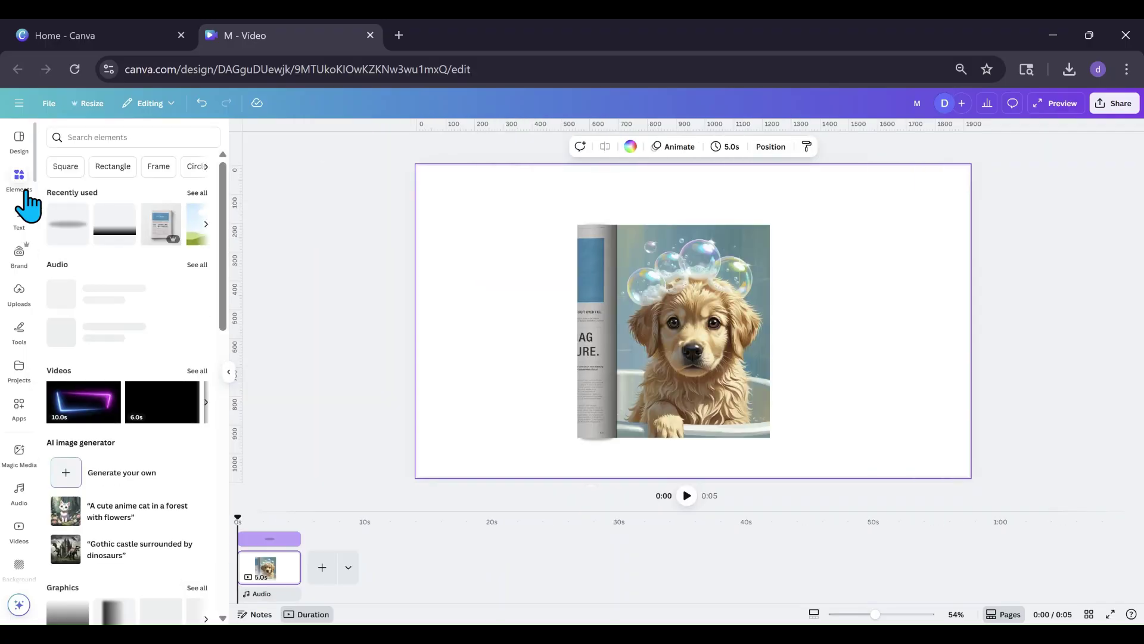
left_click(102, 138)
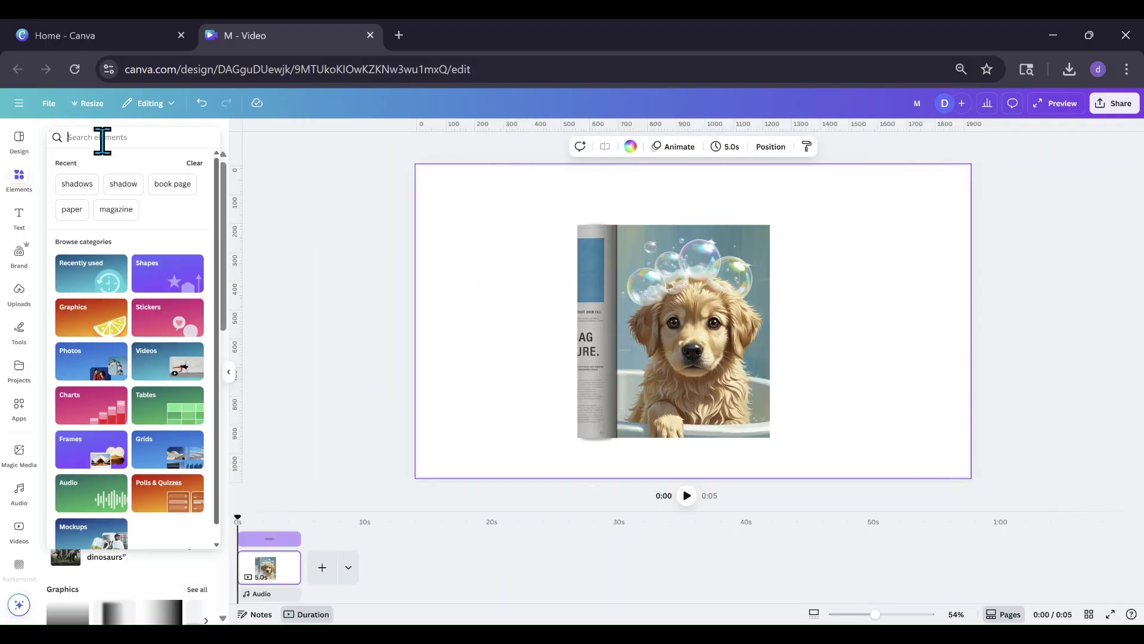
left_click(84, 186)
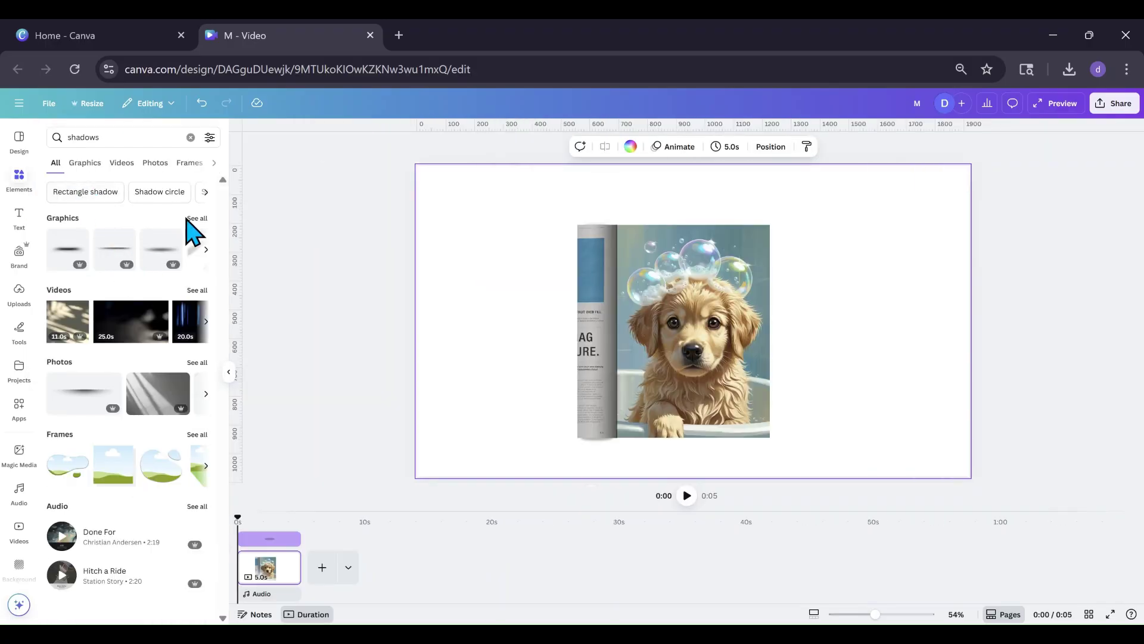
left_click(192, 220)
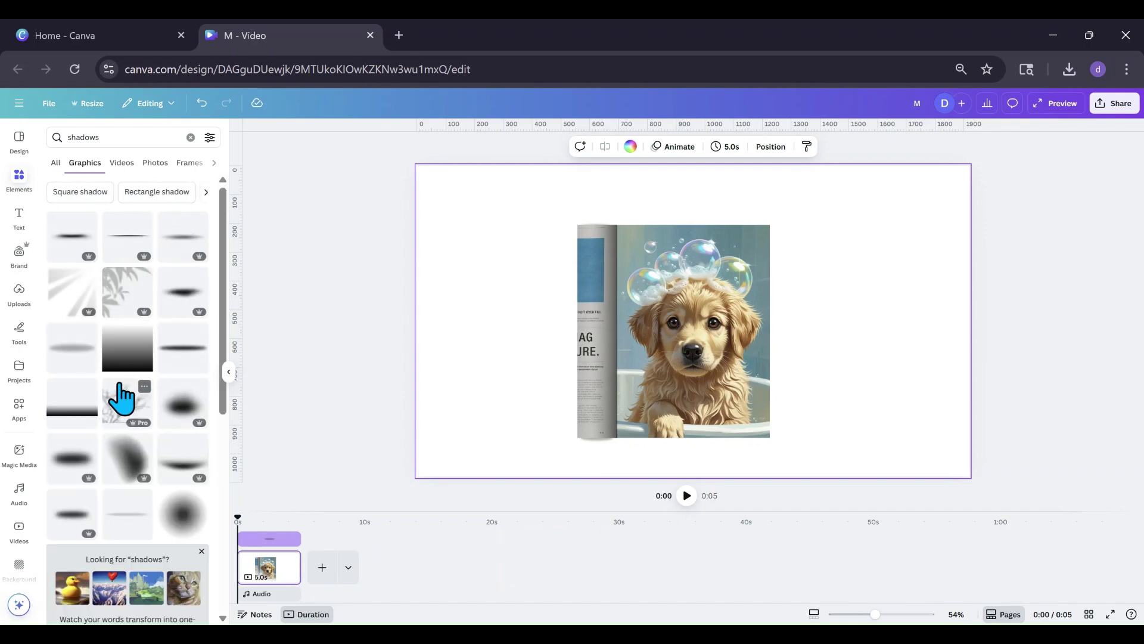
scroll(120, 398, "down", 1)
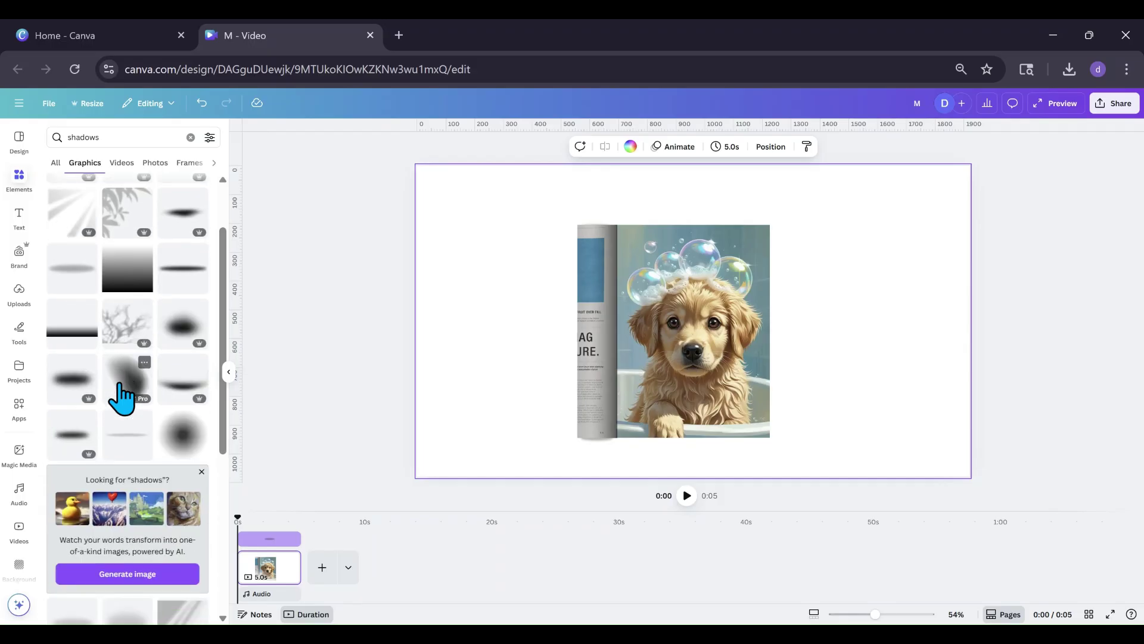
scroll(122, 396, "down", 1)
scroll(122, 397, "up", 2)
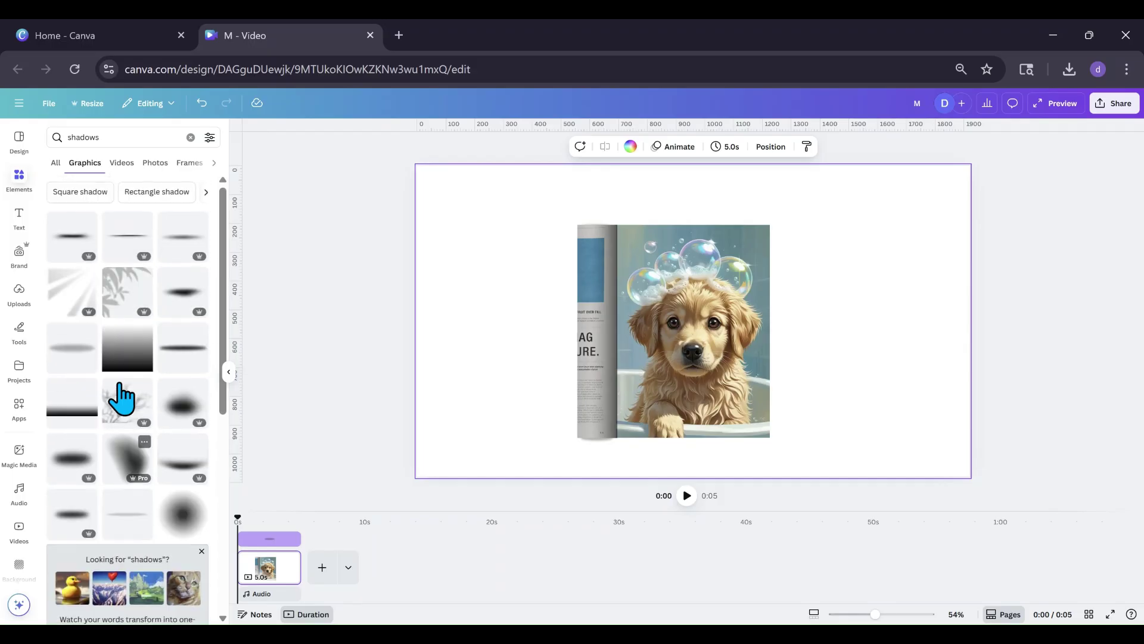
left_click(177, 241)
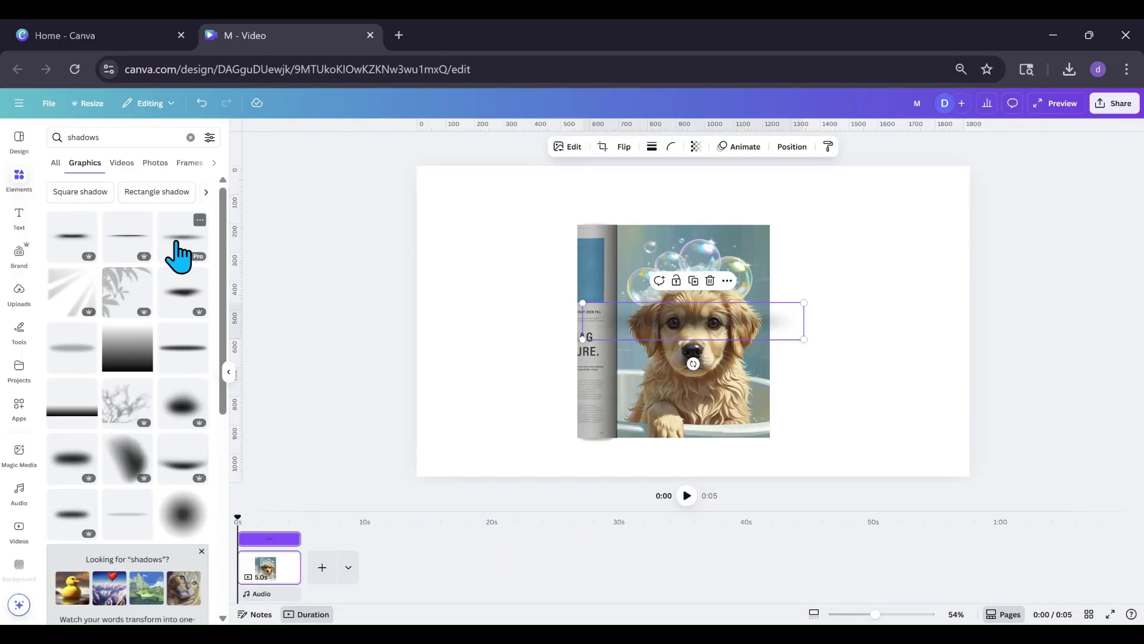
Step: Resize the thin shadow to about the cover's width along its bottom edge and place a duplicate along the cover's top edge
left_click_drag(705, 322, 719, 433)
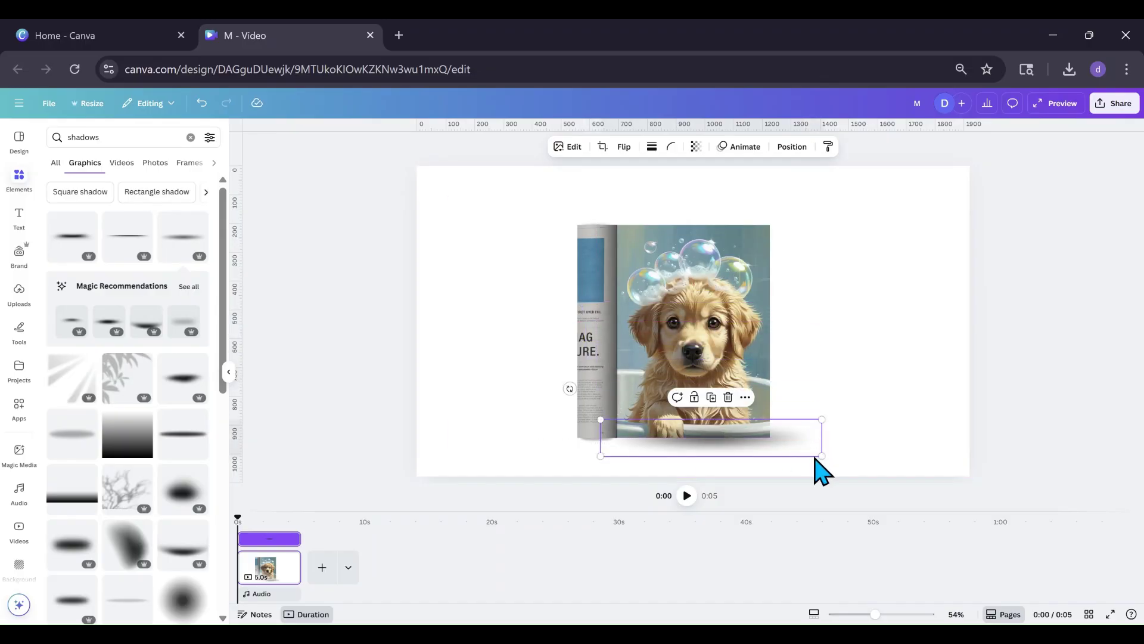
left_click_drag(821, 456, 786, 449)
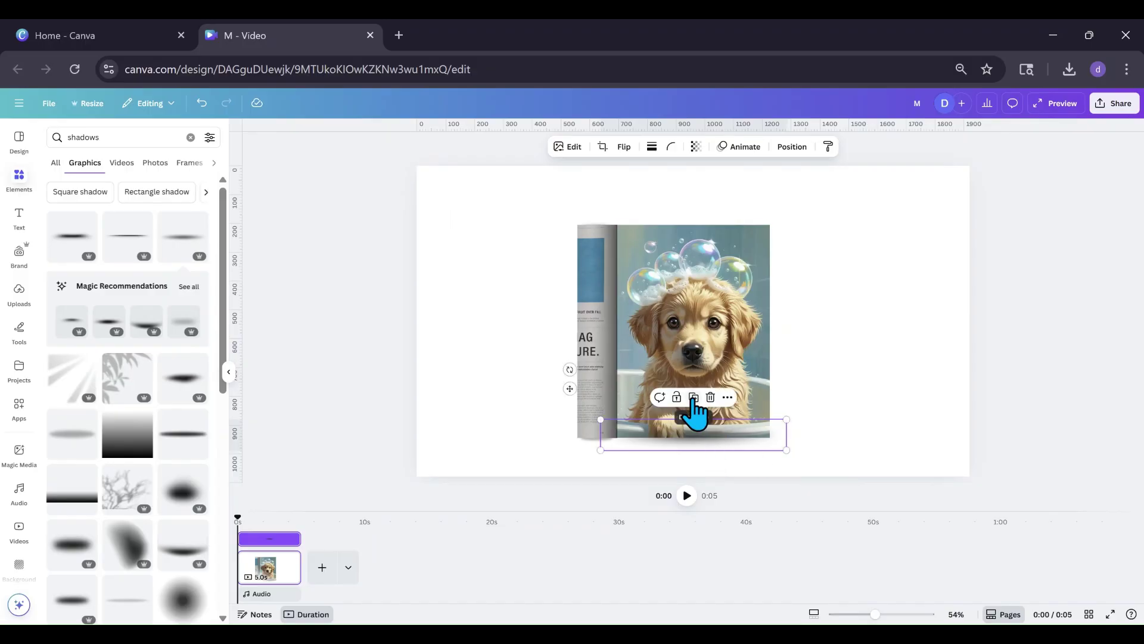
left_click_drag(689, 421, 687, 226)
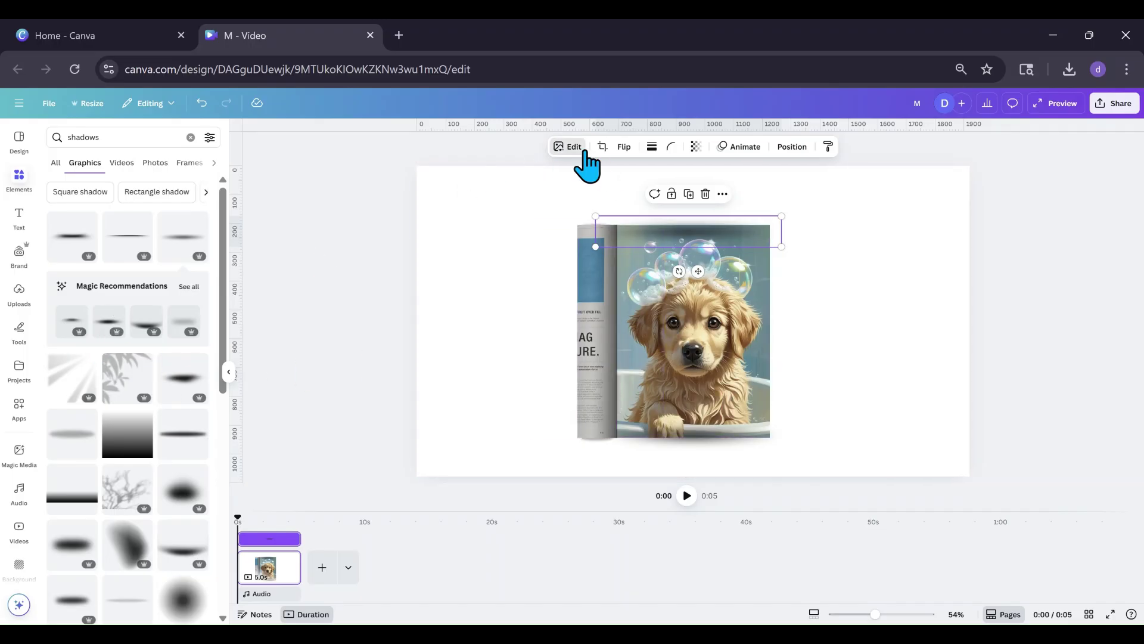
Step: Duplicate the cover's top shadow, rotate the copy vertical, and fit it to the cover's height along its outer edge opposite the spine
double_click(703, 242)
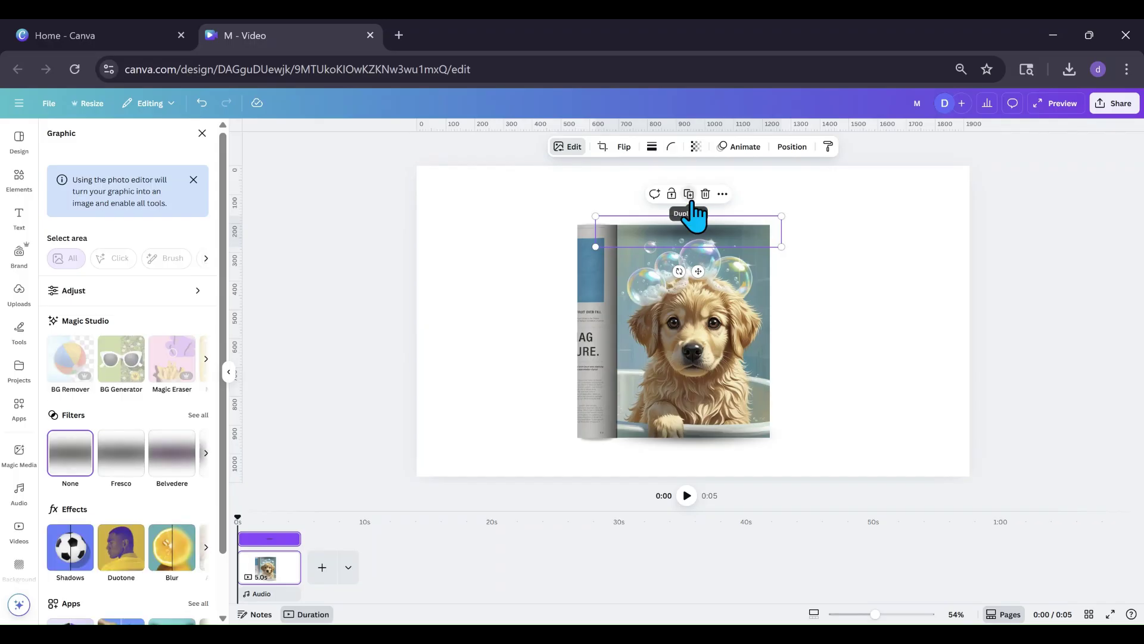
left_click(690, 196)
left_click_drag(705, 241, 817, 275)
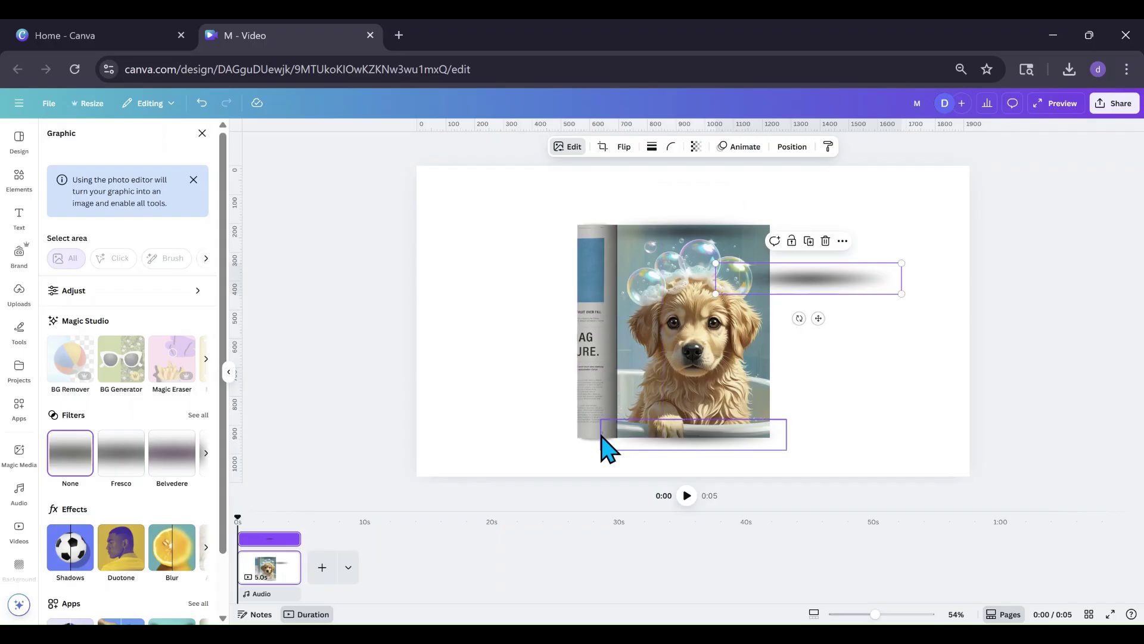
left_click_drag(799, 318, 777, 310)
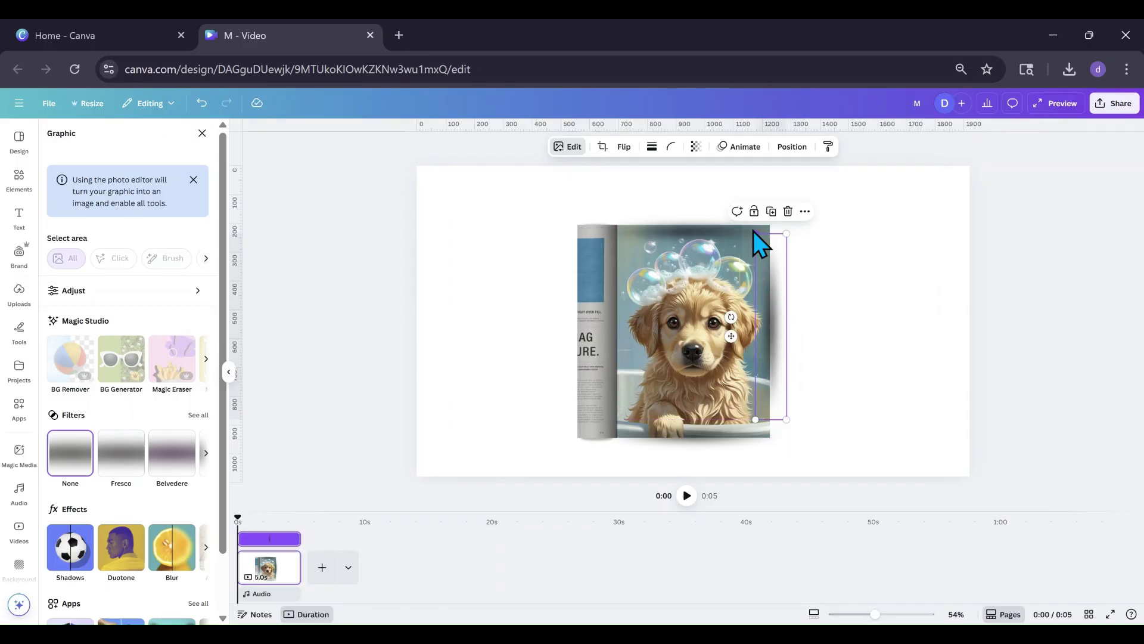
left_click_drag(754, 232, 752, 222)
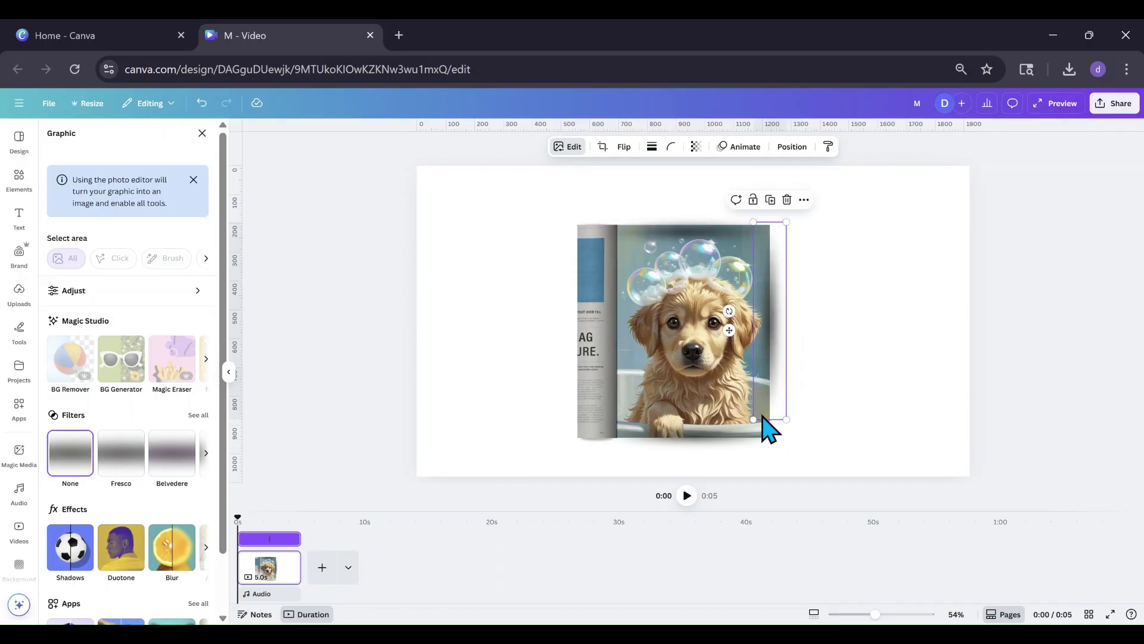
left_click_drag(756, 419, 751, 435)
left_click_drag(777, 371, 773, 372)
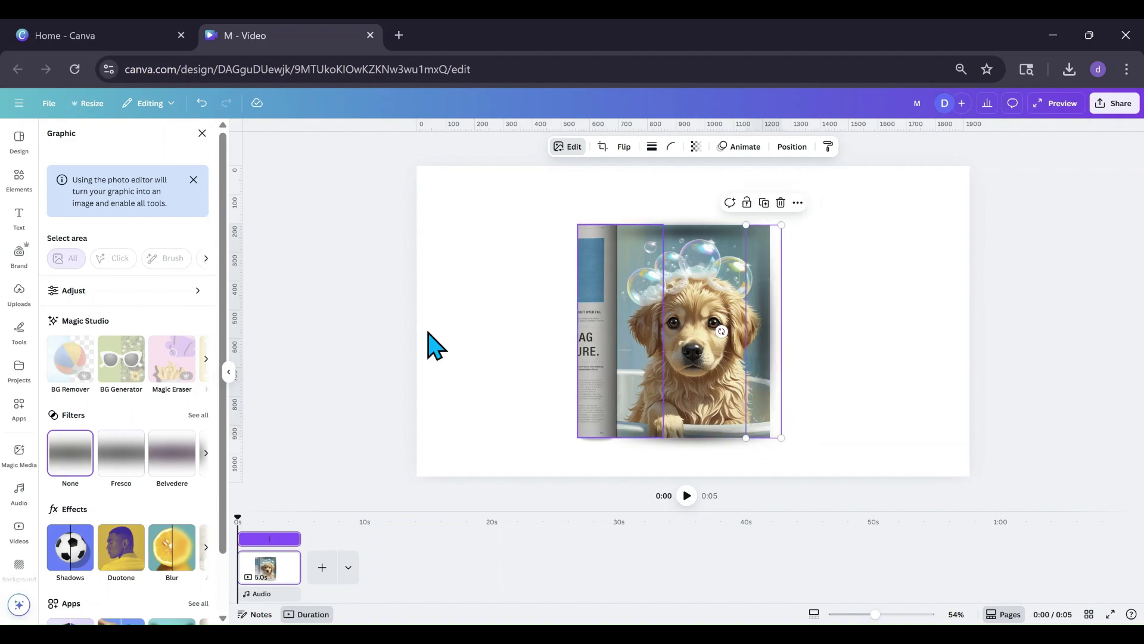
Step: Check the details of the faint grey oval blur shadow in the "shadows" graphics results
left_click(202, 133)
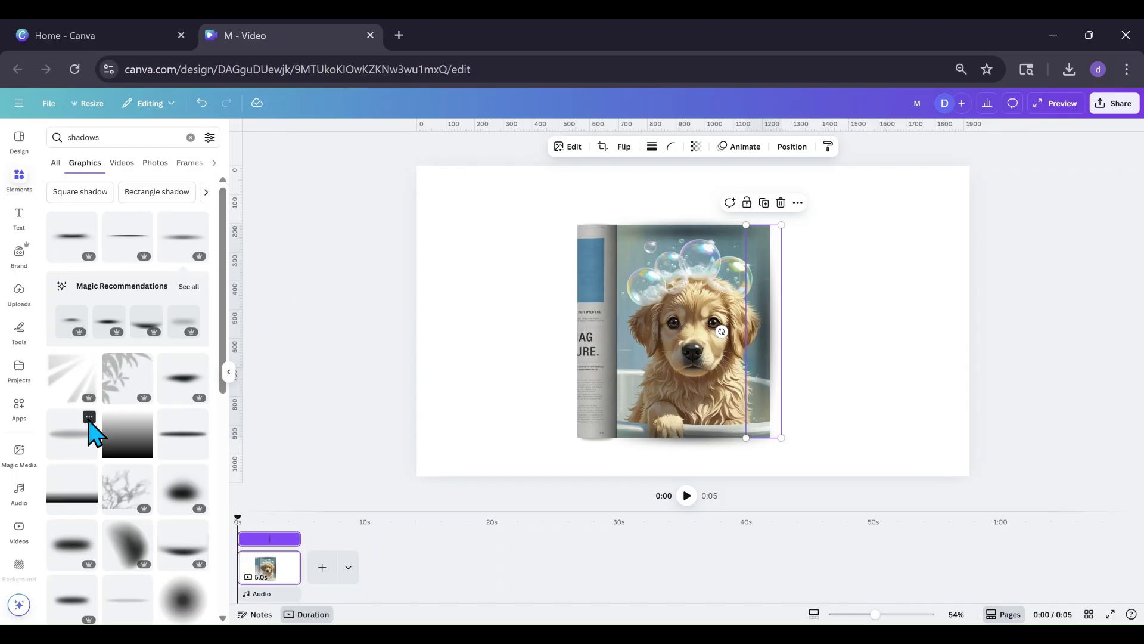
left_click(89, 418)
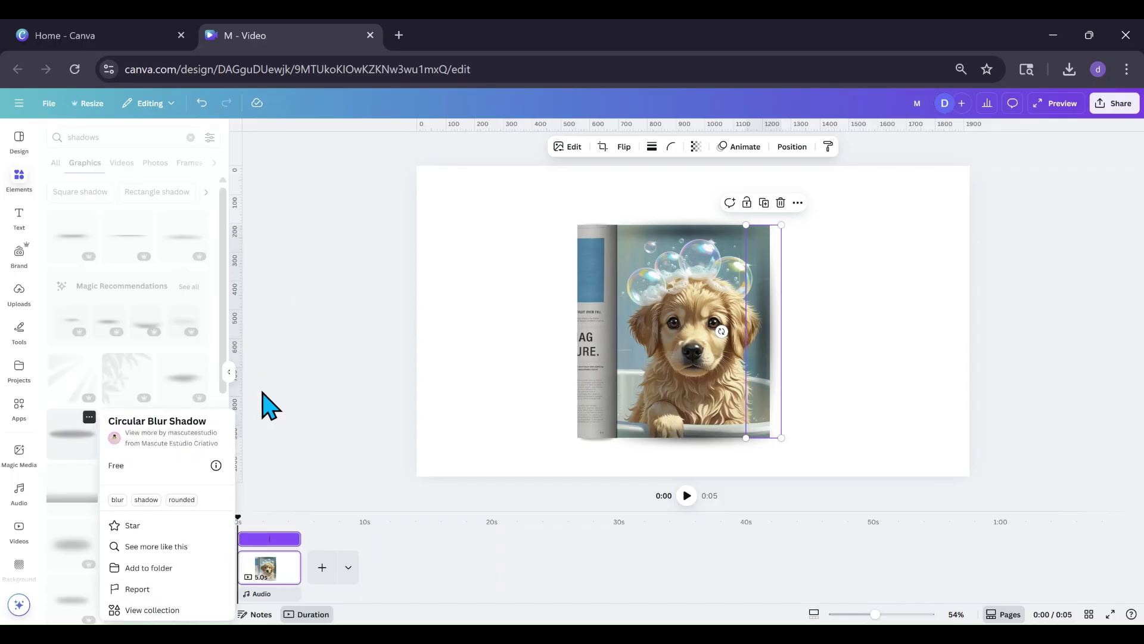
left_click(322, 355)
left_click(498, 230)
Step: Move the vertical shadow and both horizontal cover shadow layers beneath the puppy cover layer, above the two oval shadows
left_click(682, 276)
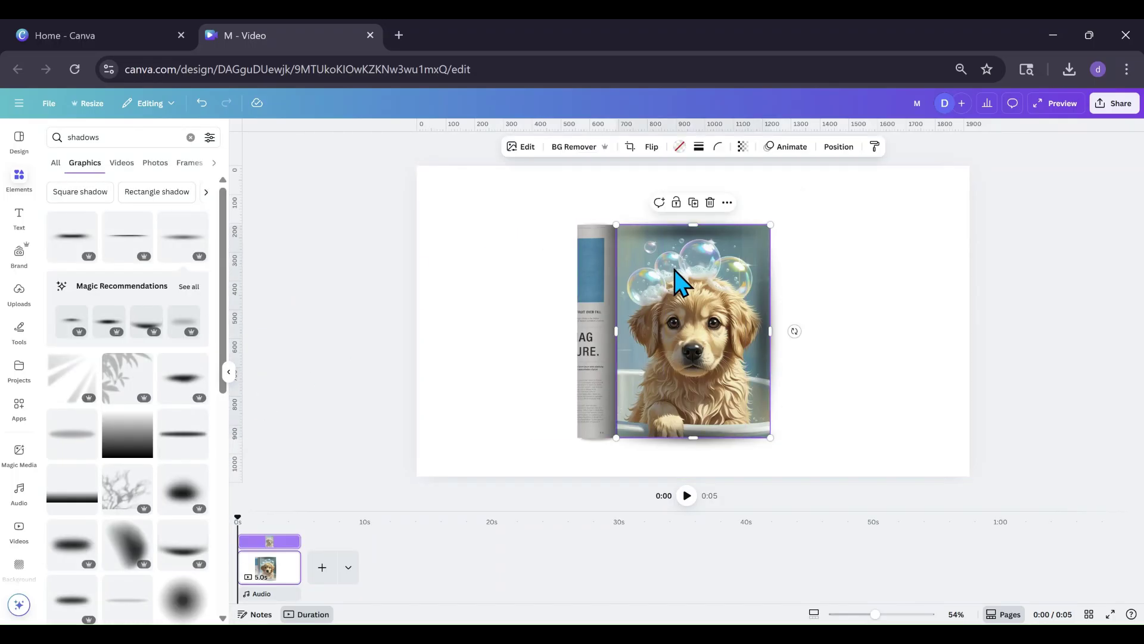
left_click(835, 149)
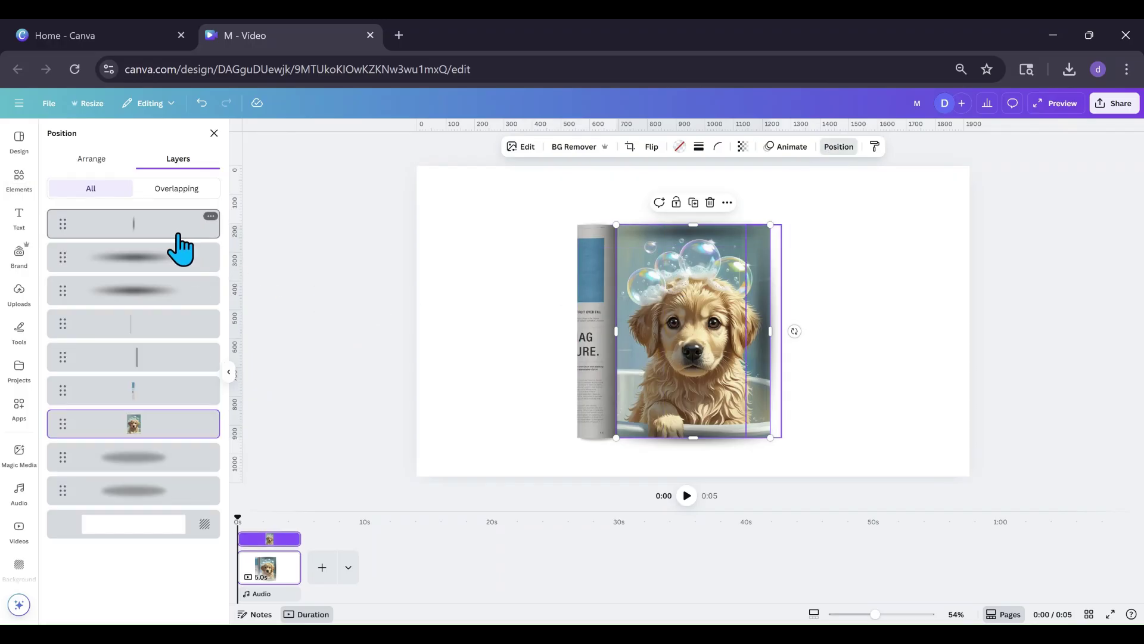
left_click_drag(179, 248, 154, 446)
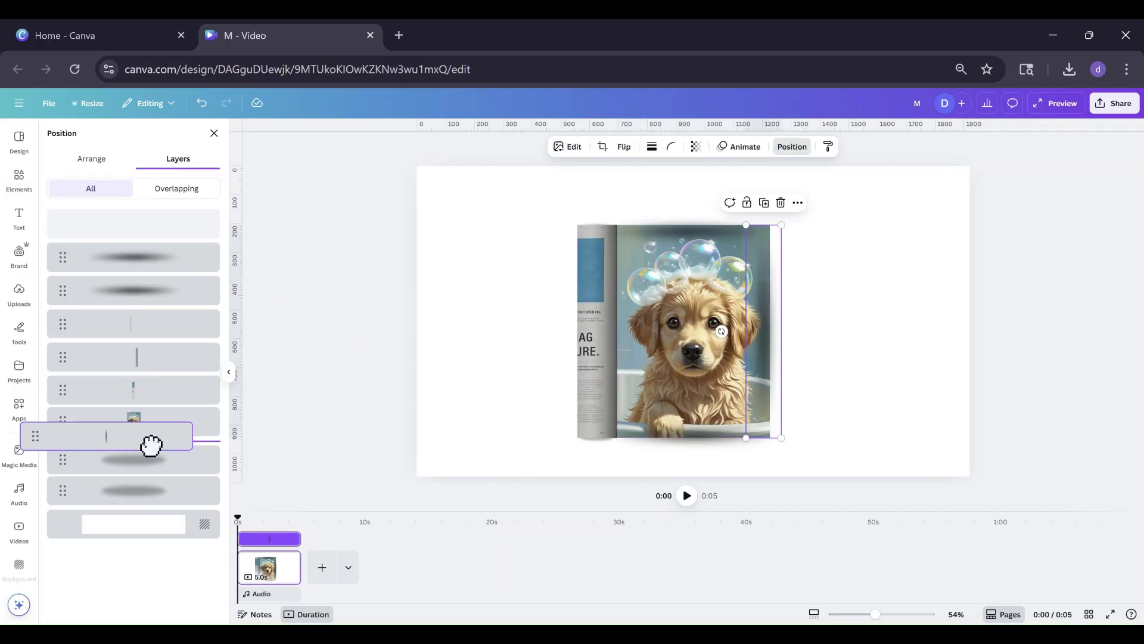
left_click_drag(135, 257, 127, 406)
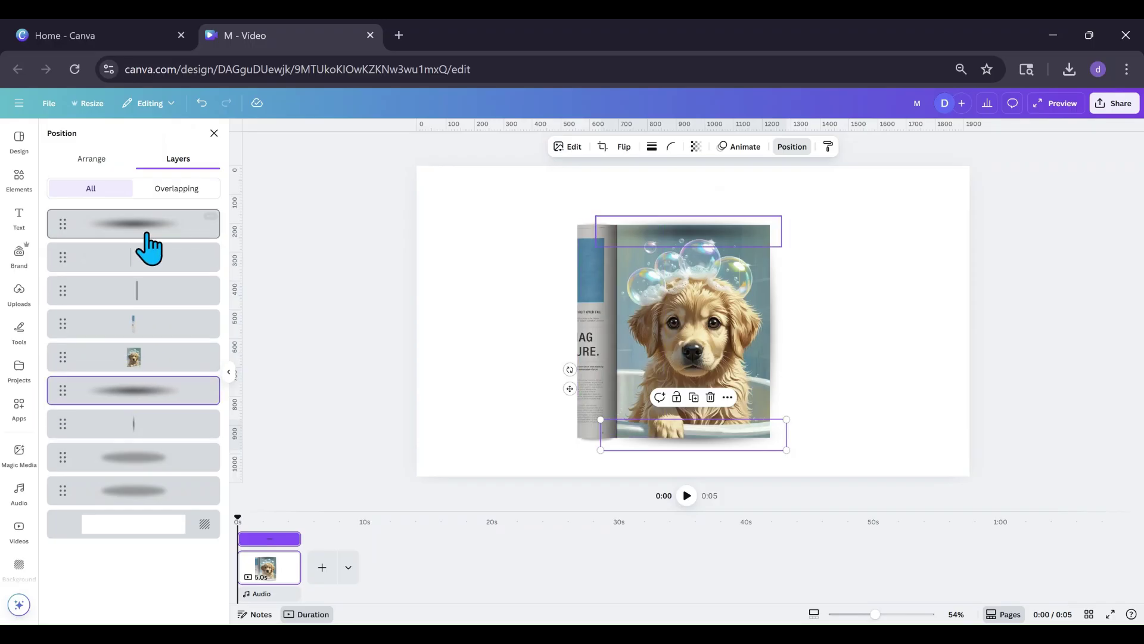
left_click_drag(146, 236, 131, 364)
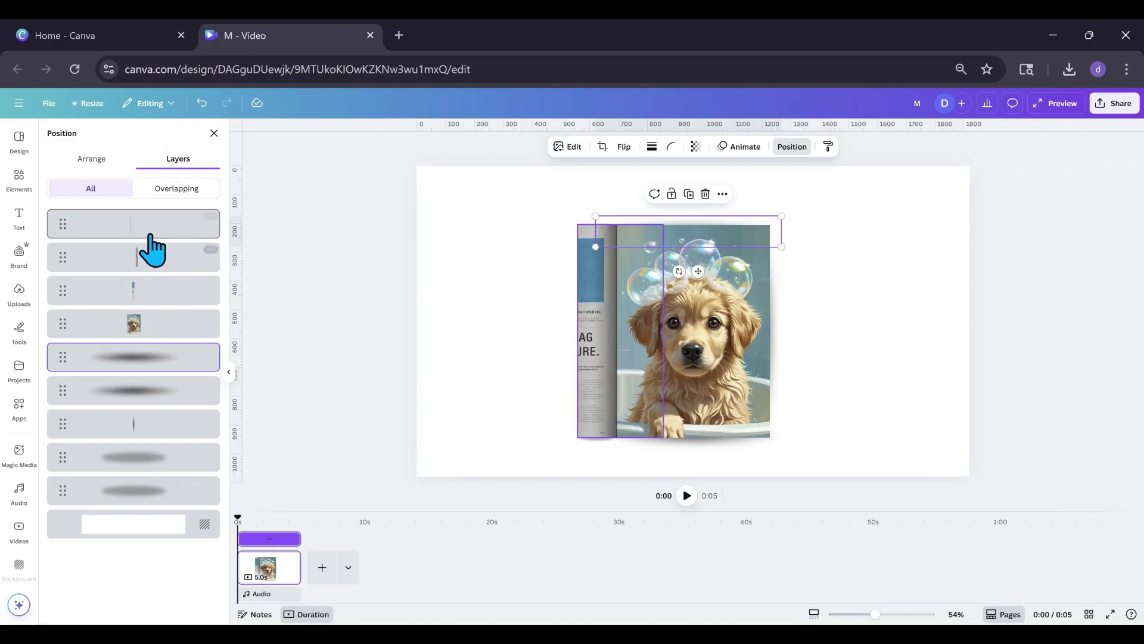
left_click(511, 322)
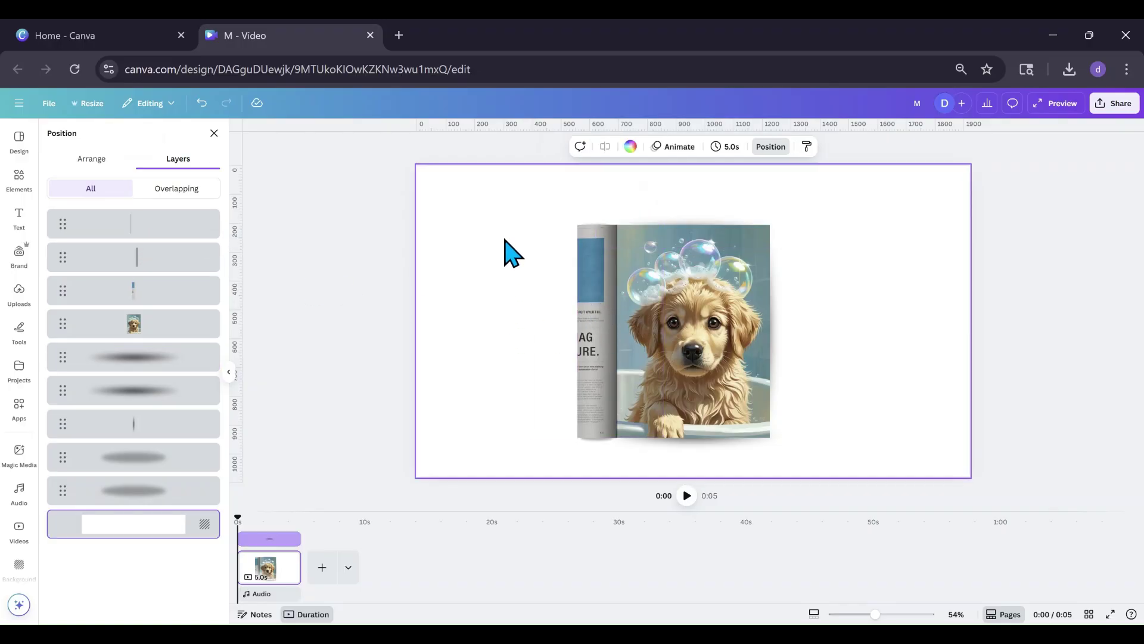
Step: Group all the mockup's images, gradients and shadows, and shift the group slightly up and to the left on the page
left_click_drag(504, 239, 825, 475)
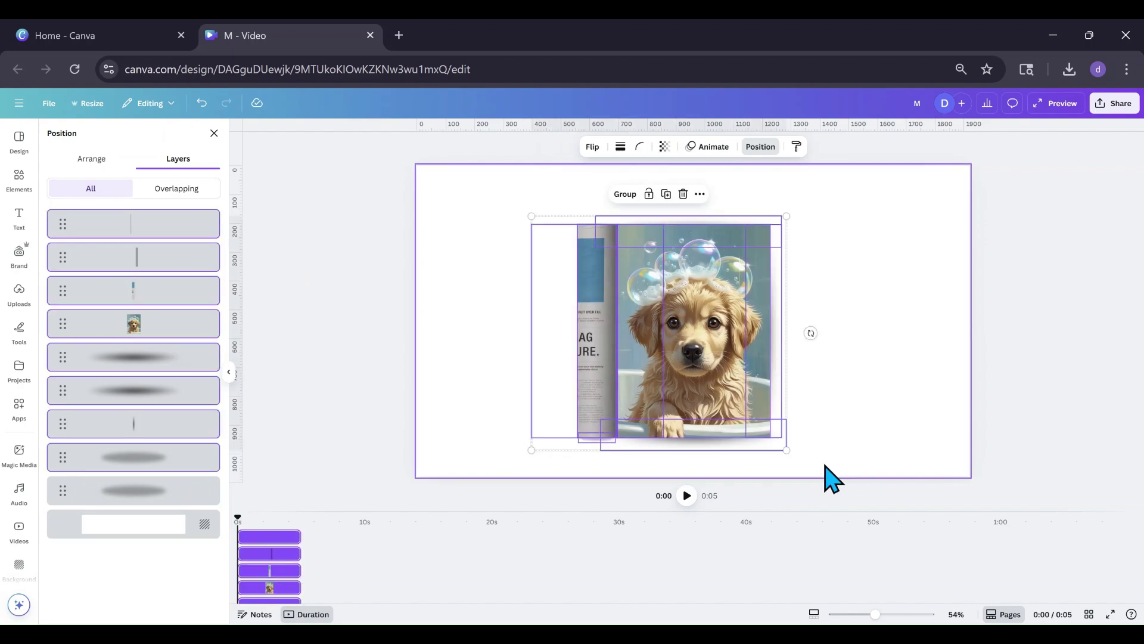
left_click(468, 212)
left_click_drag(461, 199, 850, 439)
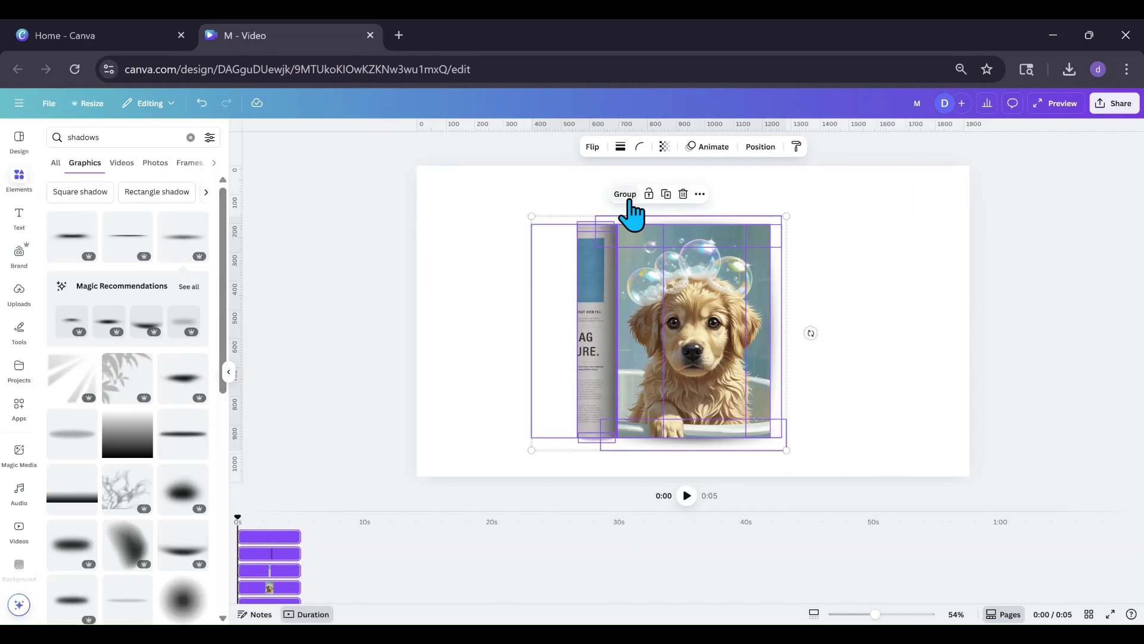
left_click(623, 191)
left_click_drag(728, 391, 695, 382)
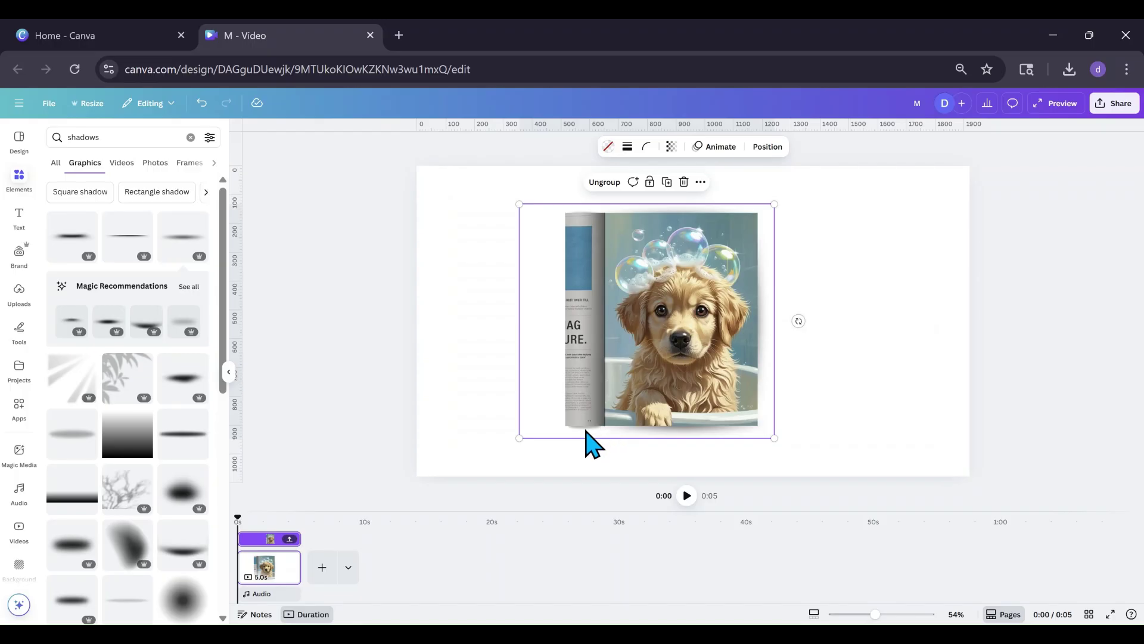
Step: Ungroup the mockup and replace the puppy cover with the uploaded portrait of the dark-haired woman with flowers
left_click(595, 185)
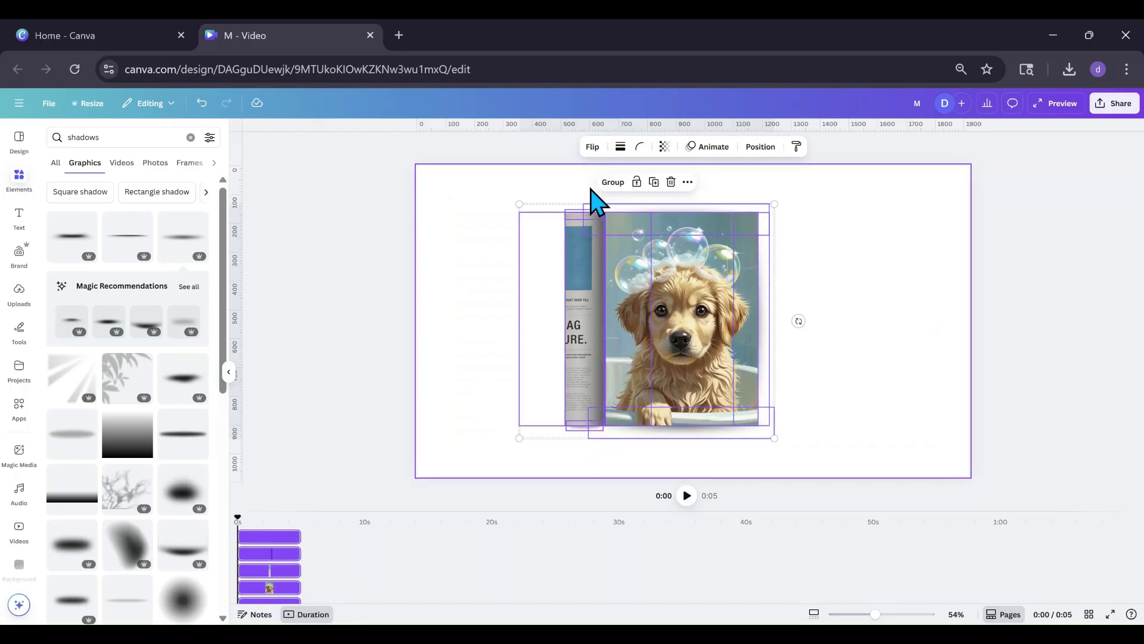
left_click(477, 285)
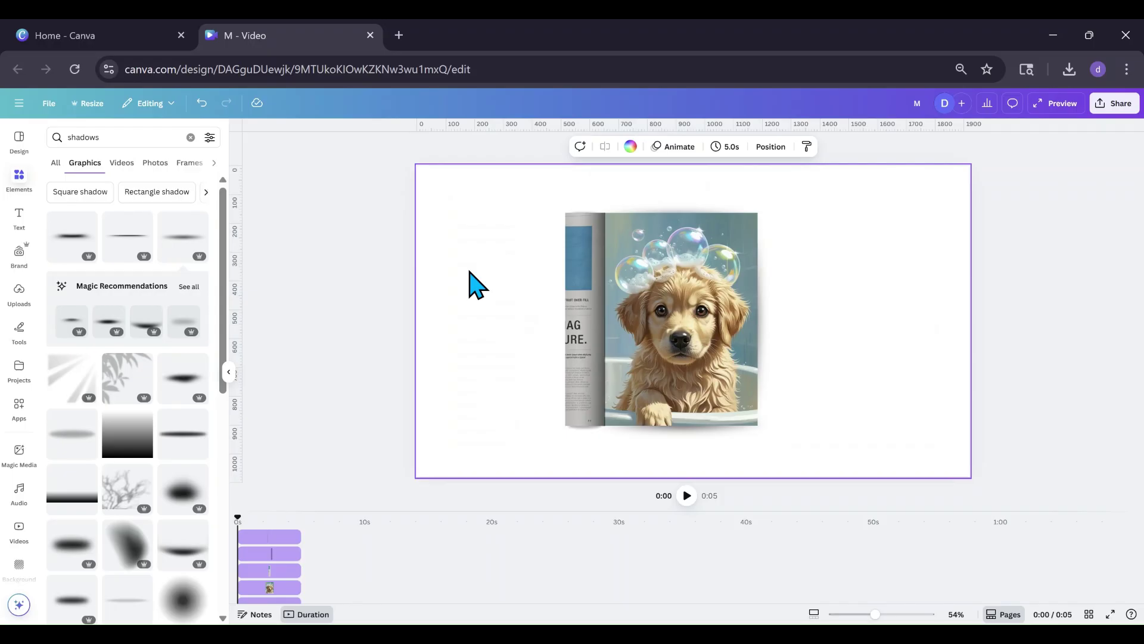
left_click(19, 292)
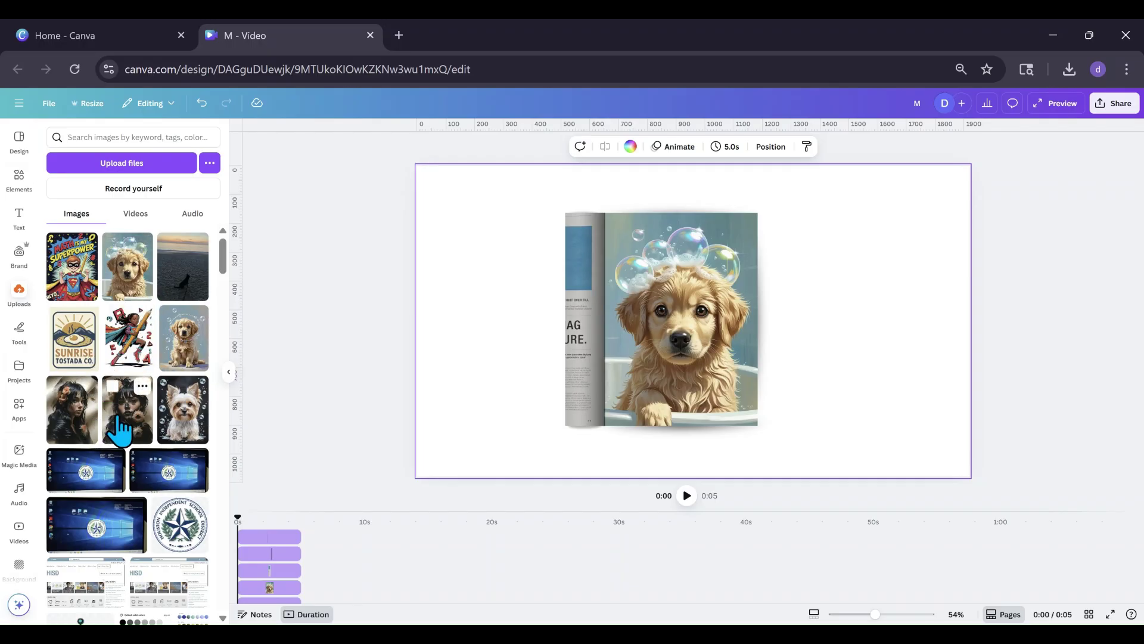
left_click_drag(123, 426, 596, 374)
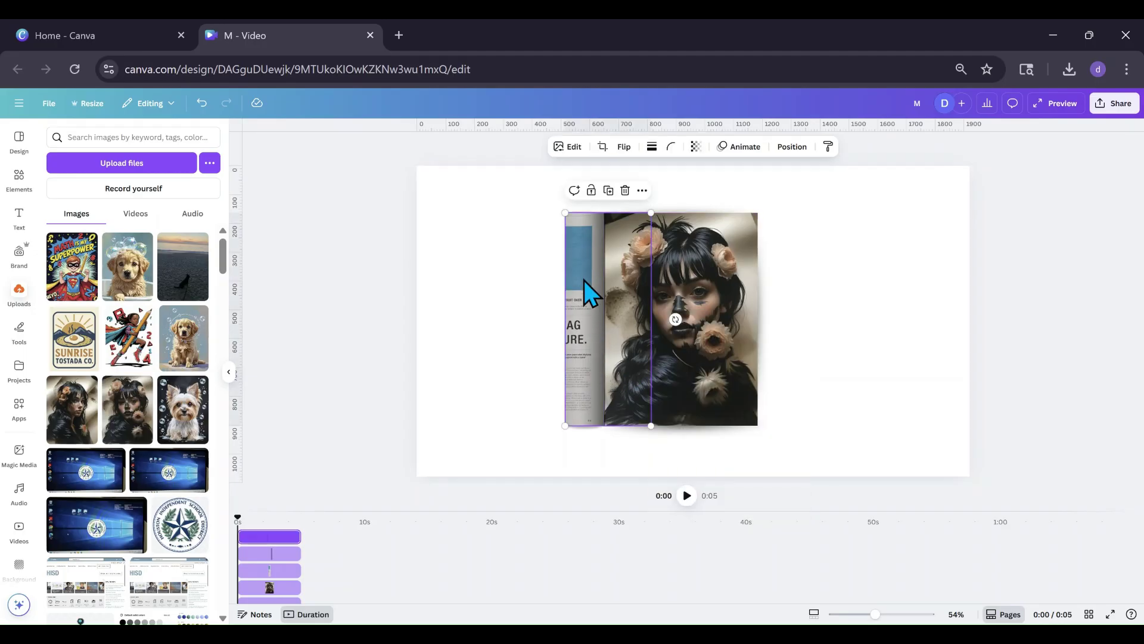
Step: Bring the newspaper strip layer to the top of the layer stack, above both vertical gradient layers
left_click(784, 154)
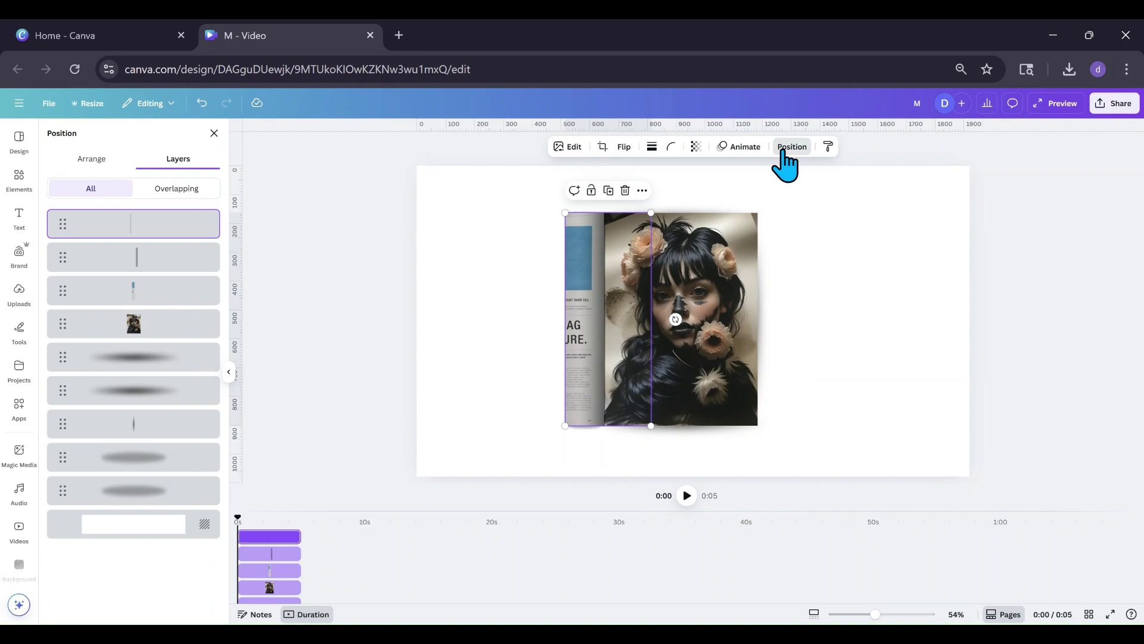
left_click(151, 305)
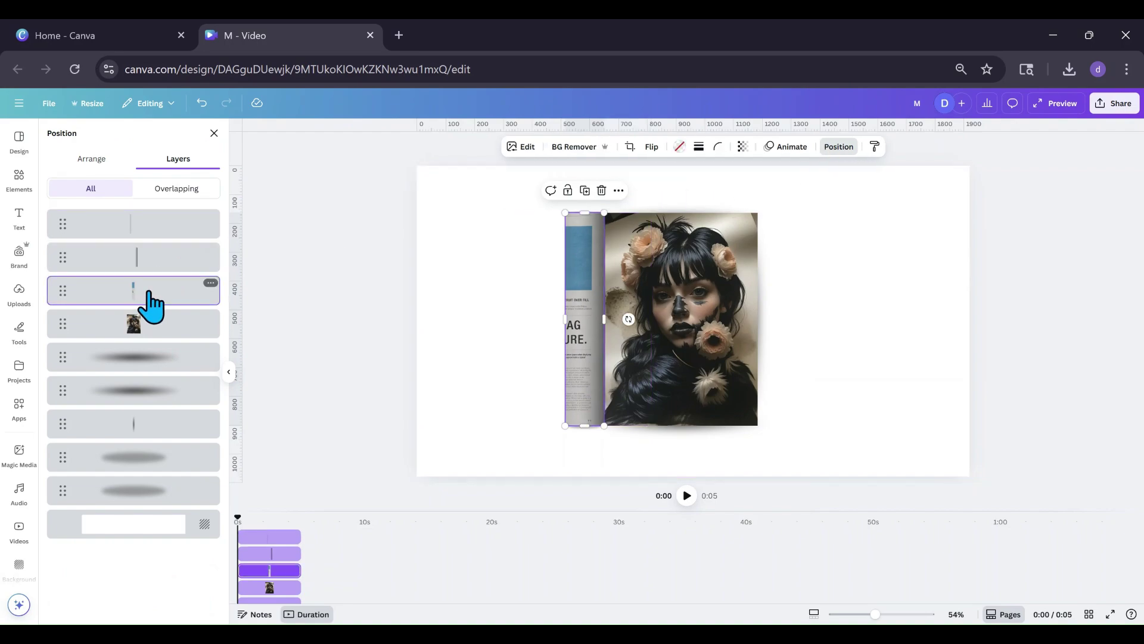
left_click_drag(151, 305, 153, 225)
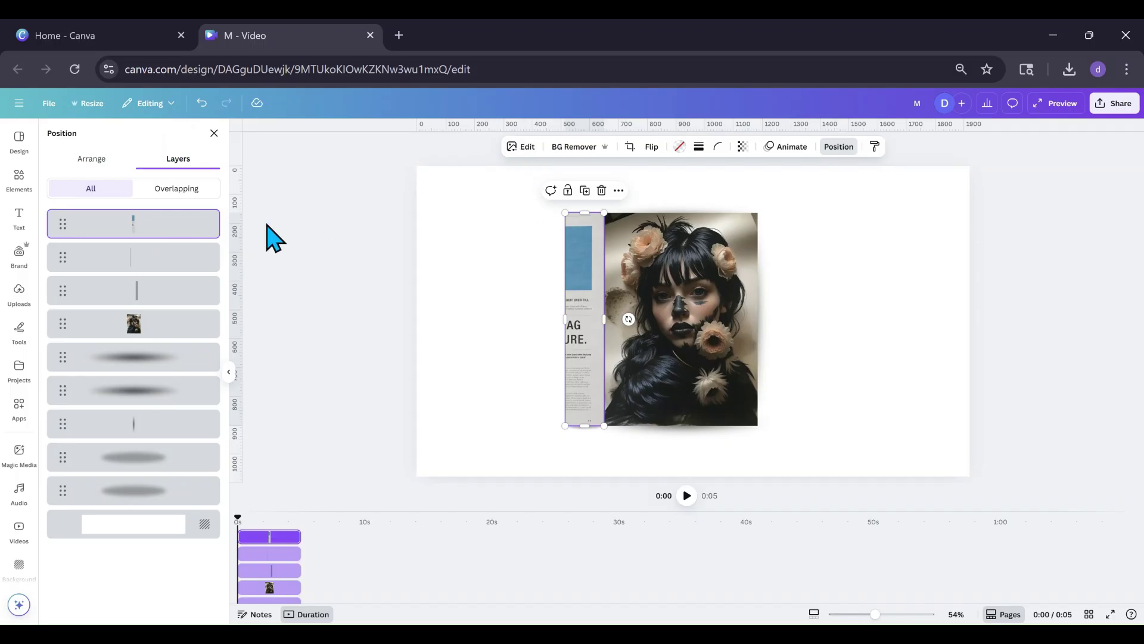
Step: Replace the newspaper strip with the uploaded superhero girl image and shift its crop to show the pencil tip and numbers
left_click(17, 305)
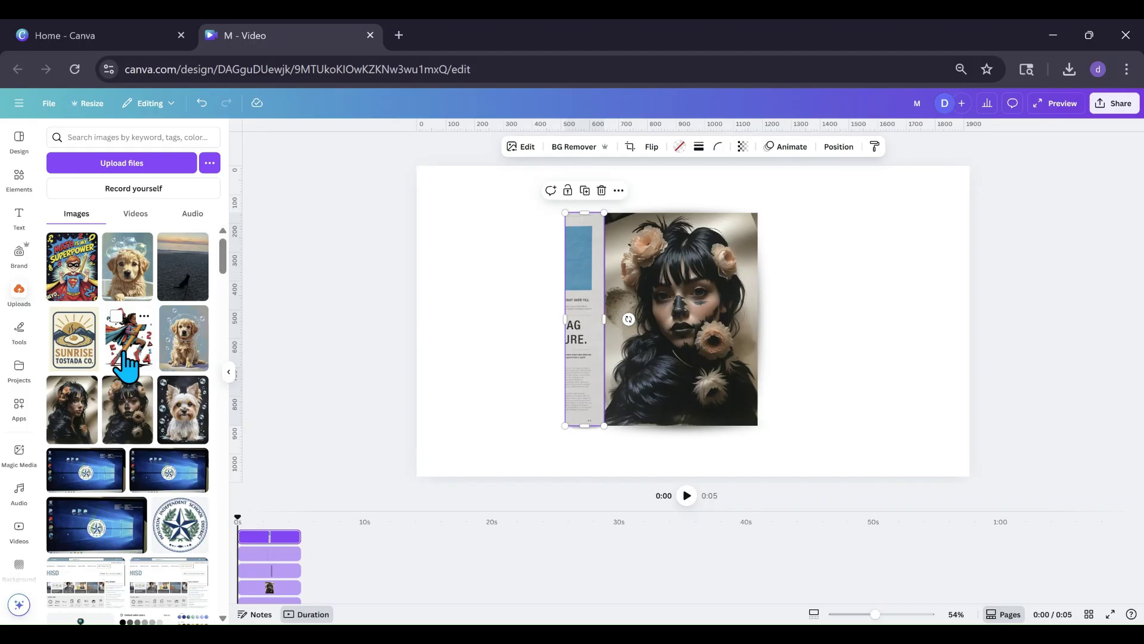
left_click_drag(127, 365, 588, 337)
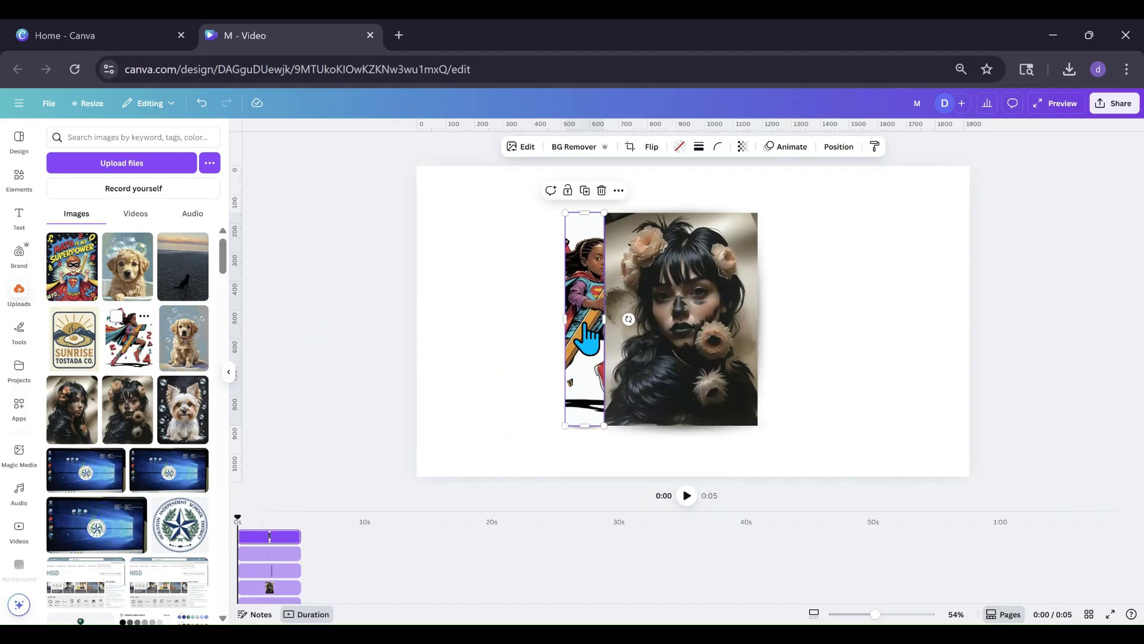
double_click(584, 323)
left_click(482, 314)
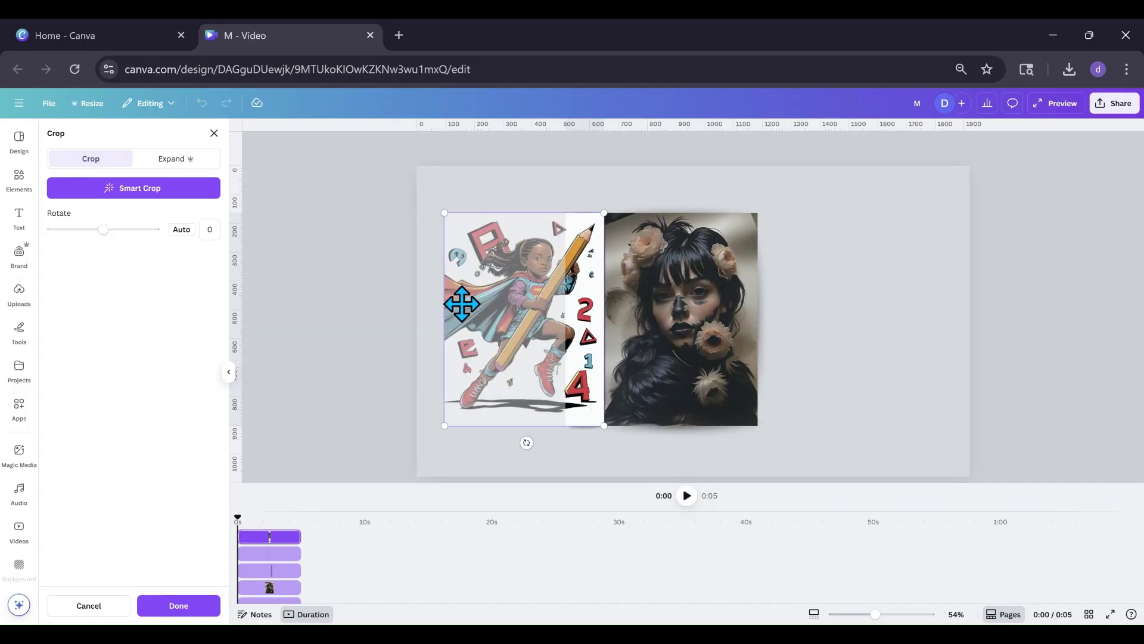
left_click(160, 608)
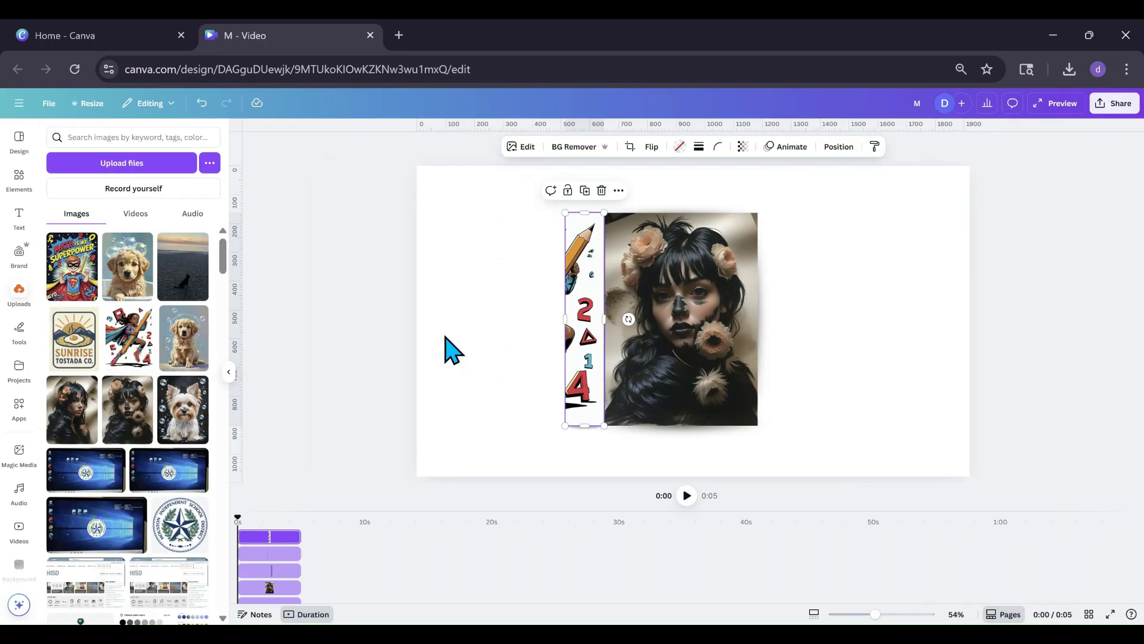
Step: Move the illustrated spine layer back beneath the two vertical gradient layers, just above the portrait cover
left_click(836, 152)
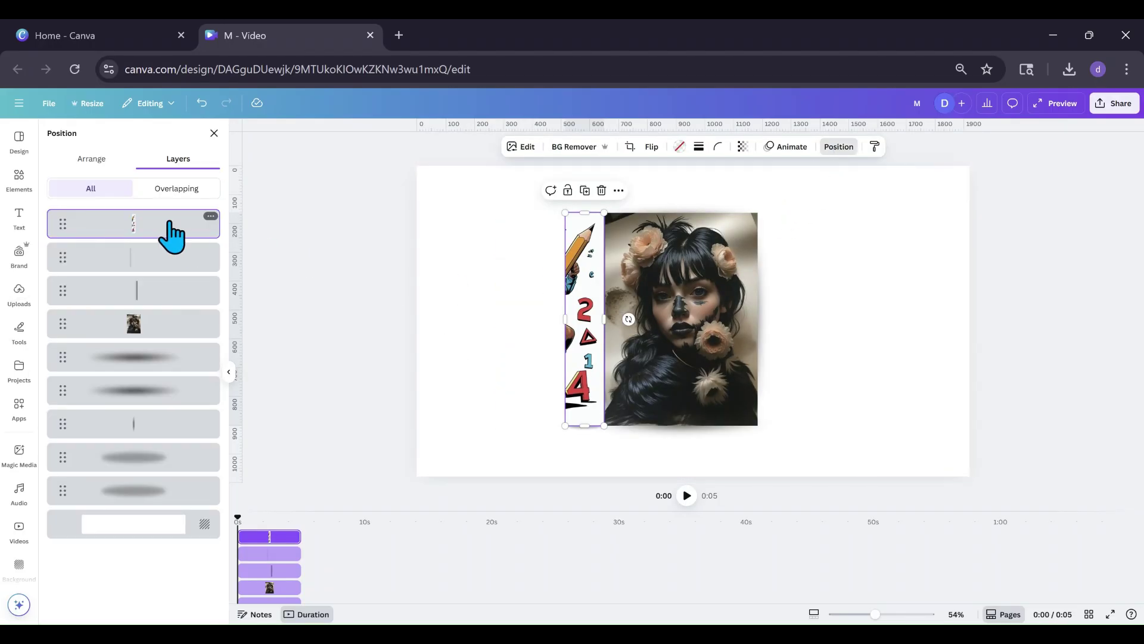
left_click_drag(171, 235, 165, 310)
left_click(474, 283)
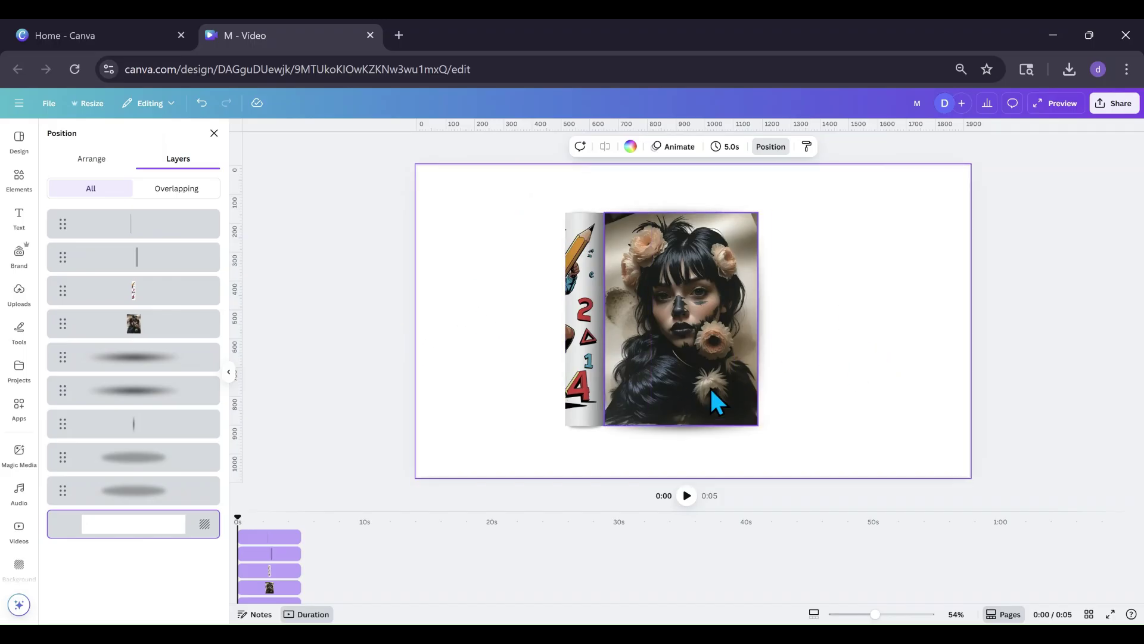
Step: Group all the pieces of the updated mockup and reposition the group near the middle of the page
left_click_drag(504, 203, 843, 465)
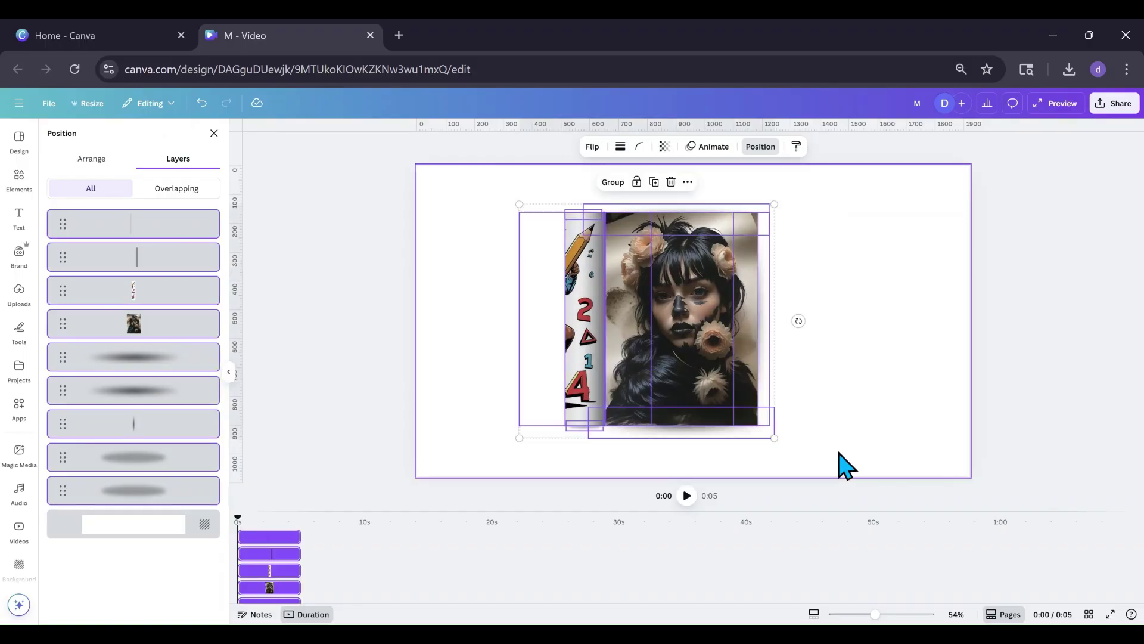
left_click(617, 182)
left_click_drag(705, 357, 706, 385)
left_click(483, 365)
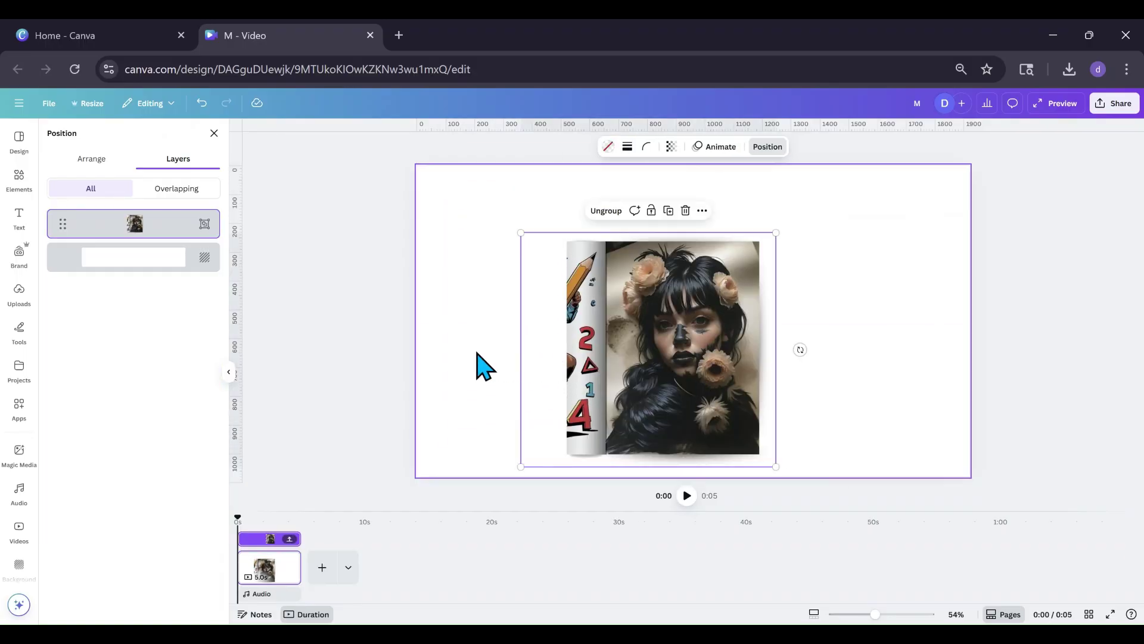
left_click_drag(613, 391, 634, 353)
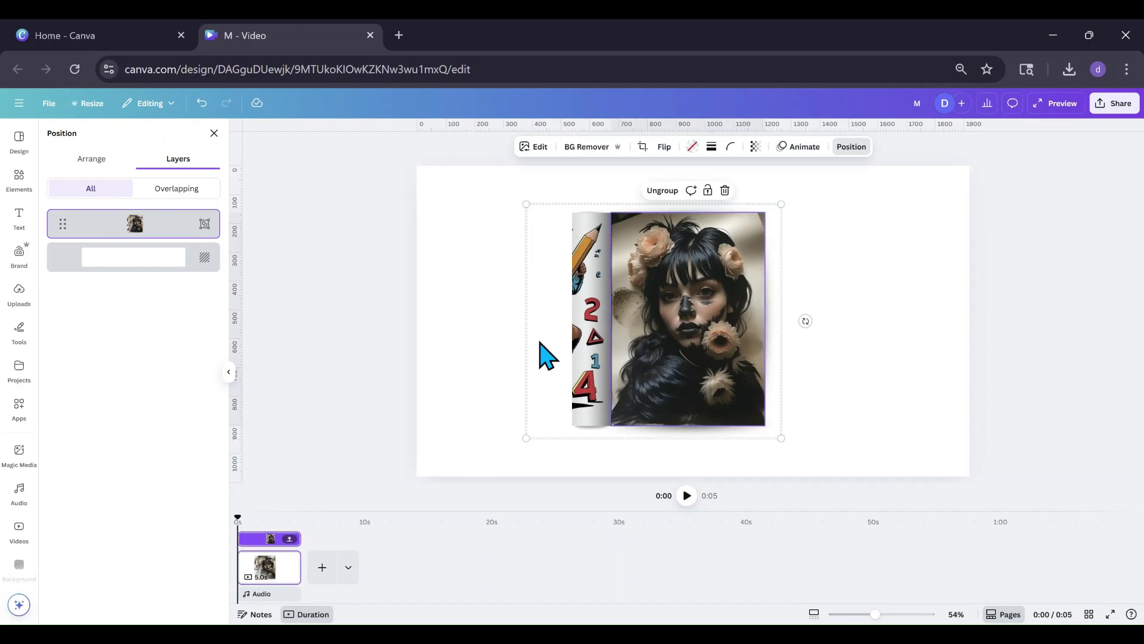
Step: Ungroup the mockup, and raise the illustrated spine layer to the top before returning it beneath the two vertical gradients
left_click(662, 191)
left_click(475, 334)
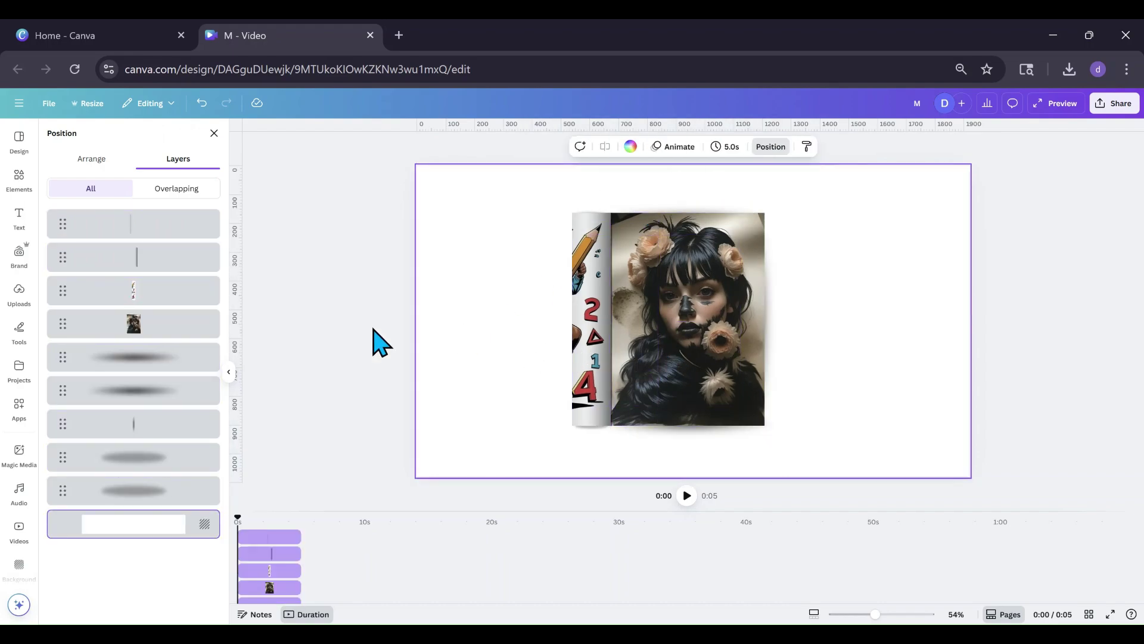
left_click_drag(165, 292, 171, 238)
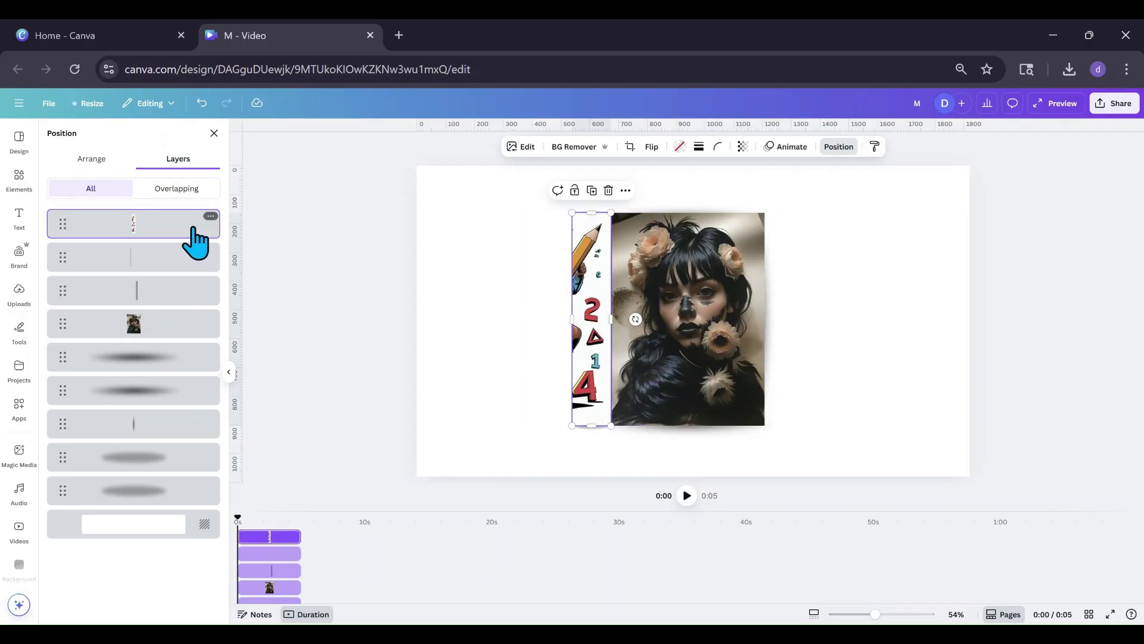
left_click_drag(183, 238, 138, 326)
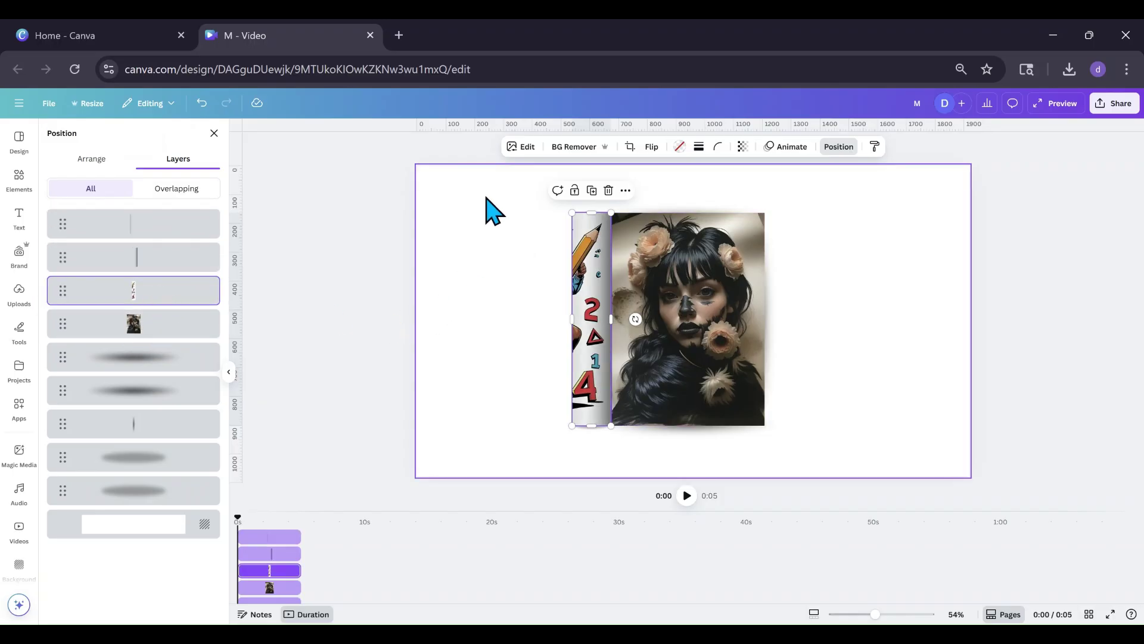
Step: Move the whole mockup toward the left half of the page as one group and ungroup it again
left_click_drag(486, 187, 869, 448)
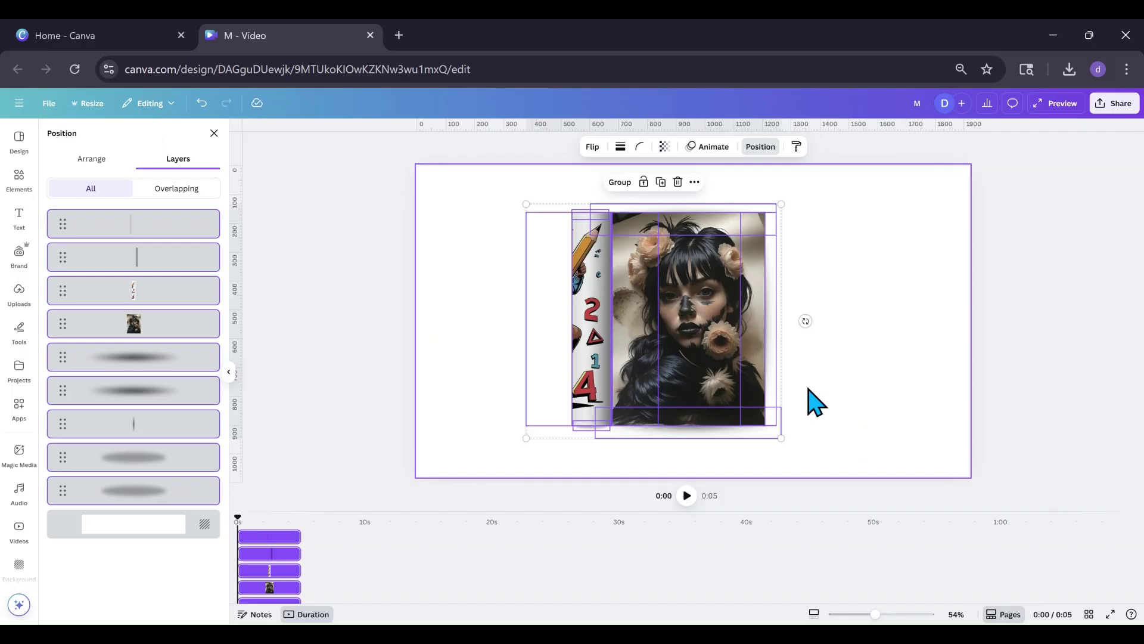
left_click(620, 182)
left_click_drag(677, 329, 607, 332)
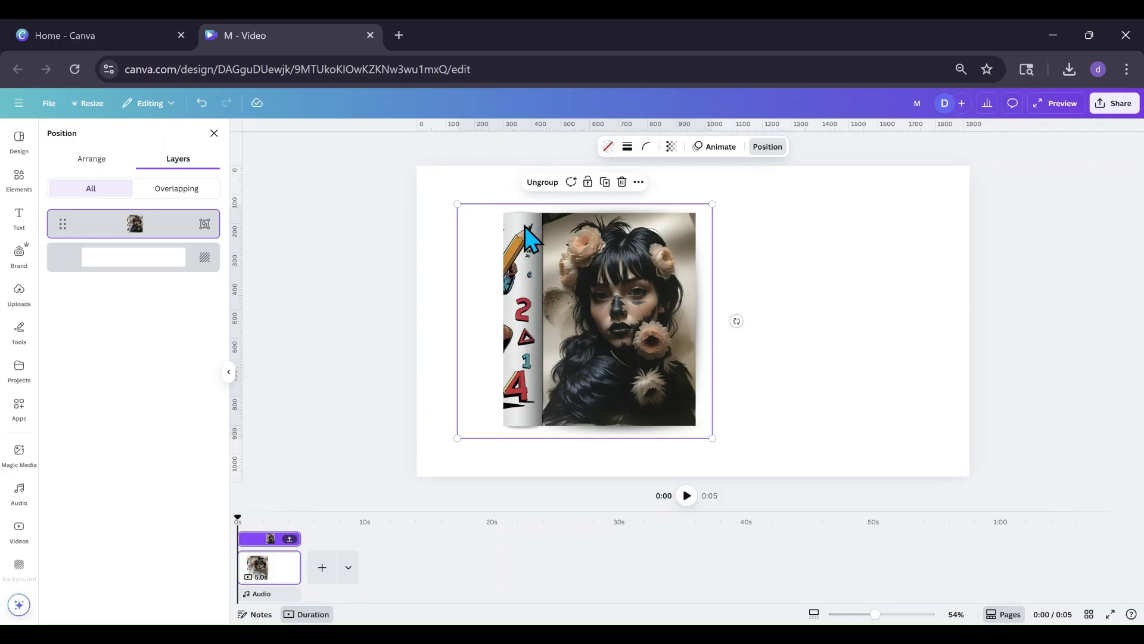
left_click(552, 184)
left_click(831, 268)
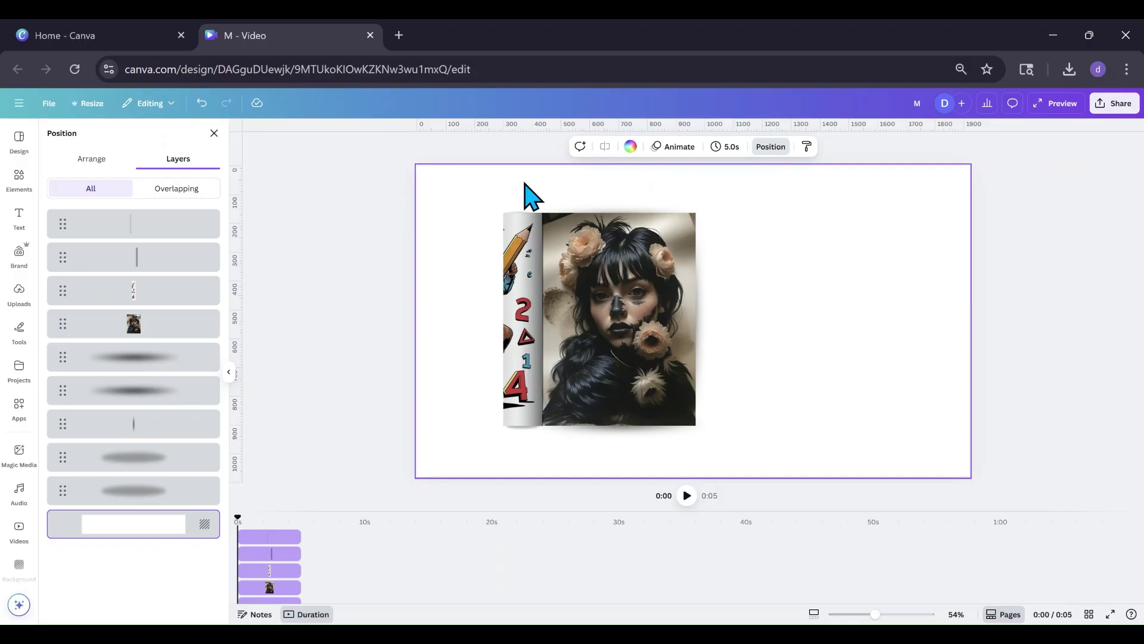
Step: Park the vertical shadow in blank space and move the illustrated spine with its gradients and oval shadows to the cover's right edge
left_click_drag(710, 332, 475, 309)
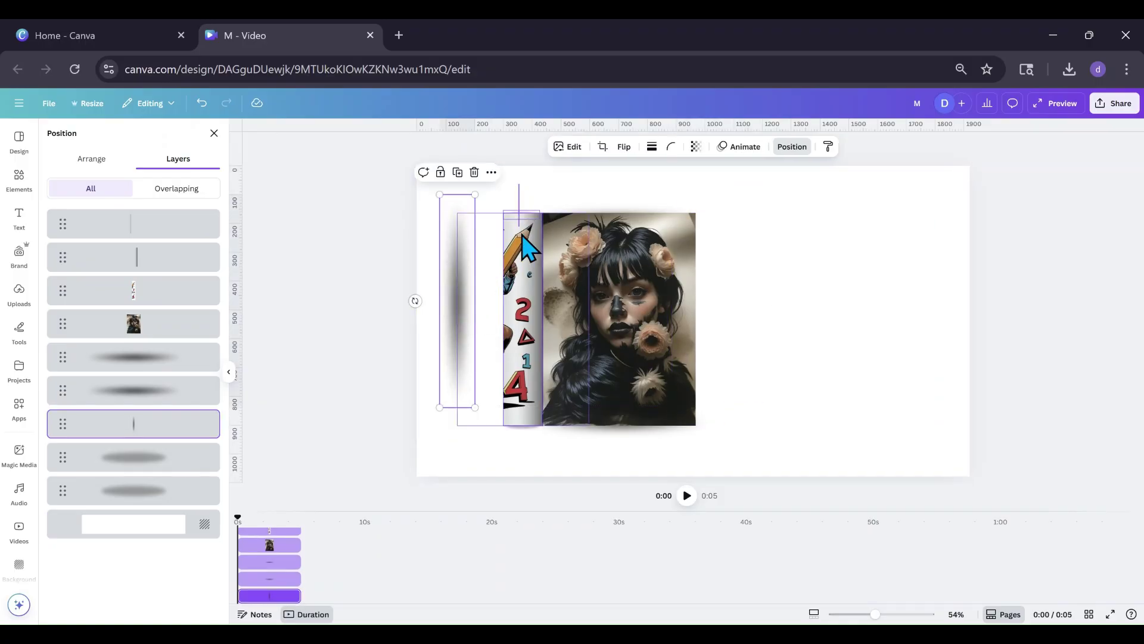
left_click(454, 253)
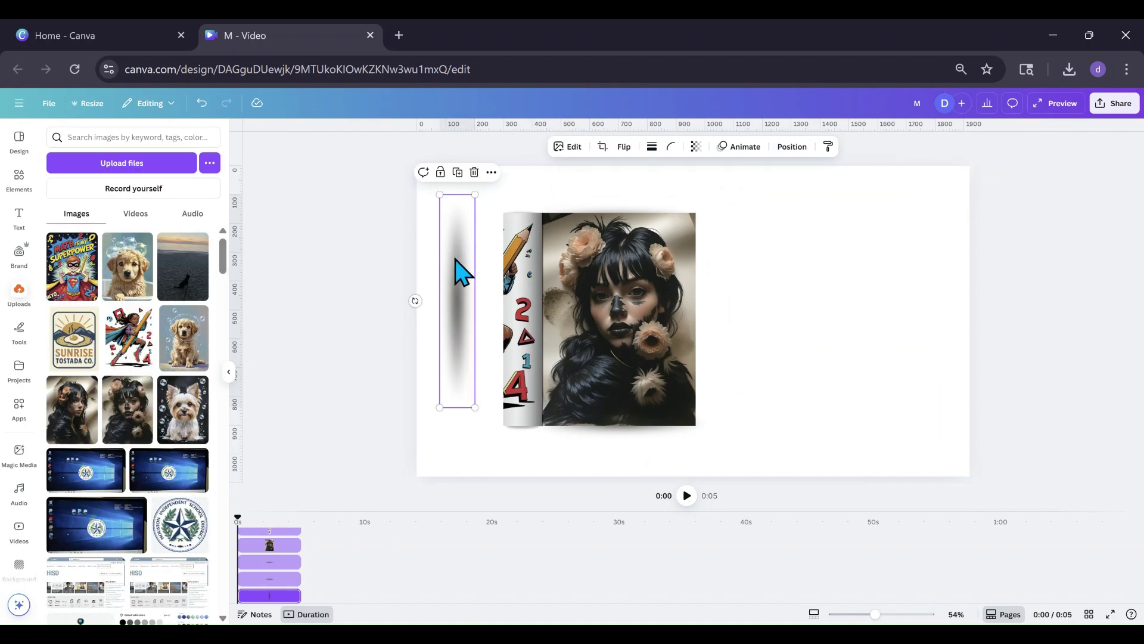
left_click_drag(457, 271, 898, 302)
mouse_move(502, 197)
left_mouse_down()
mouse_move(521, 280)
mouse_move(527, 405)
left_mouse_up()
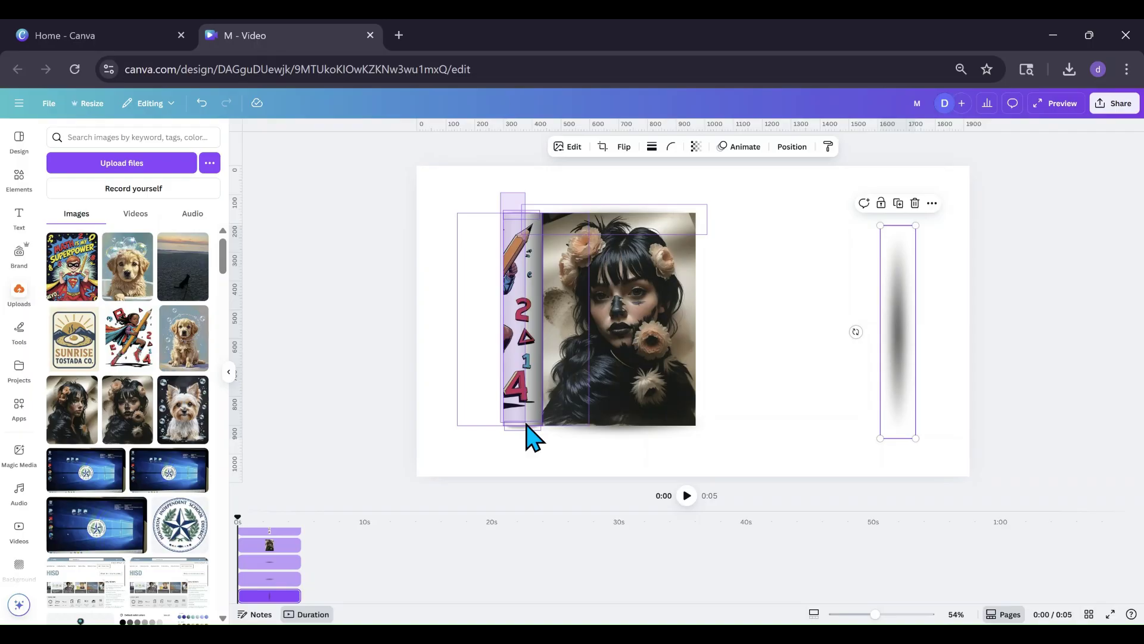
mouse_move(526, 409)
left_mouse_down()
mouse_move(522, 428)
mouse_move(526, 413)
left_mouse_up()
mouse_move(523, 357)
left_mouse_down()
mouse_move(715, 358)
mouse_move(709, 369)
mouse_move(712, 353)
left_mouse_up()
Step: Place the vertical shadow behind the portrait cover's left edge and align the spine pieces flush against its right edge
mouse_move(892, 370)
left_mouse_down()
mouse_move(773, 383)
mouse_move(547, 334)
mouse_move(539, 343)
left_mouse_up()
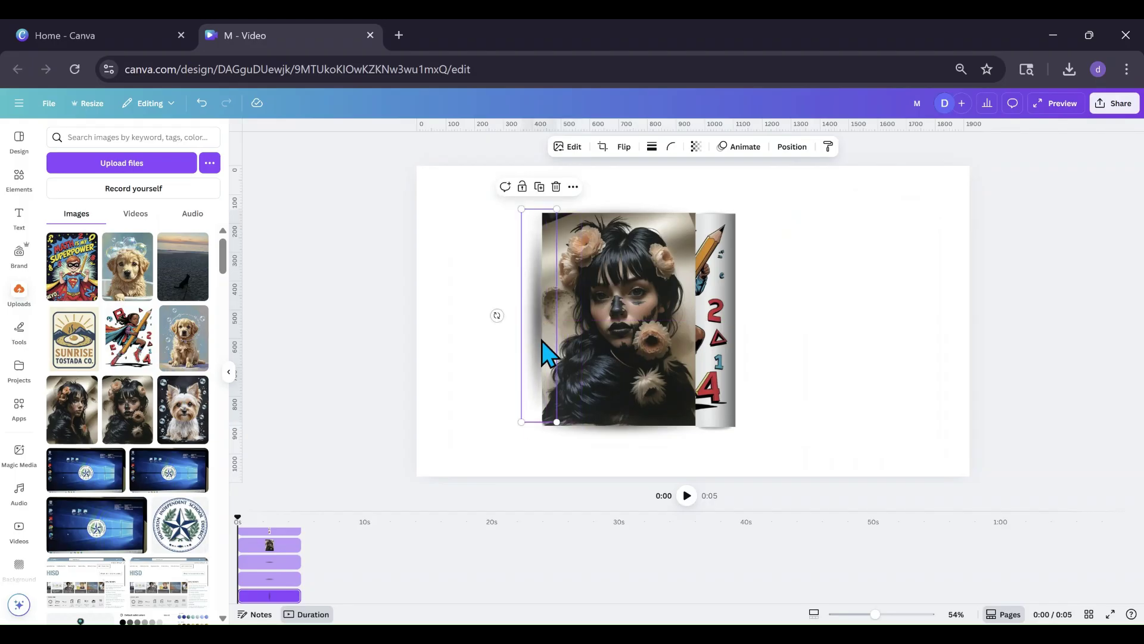
left_click(719, 382)
left_click_drag(719, 382, 716, 361)
left_click(850, 370)
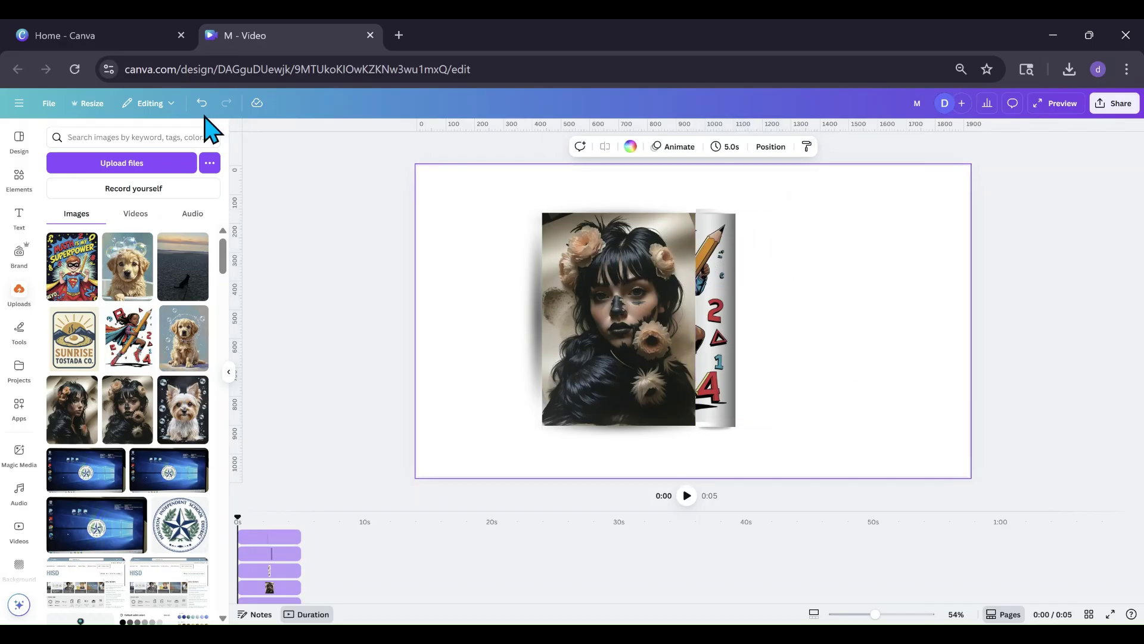
mouse_move(764, 176)
left_mouse_down()
mouse_move(745, 205)
mouse_move(728, 303)
mouse_move(723, 429)
left_mouse_up()
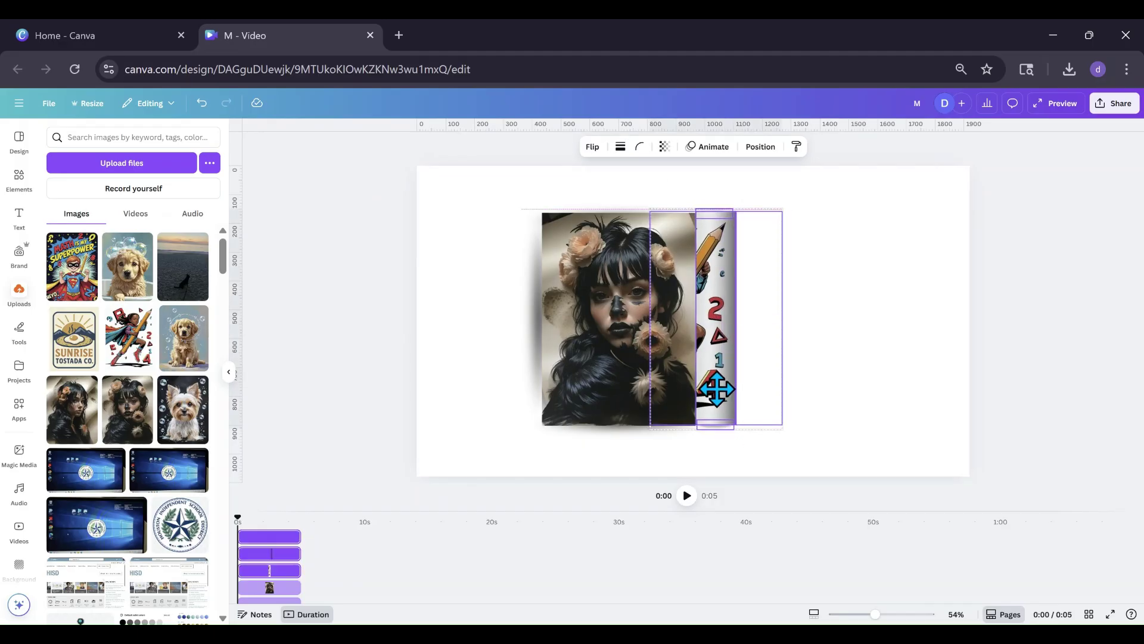
left_click(878, 360)
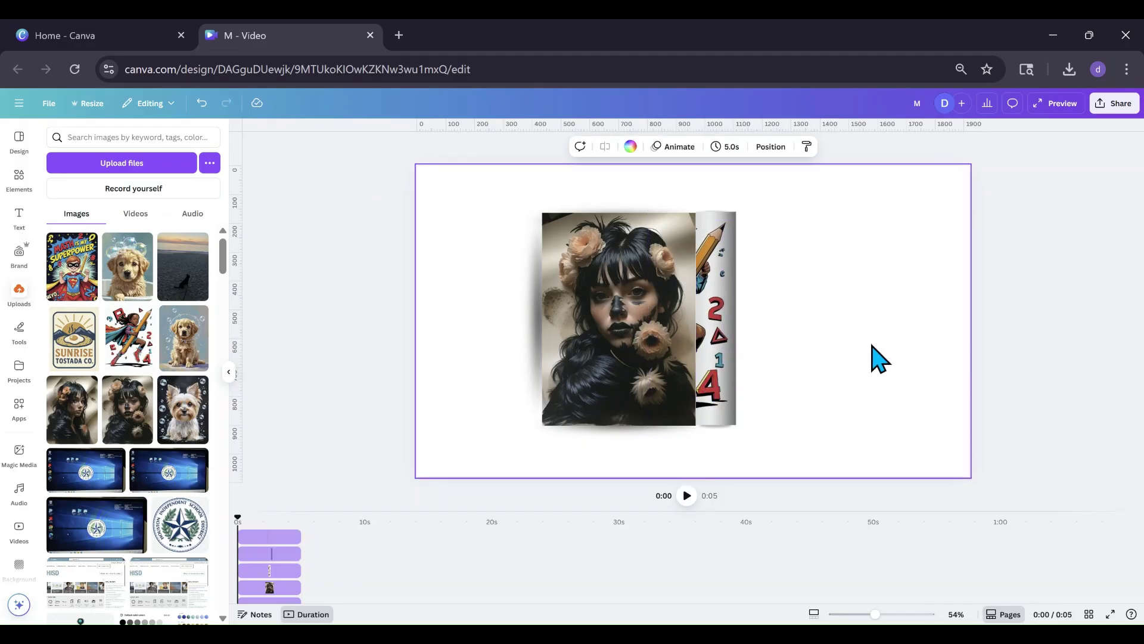
Step: Rotate both vertical gradients 180° and reposition them over the spine so the dark edge meets the portrait cover
left_click(738, 348)
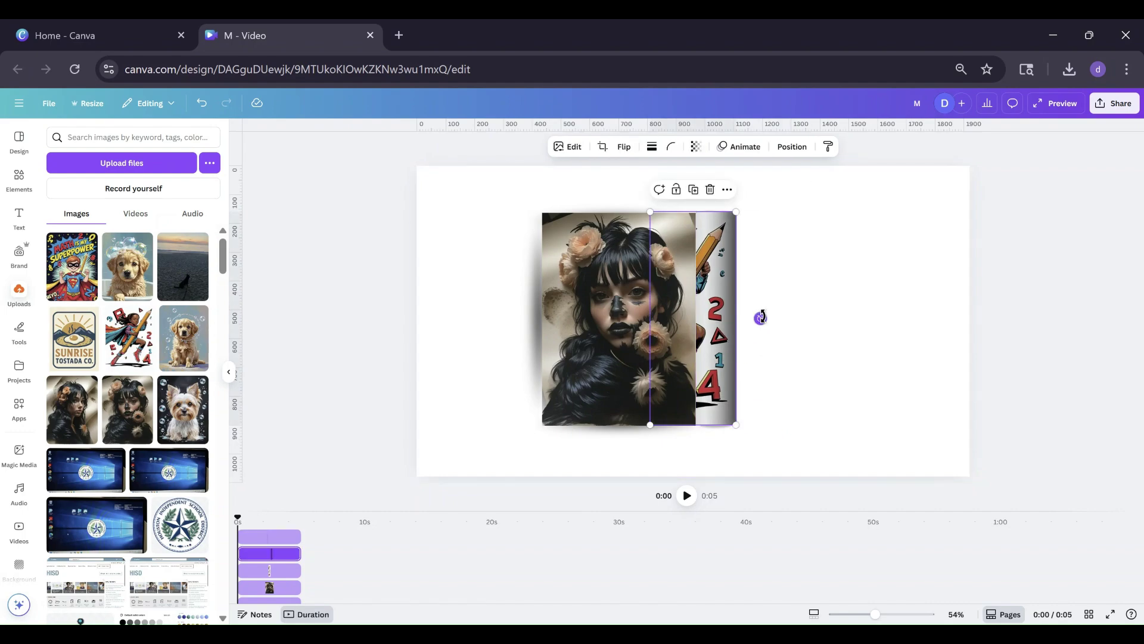
mouse_move(807, 319)
left_mouse_down()
mouse_move(793, 301)
mouse_move(628, 260)
mouse_move(624, 320)
mouse_move(719, 314)
left_mouse_up()
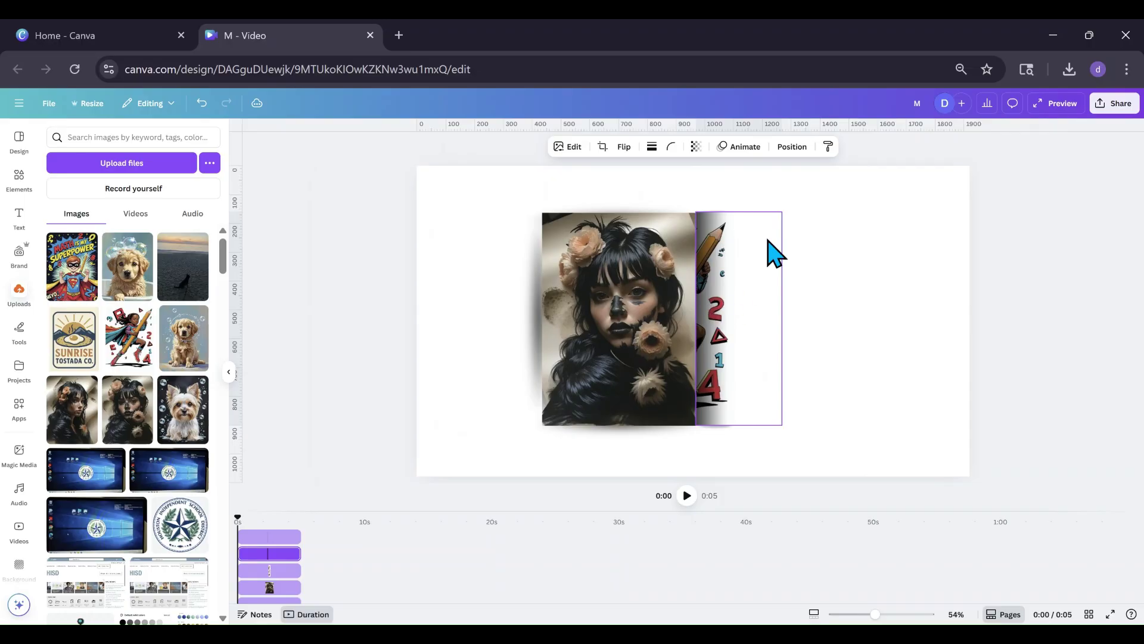
left_click(793, 147)
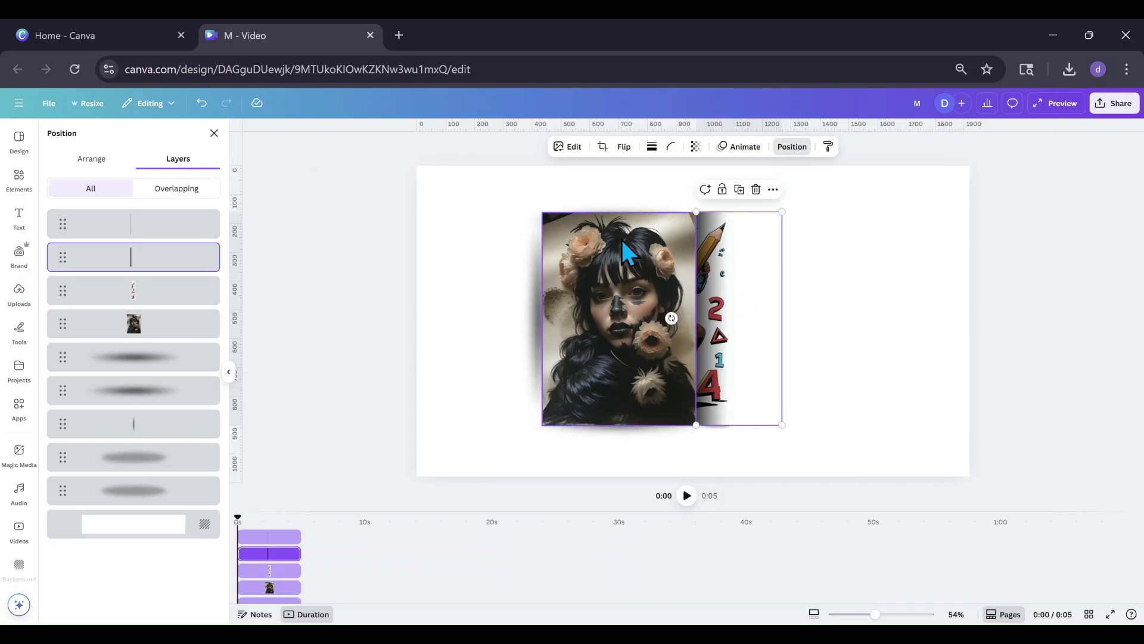
left_click(148, 237)
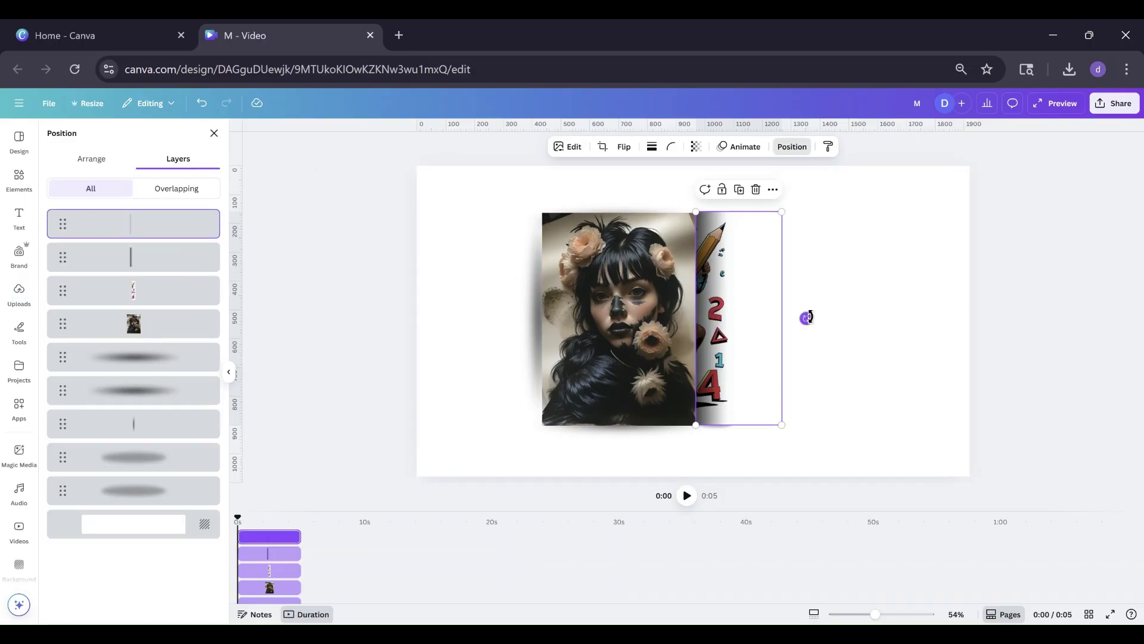
mouse_move(805, 318)
left_mouse_down()
mouse_move(810, 340)
mouse_move(684, 410)
mouse_move(599, 360)
mouse_move(581, 317)
left_mouse_up()
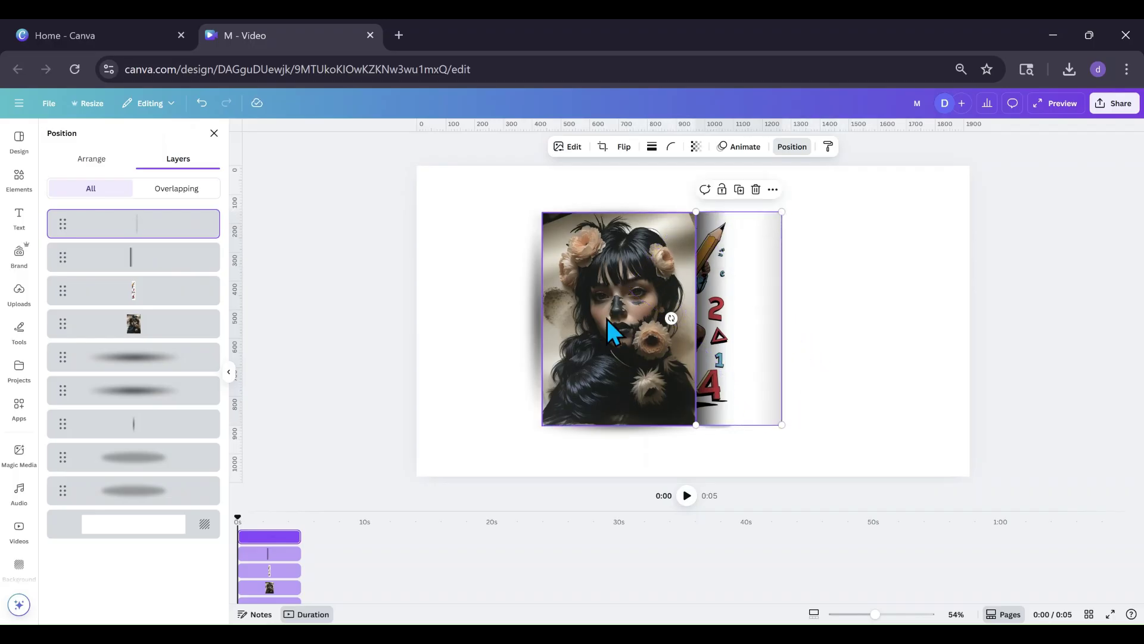
mouse_move(761, 324)
left_mouse_down()
mouse_move(738, 309)
mouse_move(715, 310)
mouse_move(715, 322)
left_mouse_up()
left_click(808, 352)
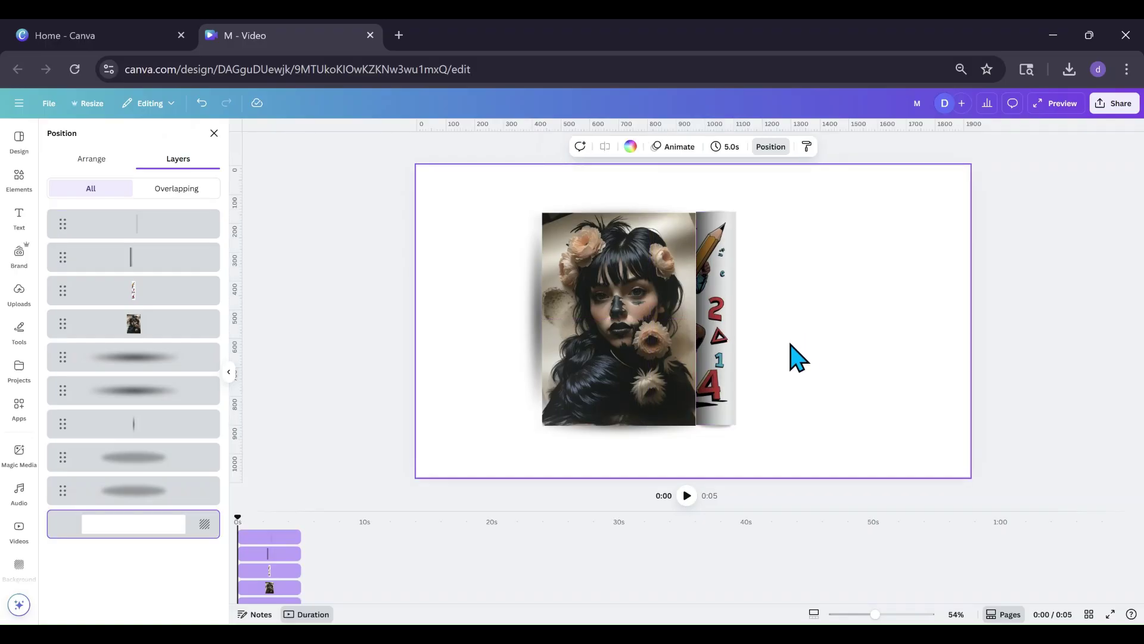
Step: Nudge the portrait cover slightly and tuck the vertical shadow closer behind its left edge
left_click(602, 376)
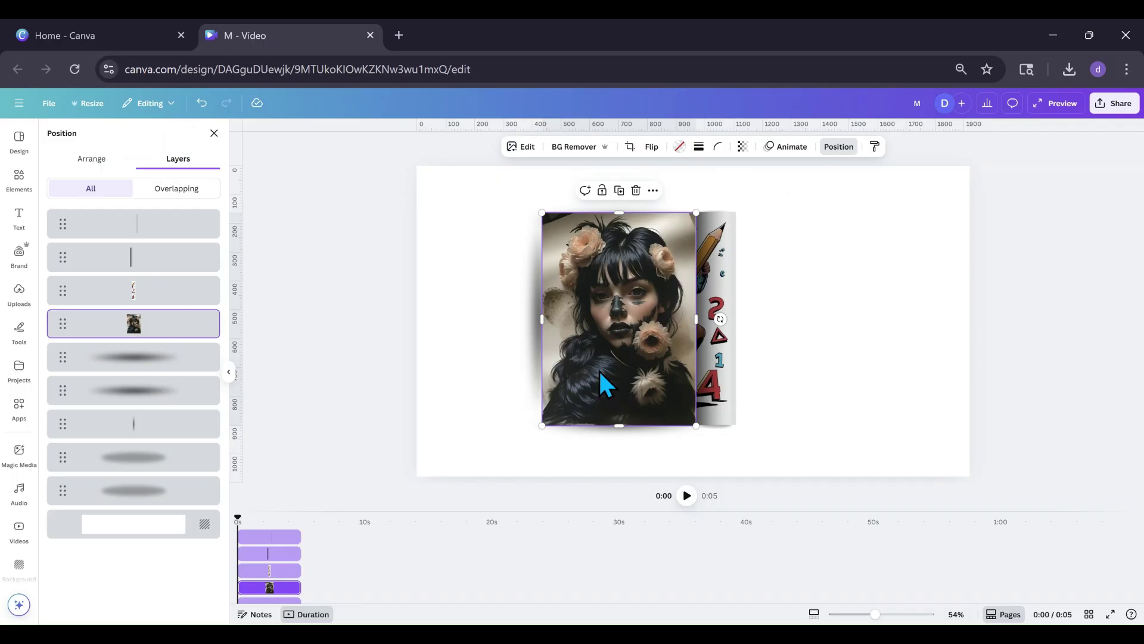
left_click(600, 372)
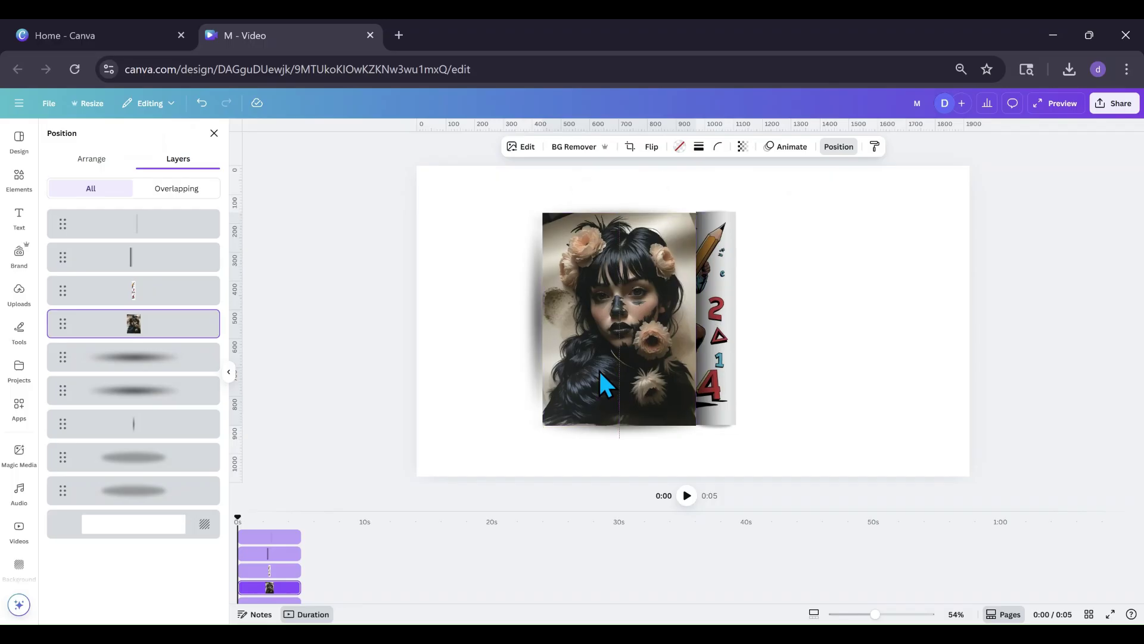
left_click(530, 368)
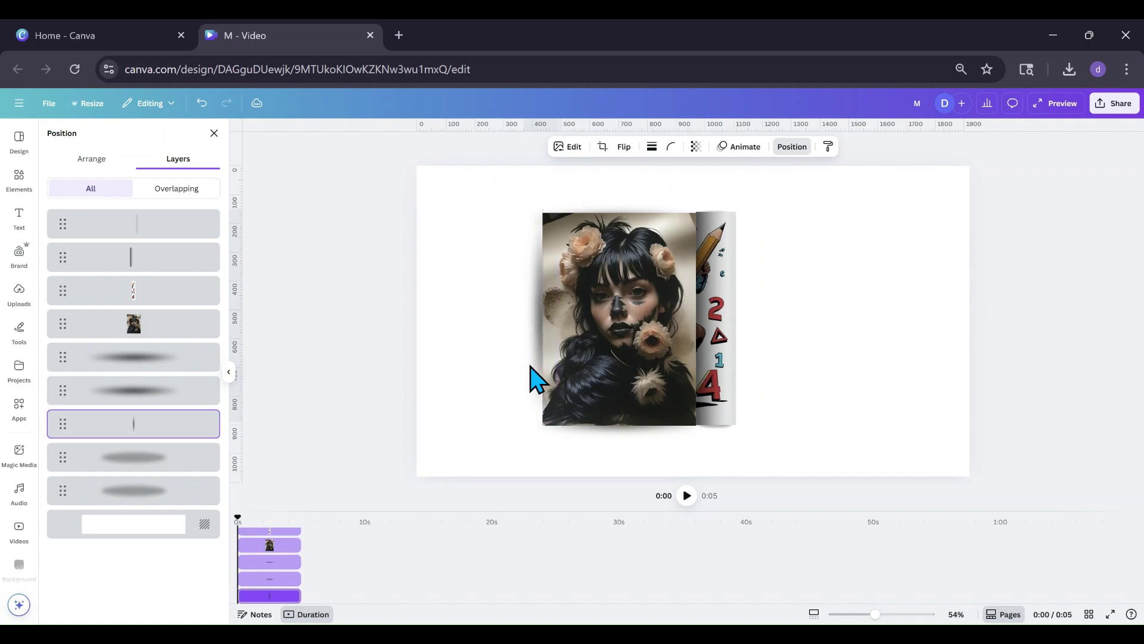
left_click(530, 367)
left_click_drag(535, 331, 534, 330)
left_click(477, 439)
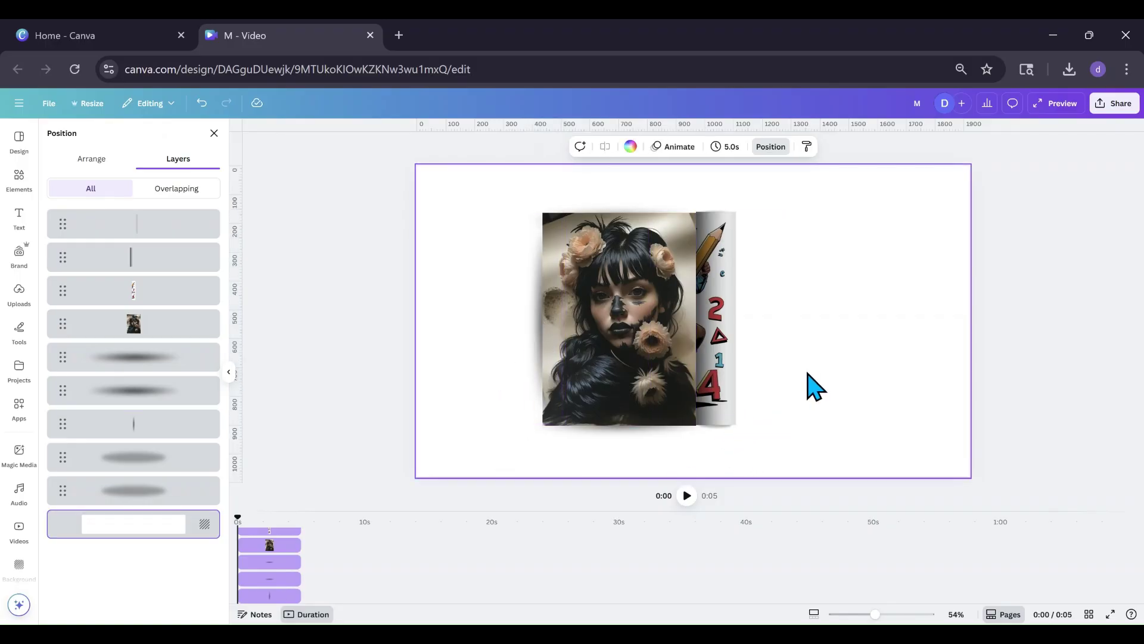
Step: Select the spine image with its gradients and oval shadows, and fine-tune their alignment against the cover's right edge
left_click_drag(728, 191, 732, 428)
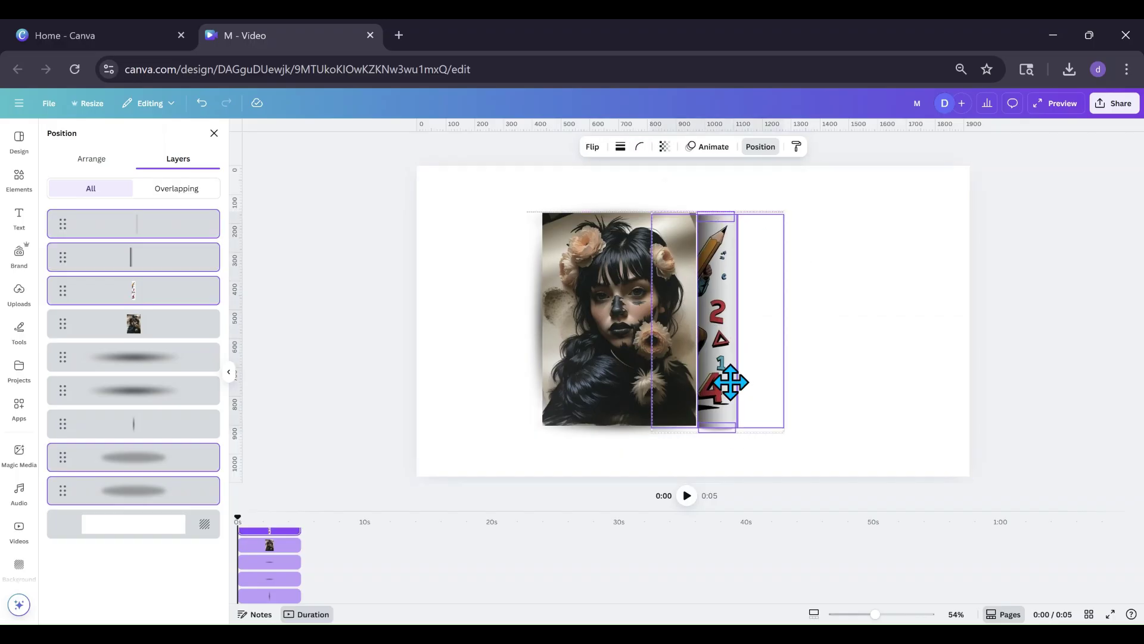
left_click_drag(730, 382, 728, 380)
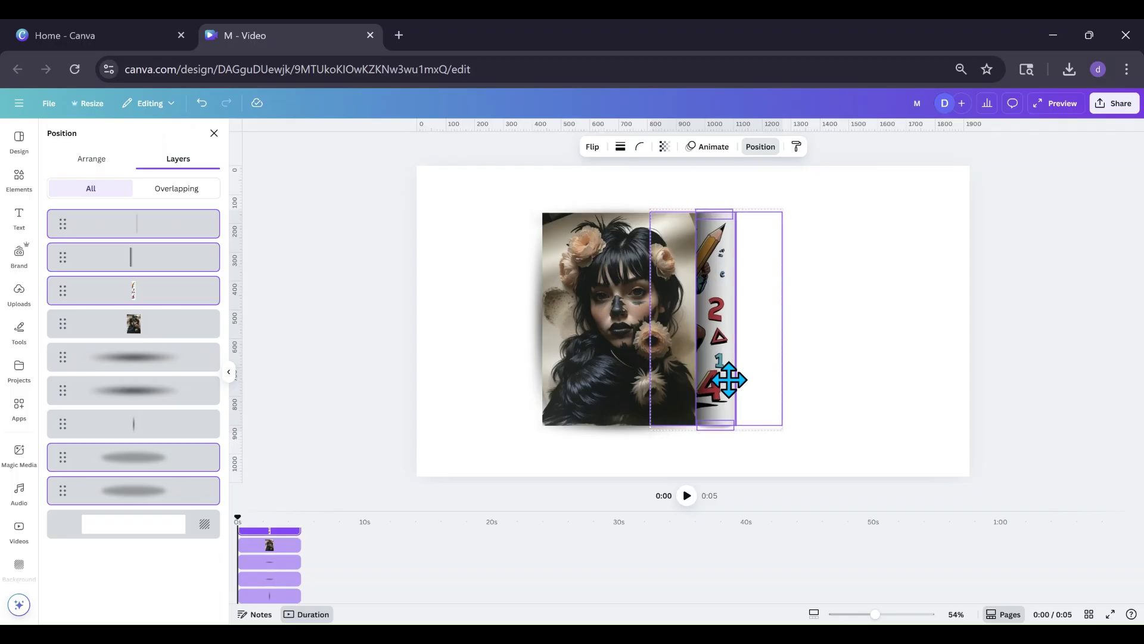
left_click(950, 422)
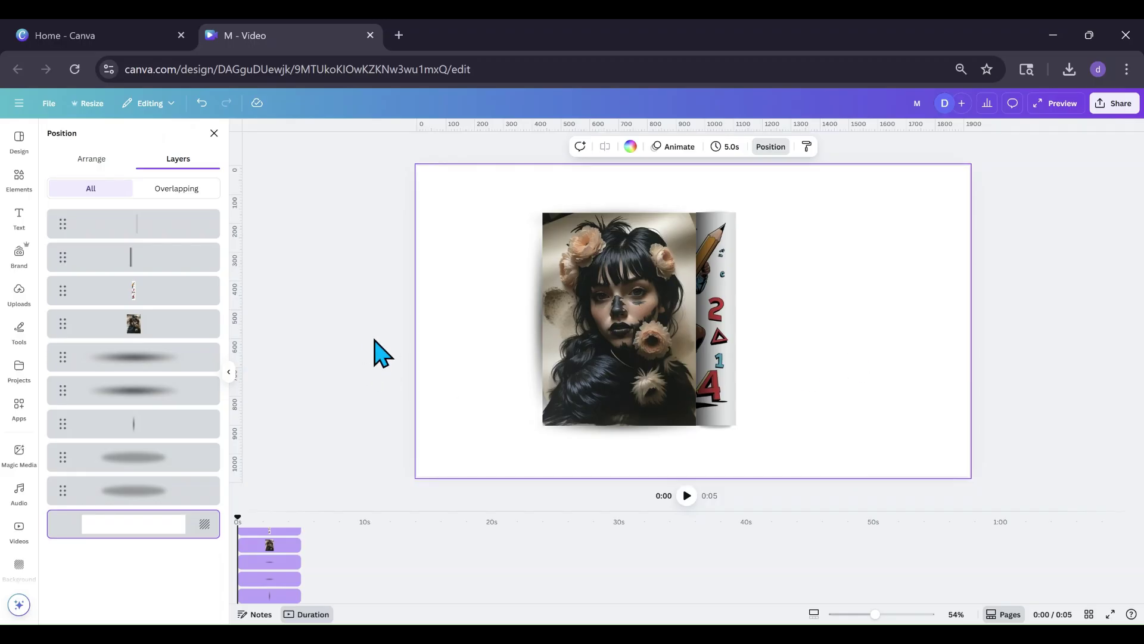
Step: Raise the spine image to the top layer and replace it with the uploaded bubble-bath puppy image, cropped to its left portion
left_click(136, 301)
left_click_drag(136, 301, 144, 229)
left_click(15, 188)
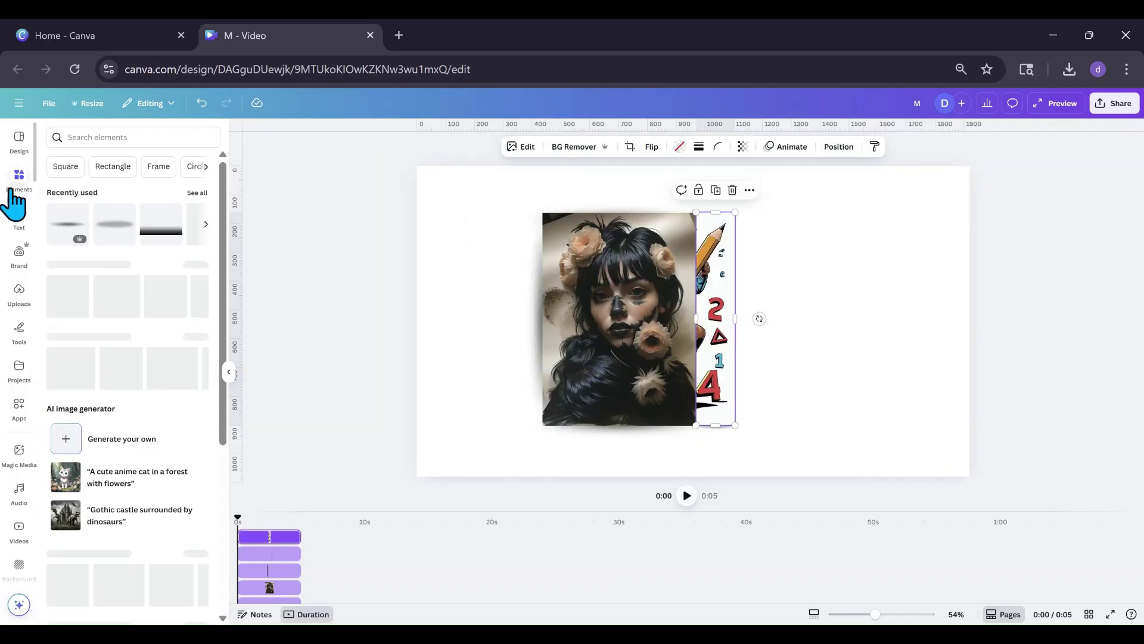
left_click(19, 301)
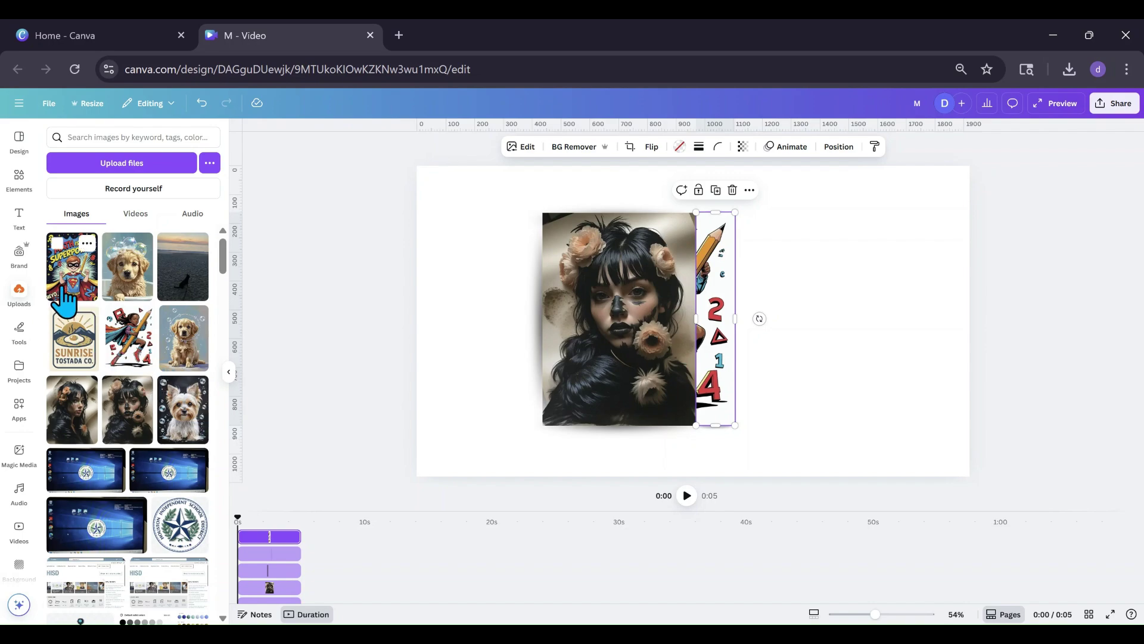
mouse_move(128, 290)
left_mouse_down()
mouse_move(432, 332)
mouse_move(749, 335)
mouse_move(727, 334)
left_mouse_up()
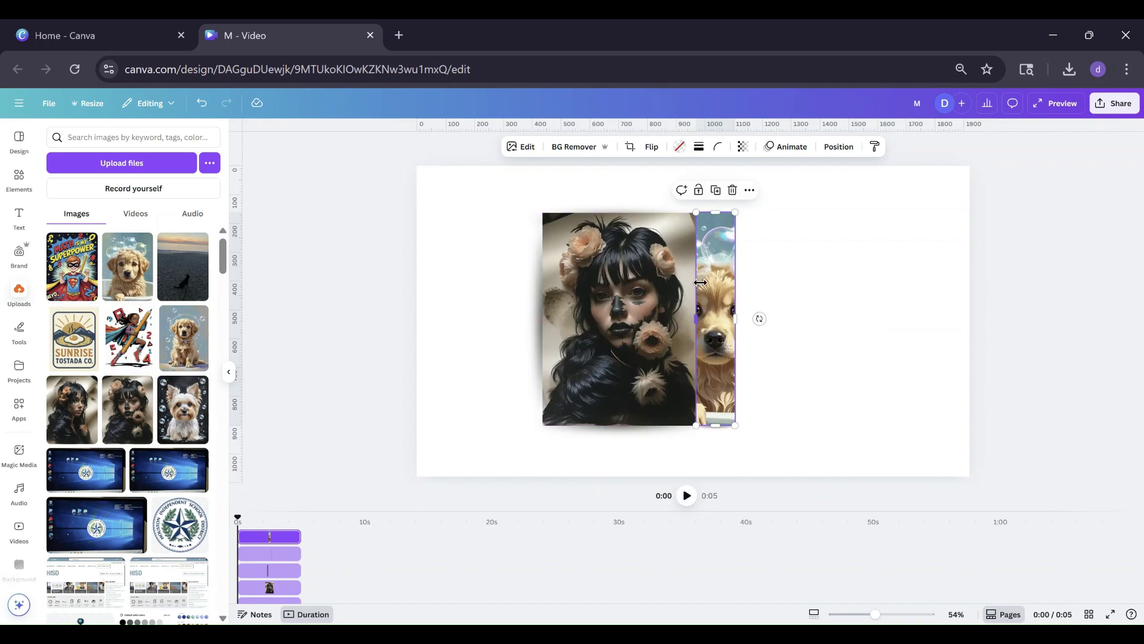
double_click(715, 293)
left_click_drag(712, 286, 806, 280)
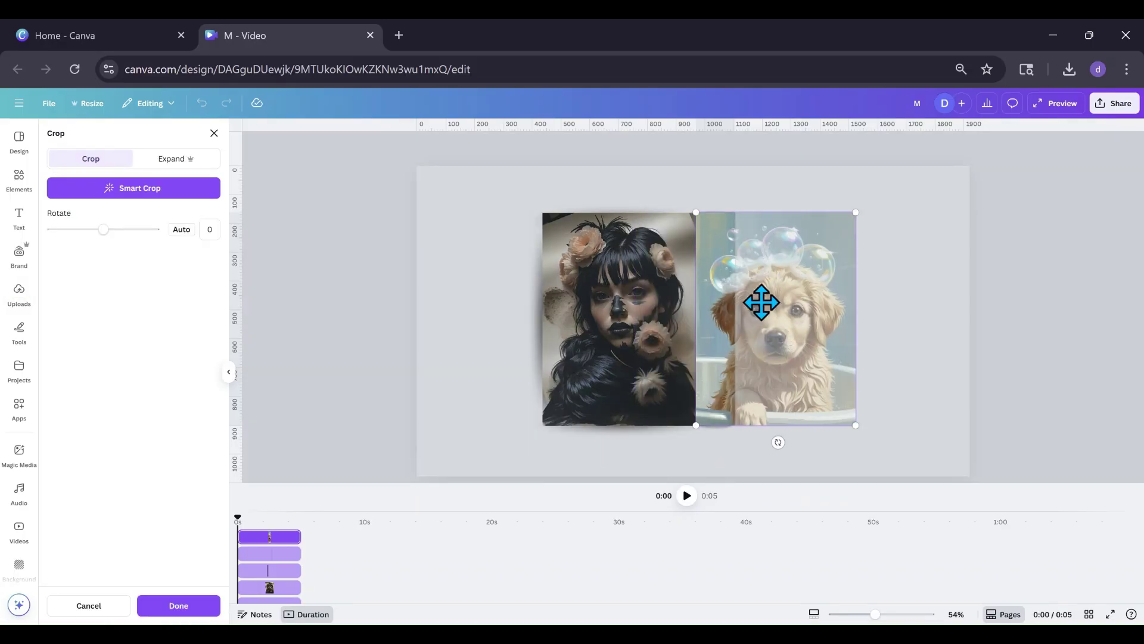
left_click(179, 605)
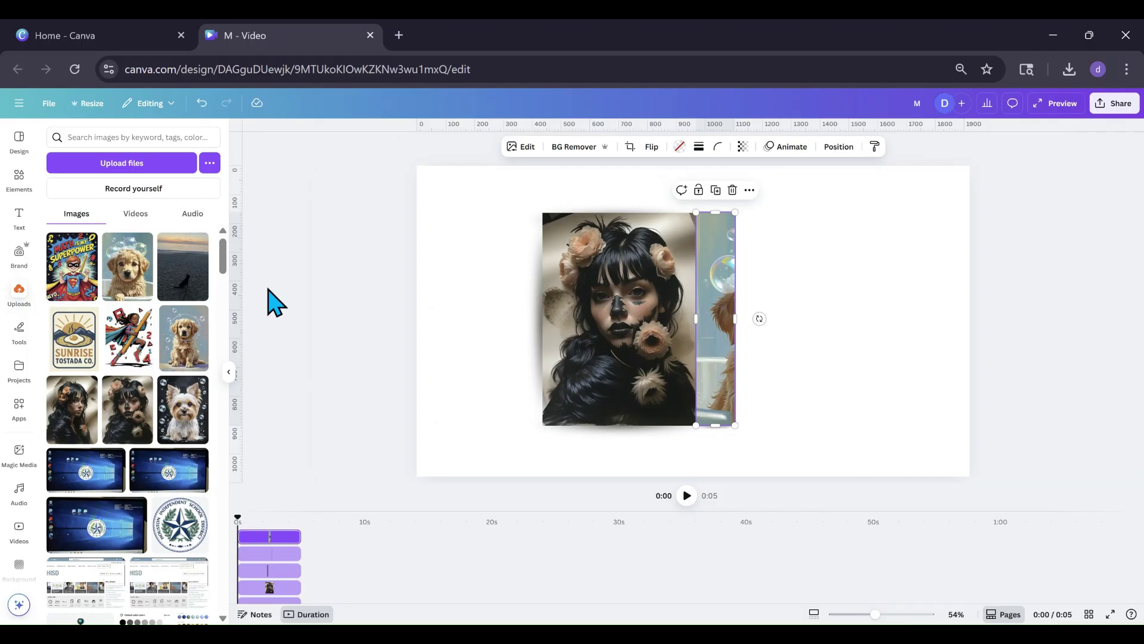
Step: Move the puppy spine layer back beneath the two vertical gradients, just above the portrait cover
left_click(837, 147)
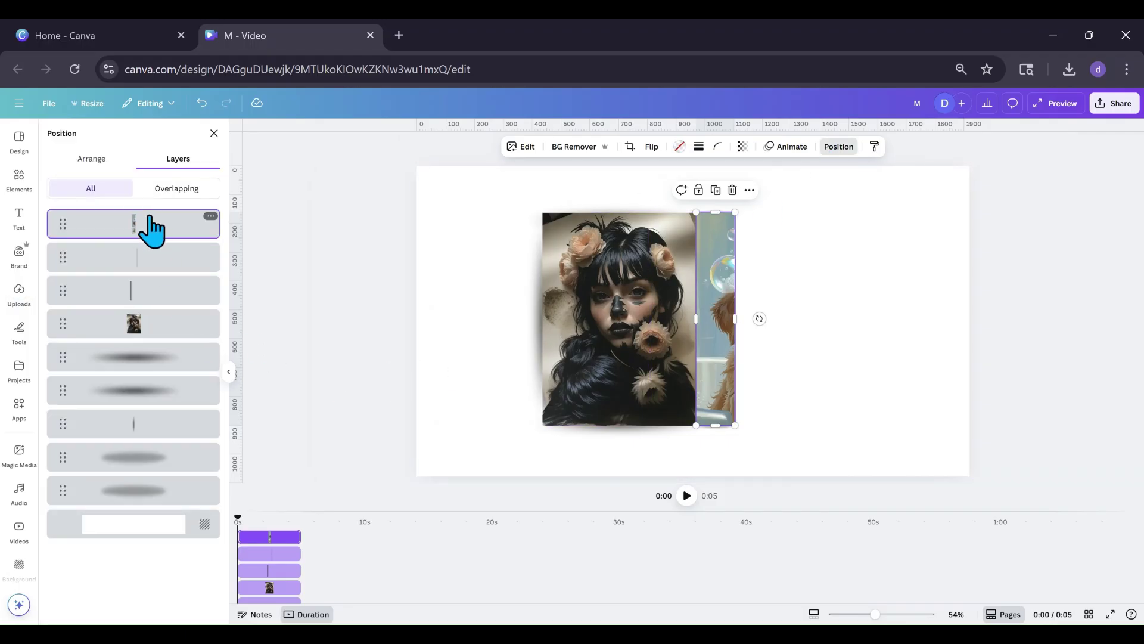
left_click_drag(152, 230, 149, 299)
left_click(814, 390)
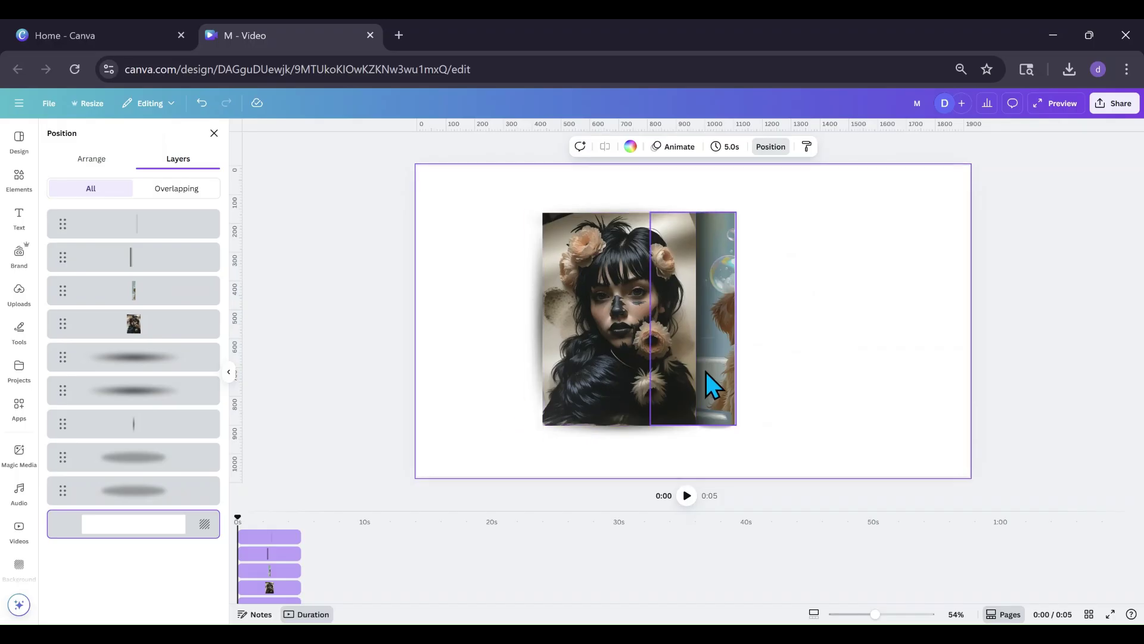
Step: Move the two vertical gradients and the vertical shadow off the mockup to the far right of the page
left_click_drag(715, 367, 981, 337)
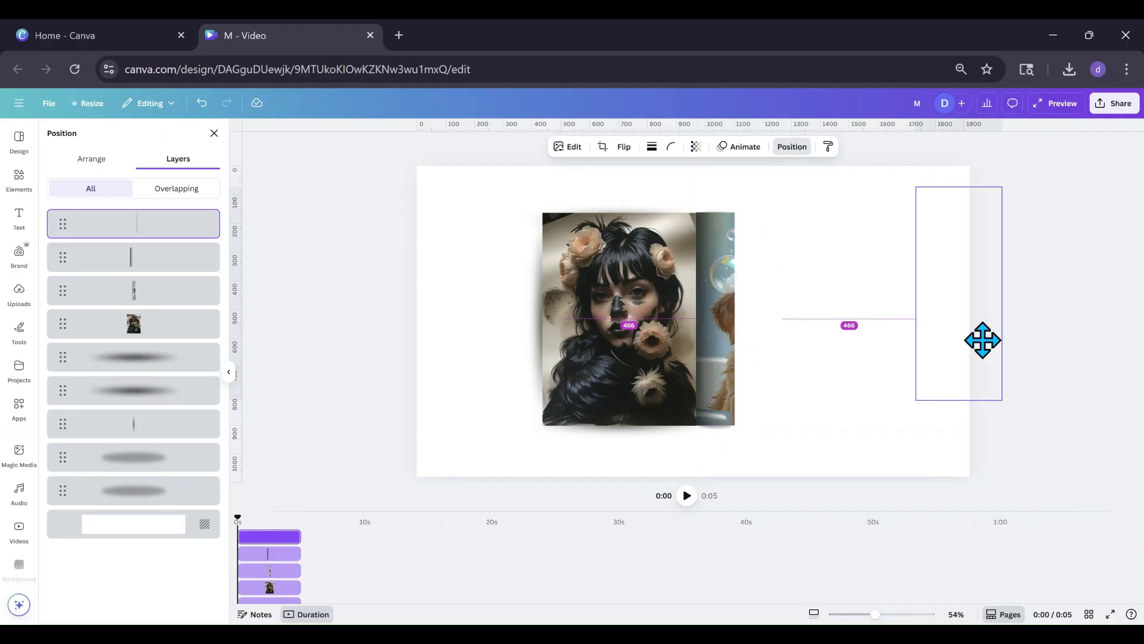
left_click_drag(741, 358, 886, 340)
left_click(718, 344)
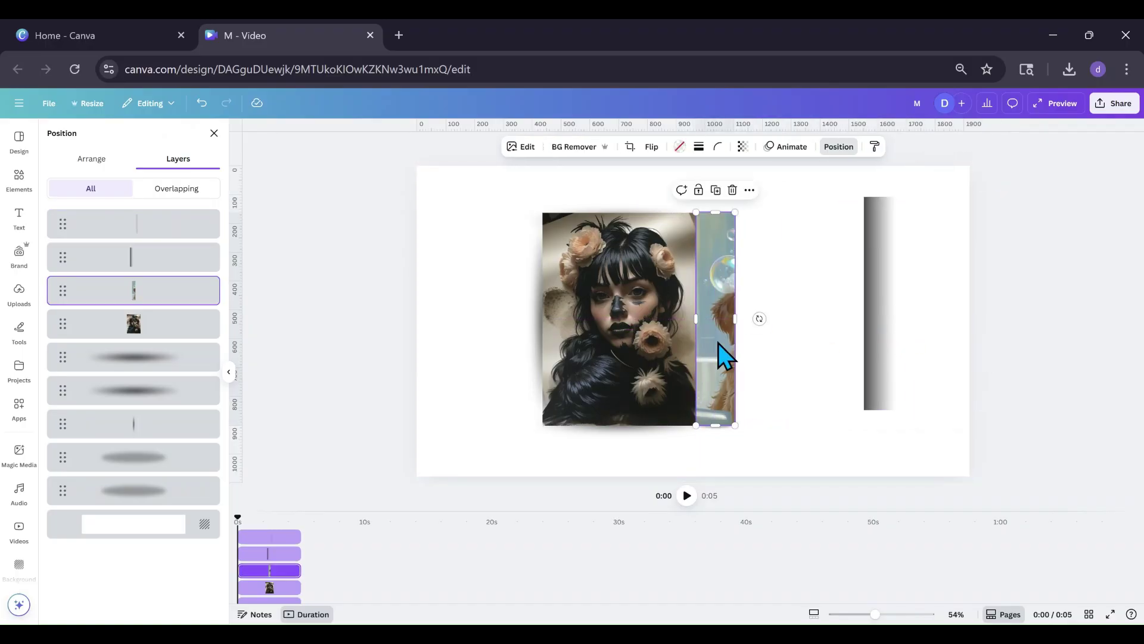
left_click_drag(531, 352, 839, 362)
Step: Move the puppy spine to the portrait cover's left edge and narrow it to a thin strip
left_click_drag(715, 351, 521, 346)
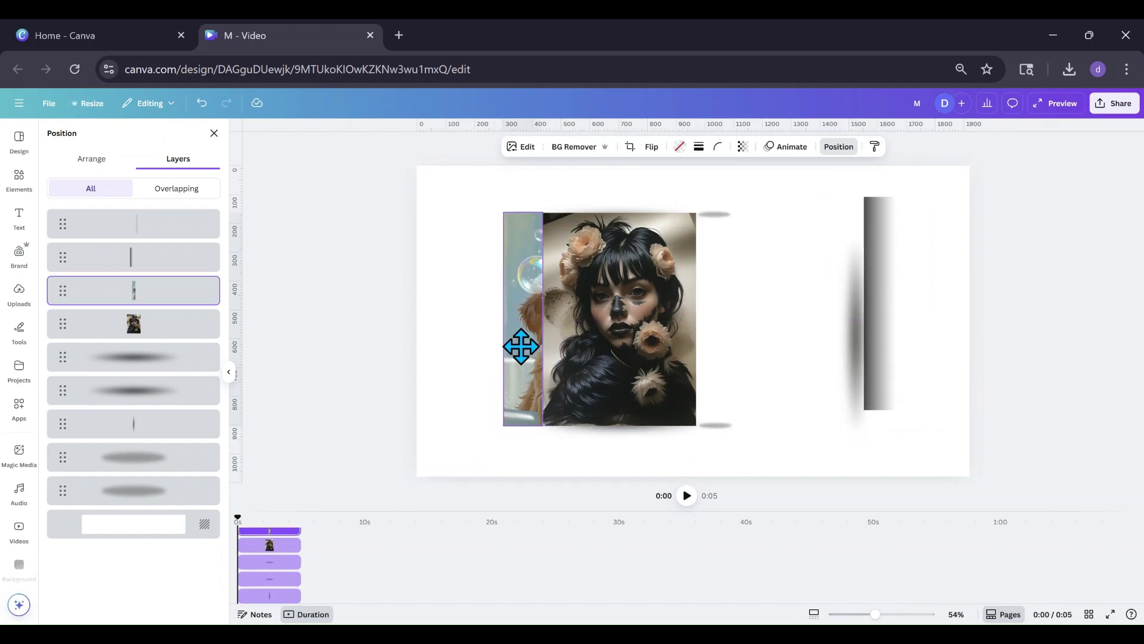
left_click_drag(505, 321, 530, 321)
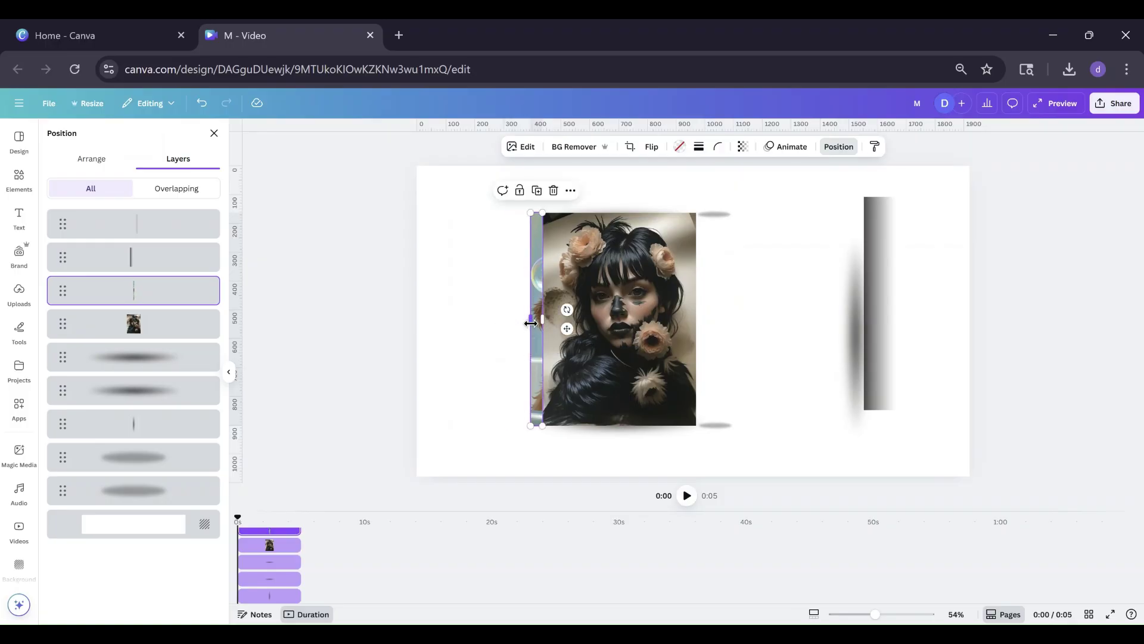
left_click_drag(609, 305, 575, 322)
key("ctrl+z")
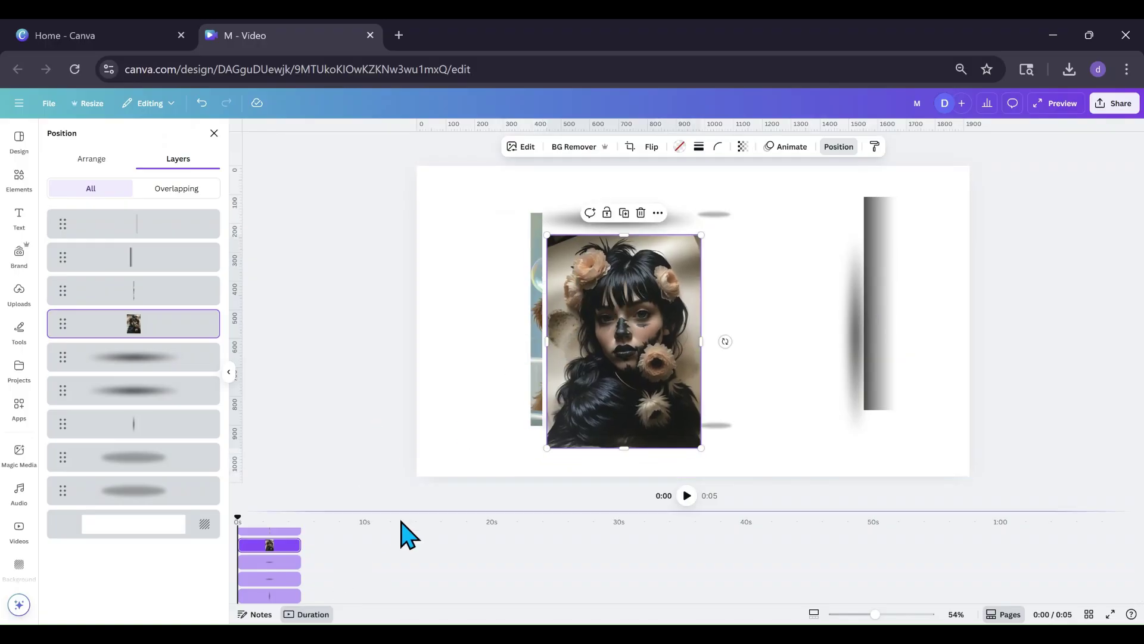
Step: Hide the element timing and move the portrait cover onto a new second page
right_click(644, 389)
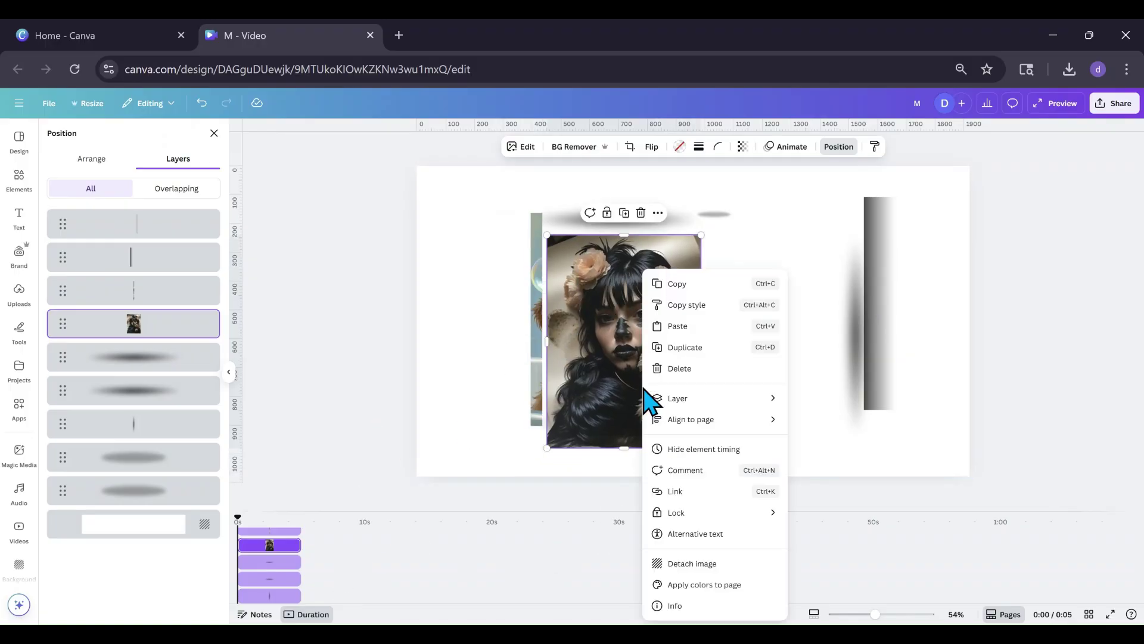
left_click(673, 449)
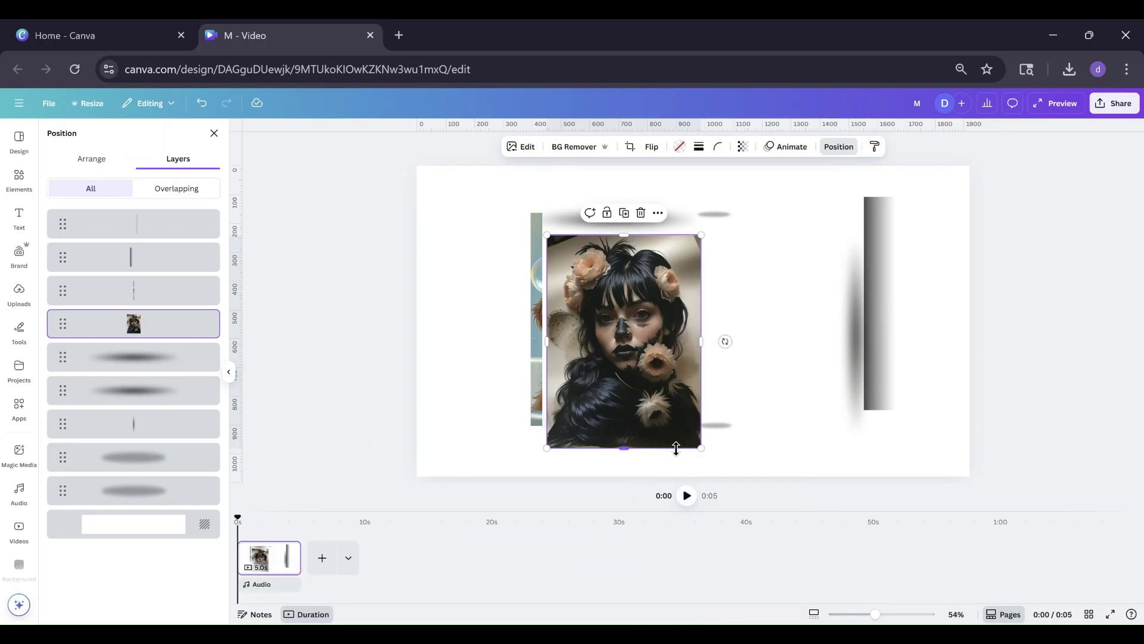
left_click_drag(581, 391, 325, 558)
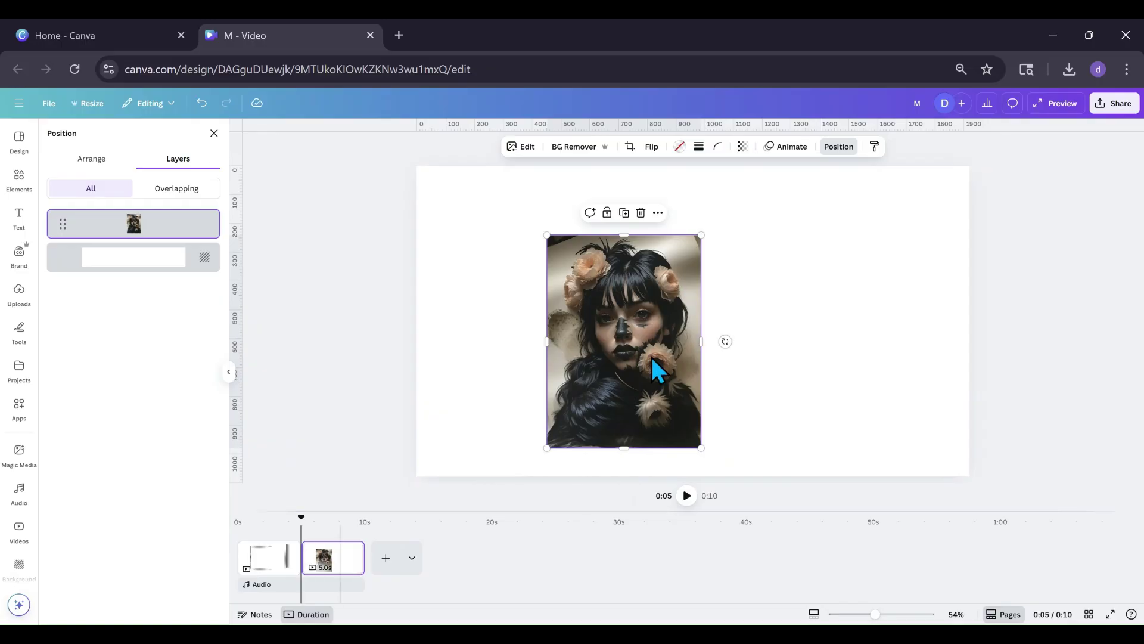
Step: Reposition and duplicate the portrait cover, narrowing the copy to a spine strip about 45 by 740 along the cover's left edge
left_click_drag(651, 355, 540, 307)
left_click(688, 197)
left_click_drag(456, 329, 598, 344)
left_click_drag(599, 344, 597, 344)
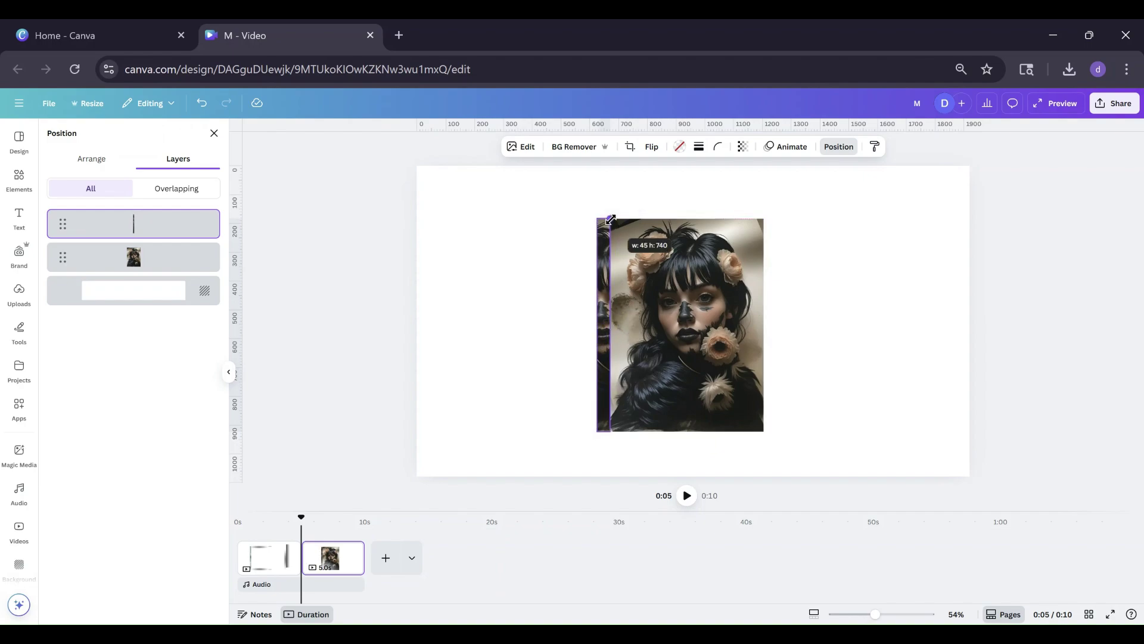
left_click(590, 302)
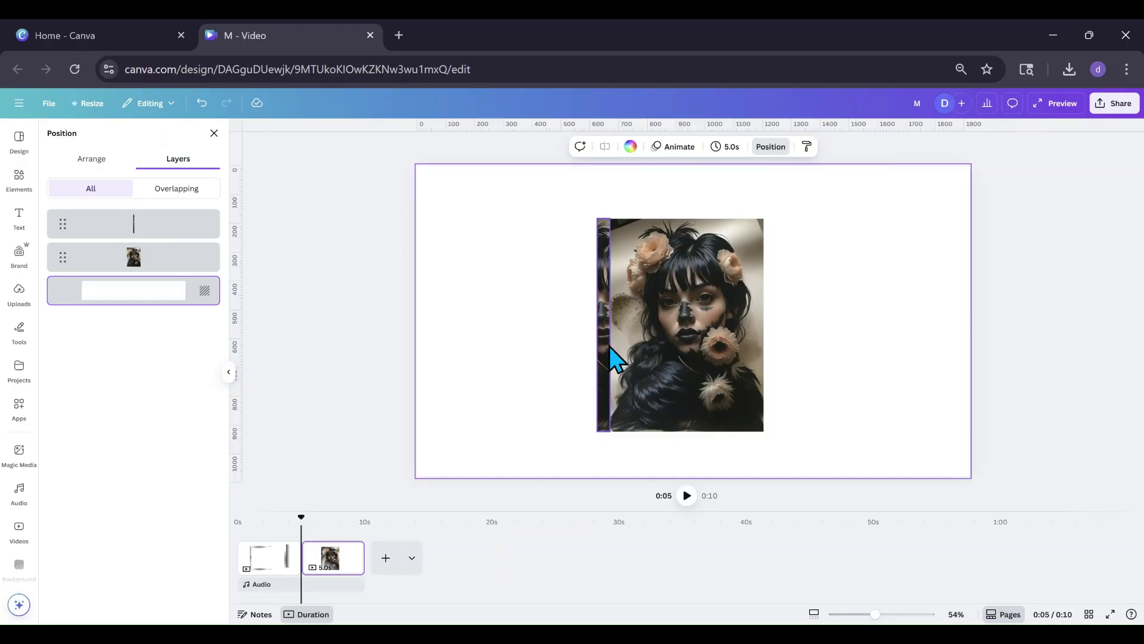
left_click(630, 146)
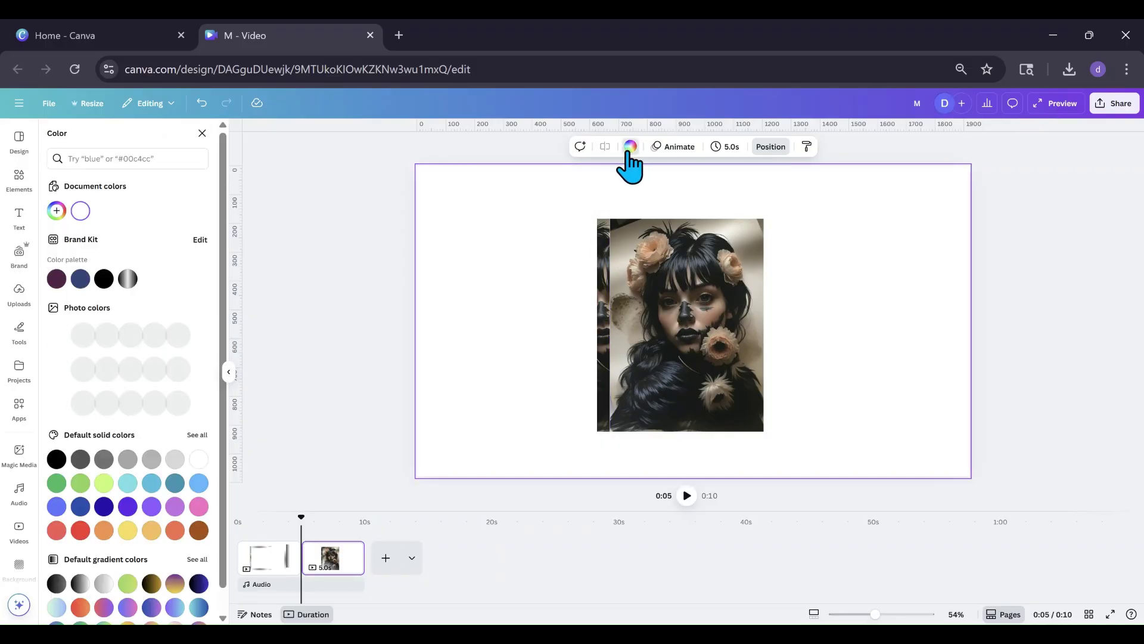
left_click(57, 212)
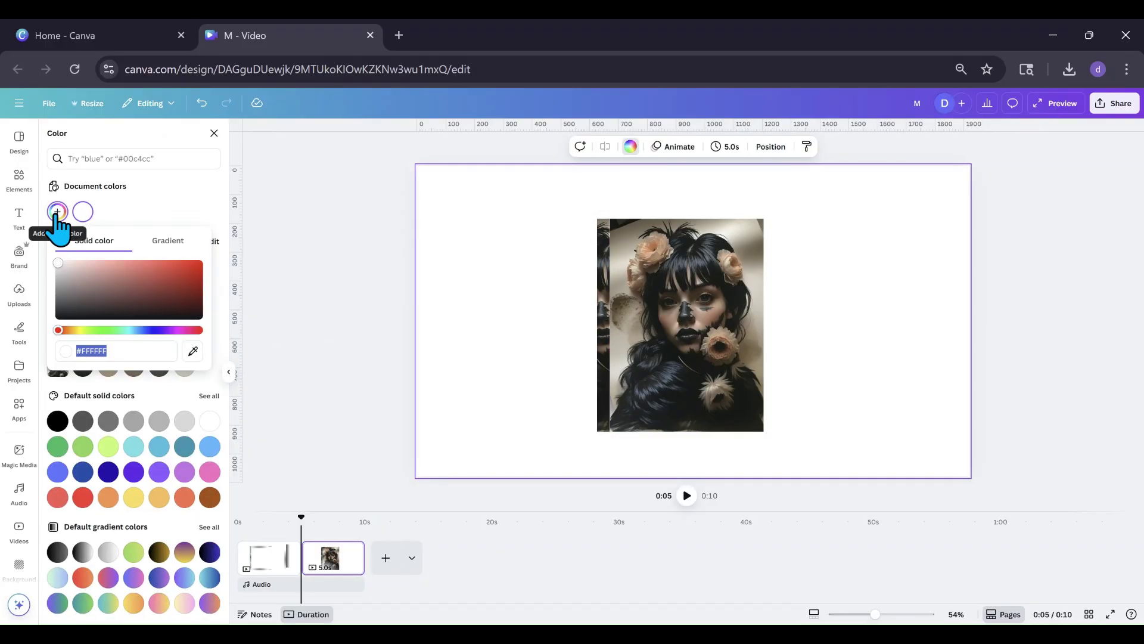
left_click(192, 351)
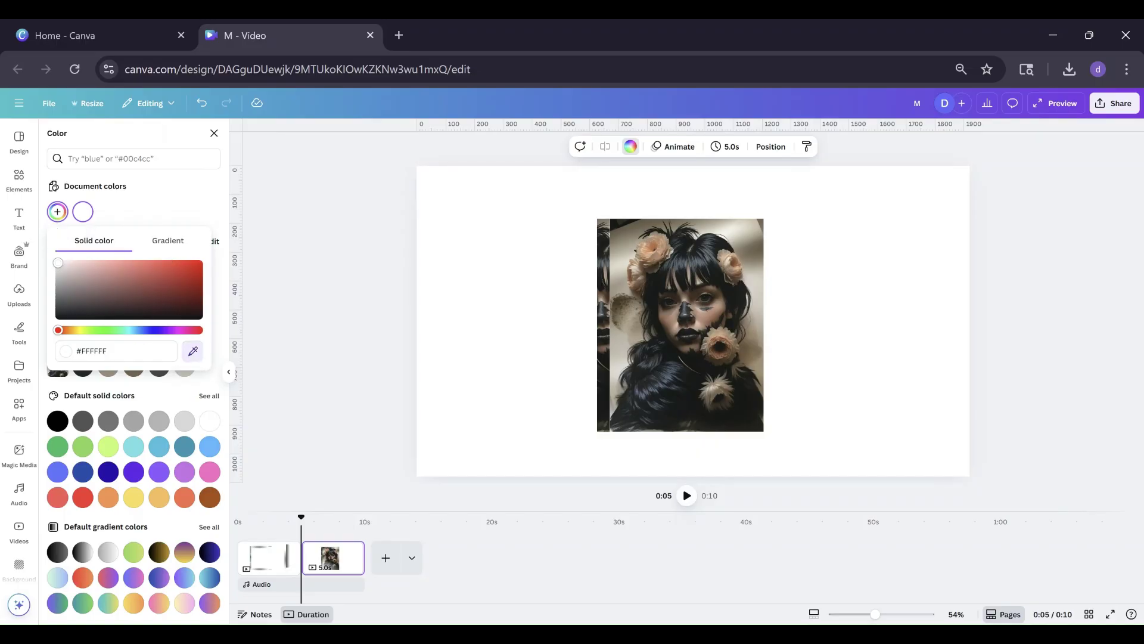
left_click(652, 256)
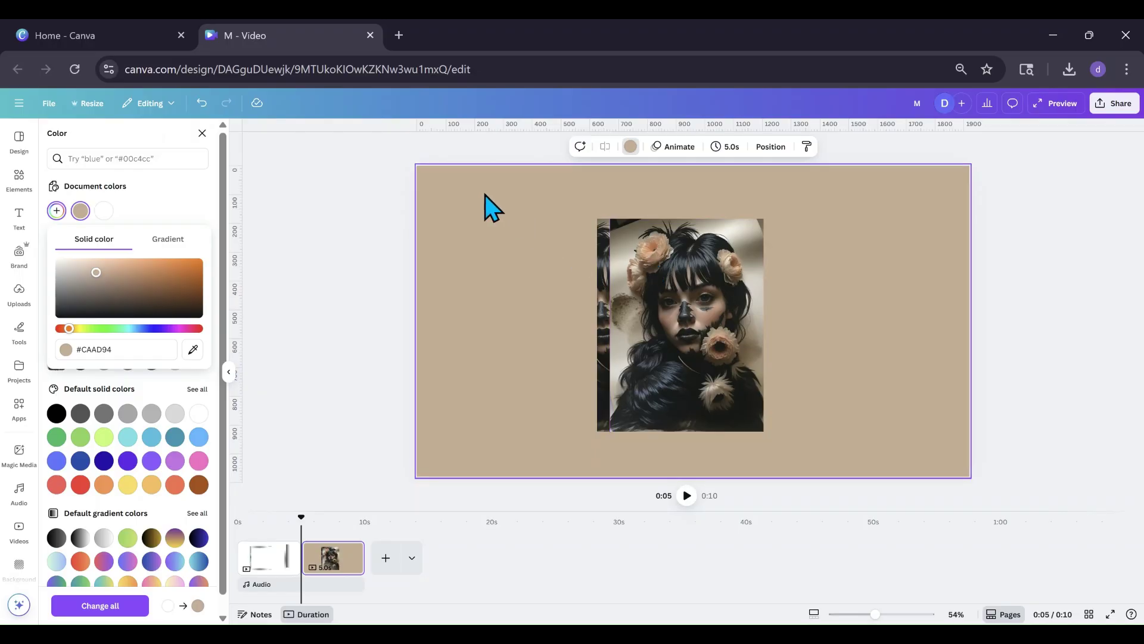
left_click(202, 104)
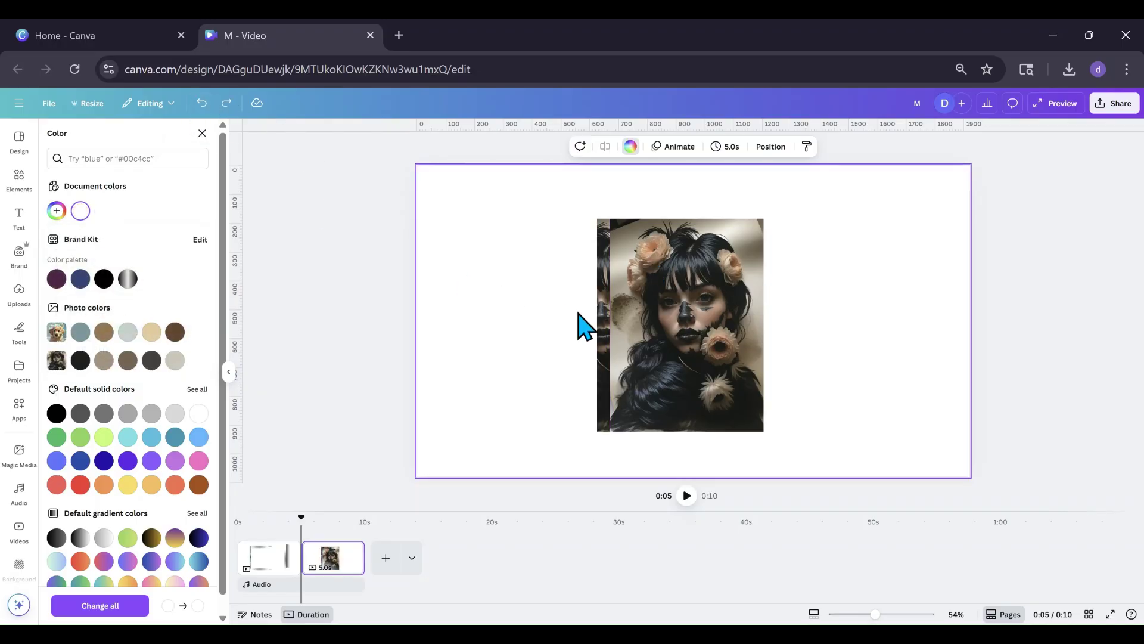
Step: Fill the spine strip with solid peach #E1AF8B sampled from a flower in the portrait
left_click(607, 329)
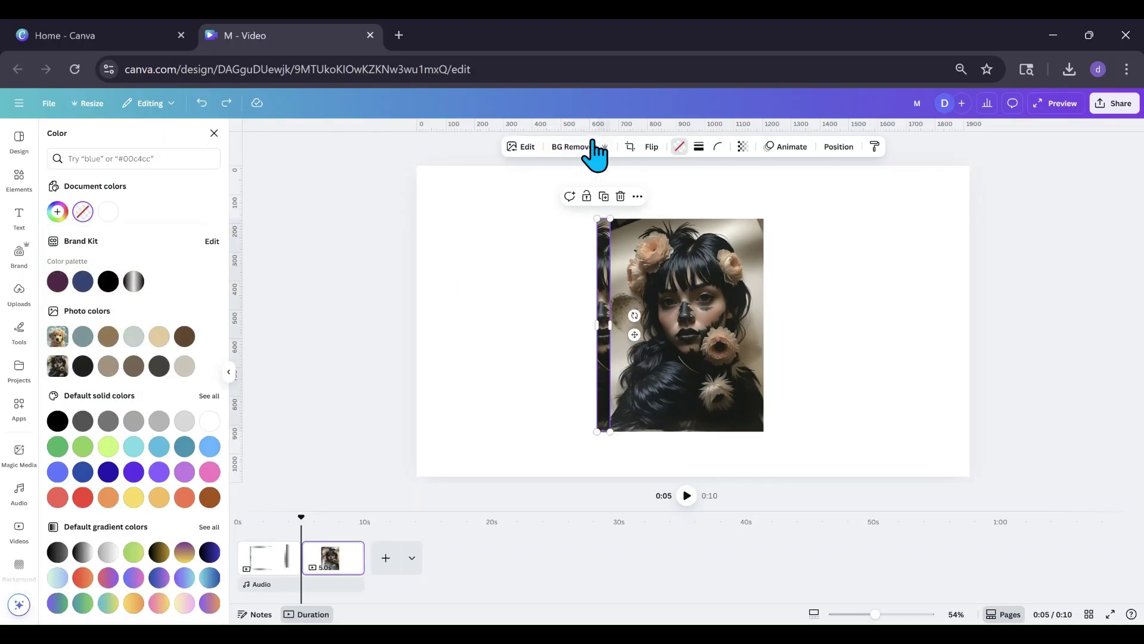
left_click(678, 148)
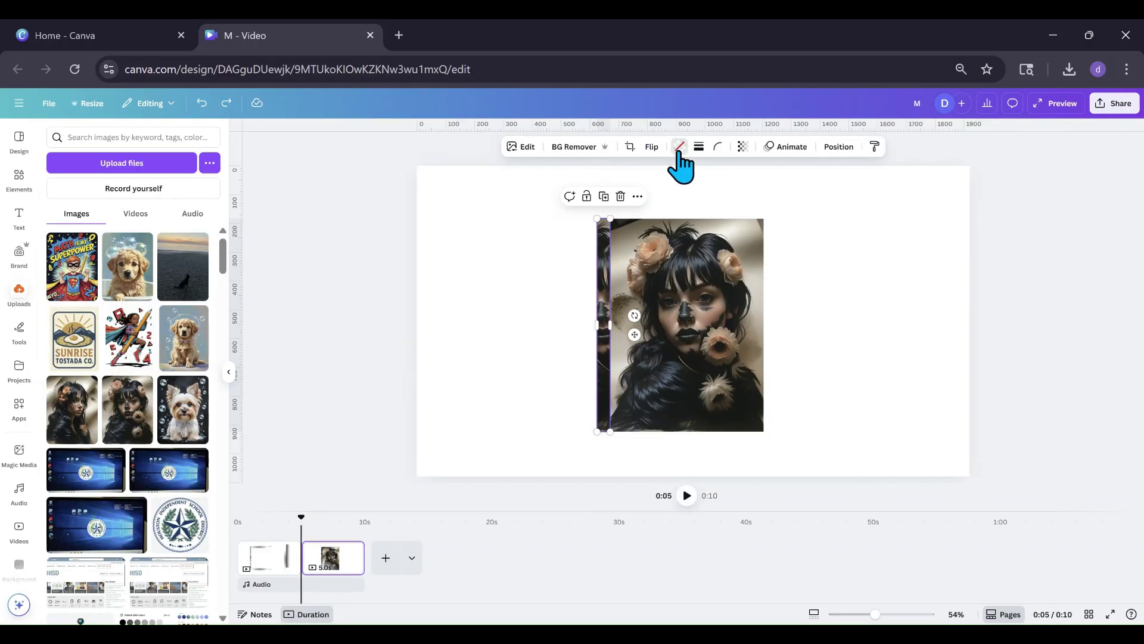
left_click(680, 148)
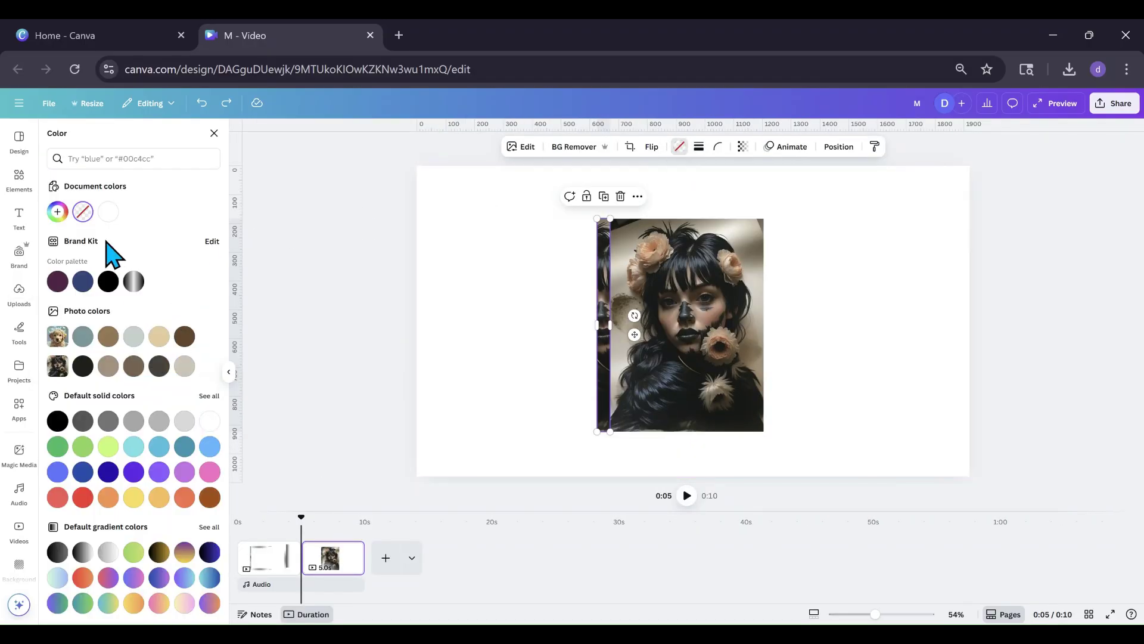
left_click(57, 212)
left_click(193, 352)
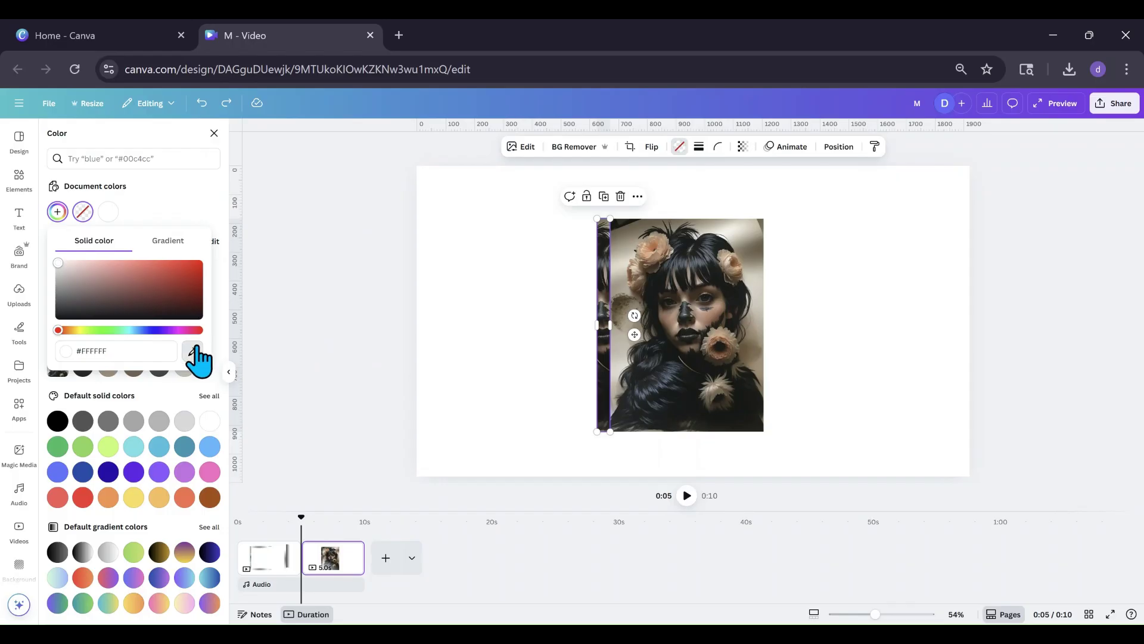
left_click(651, 254)
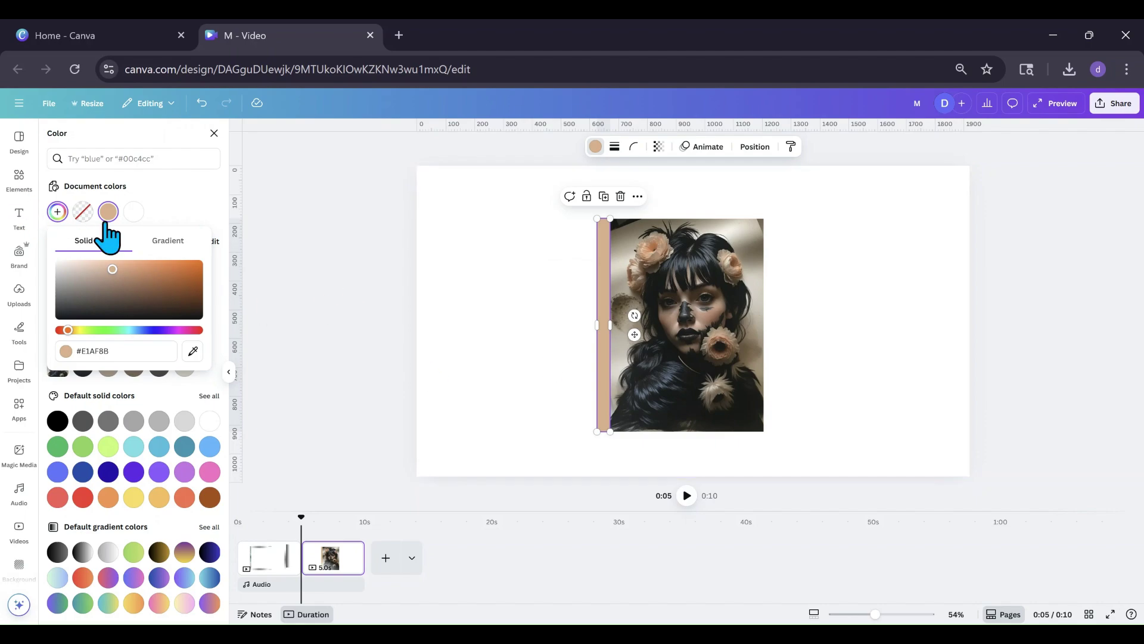
Step: Turn the spine's fill into a gradient with dark brown #5A4437 as its second color, and slightly trim the spine's outer edge
left_click(174, 246)
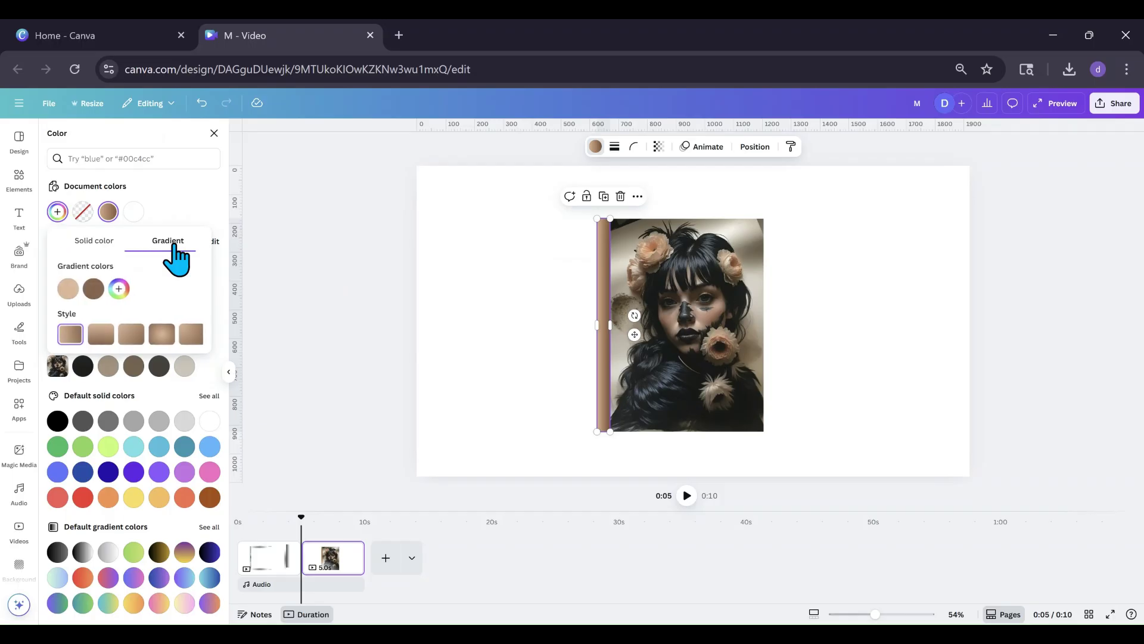
left_click(91, 290)
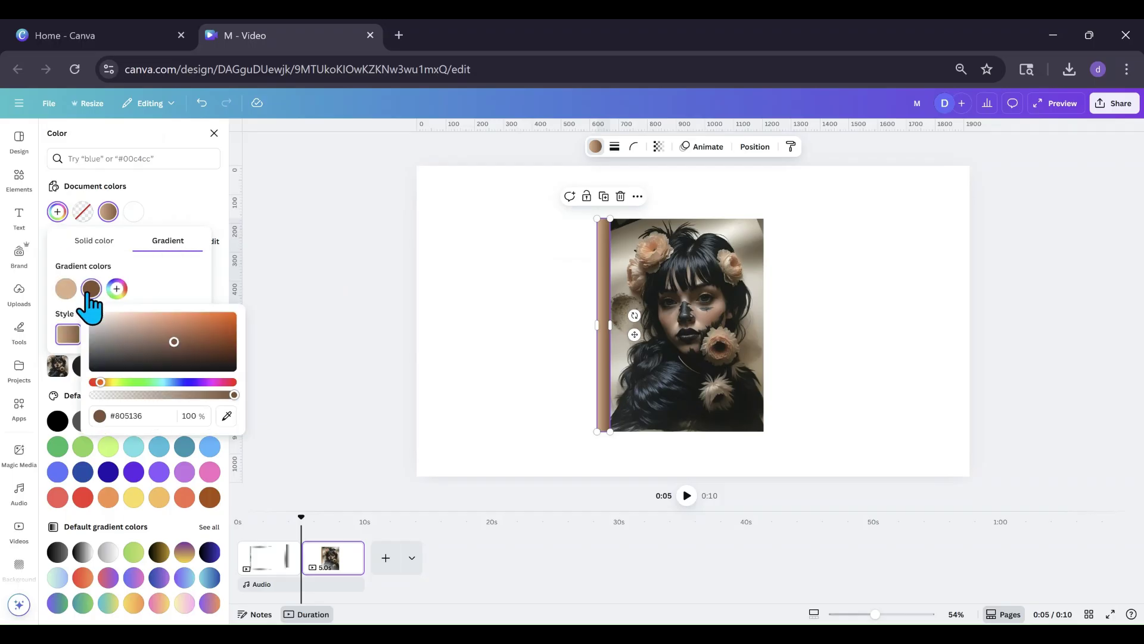
left_click_drag(174, 341, 157, 345)
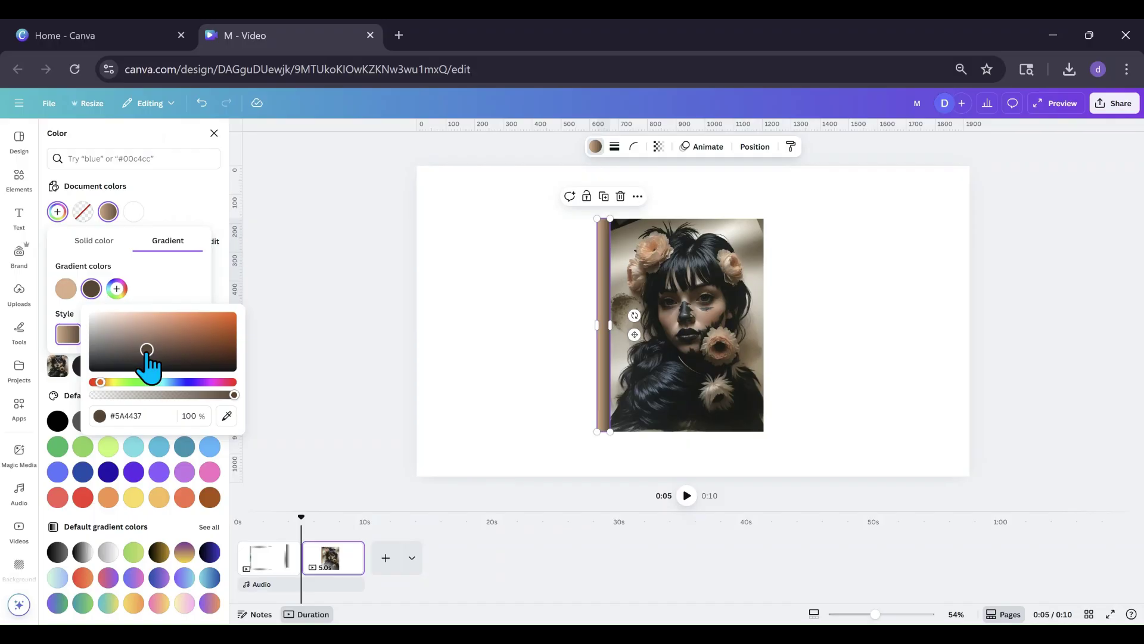
left_click(512, 309)
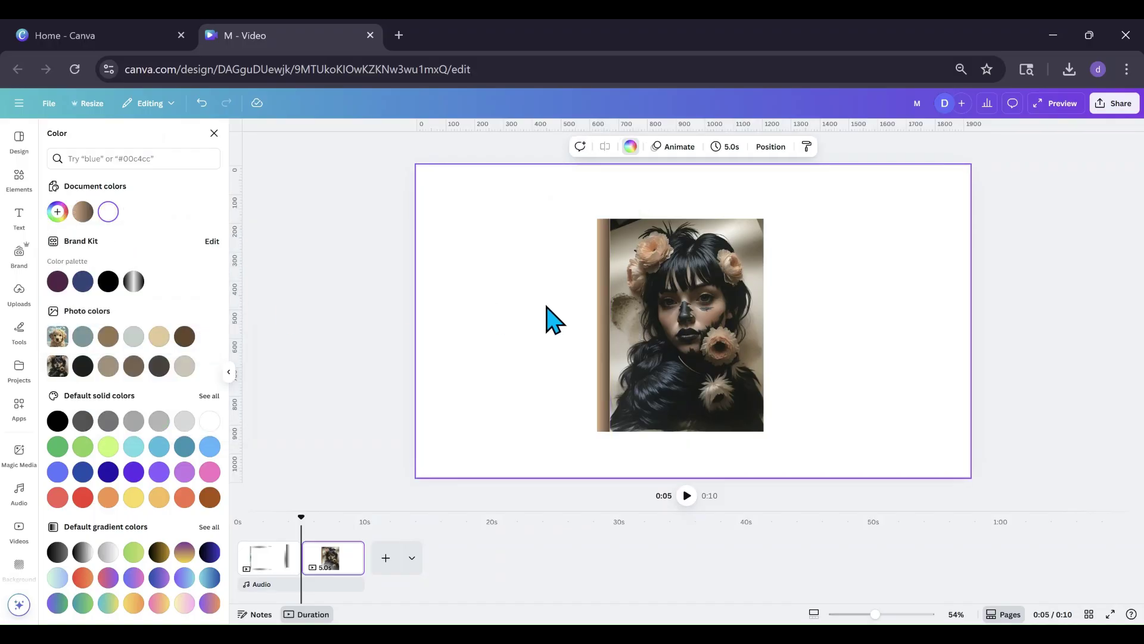
left_click(600, 322)
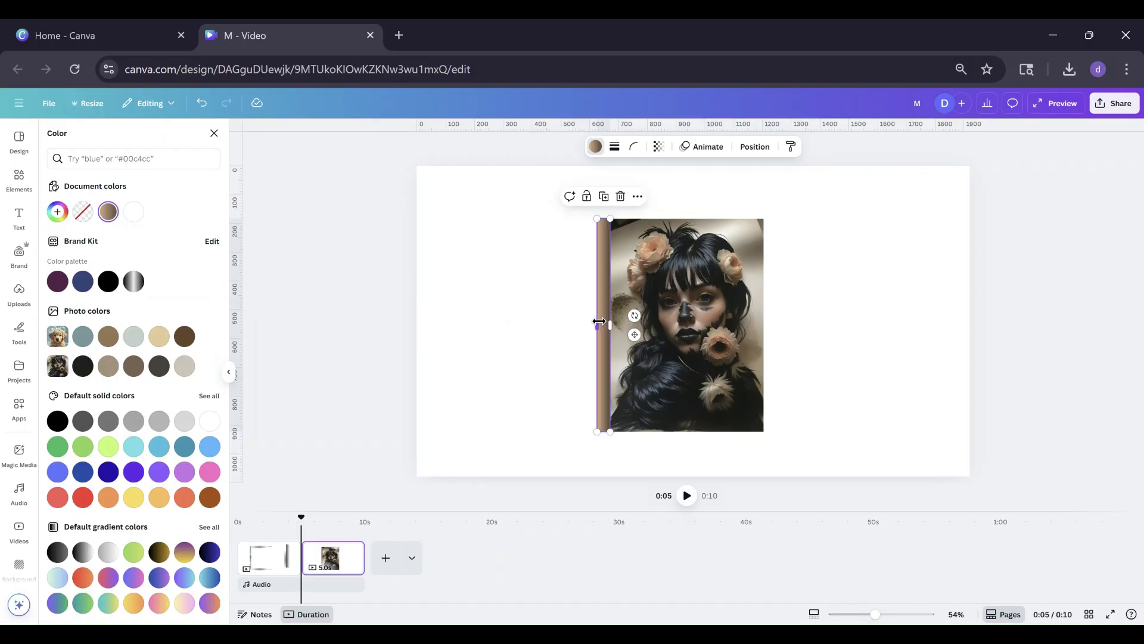
left_click_drag(599, 321, 599, 321)
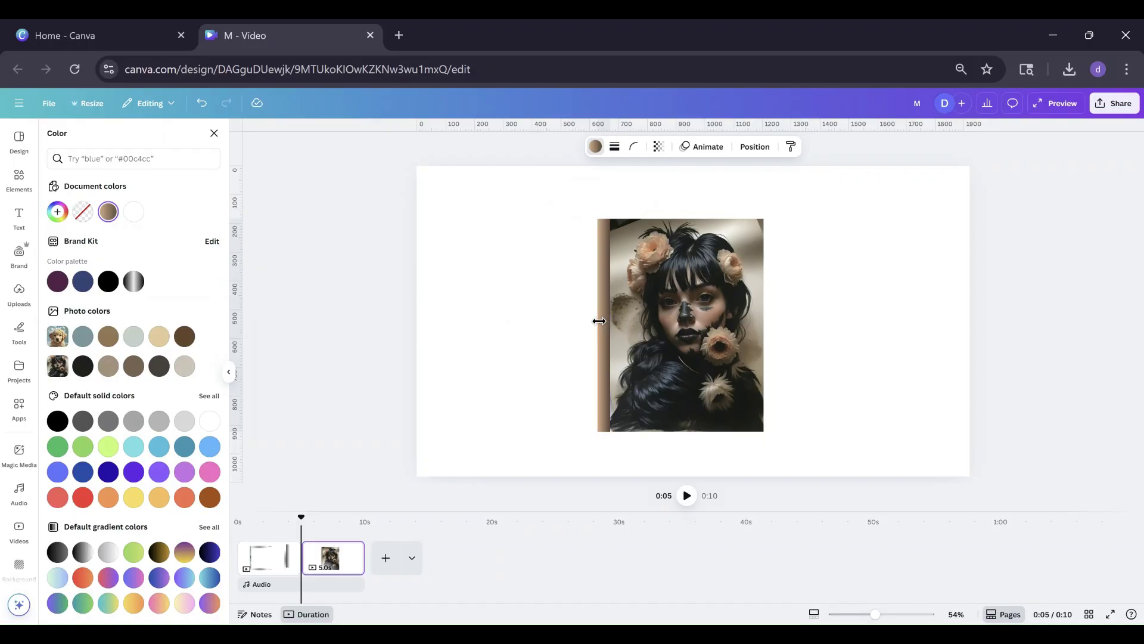
left_click(524, 365)
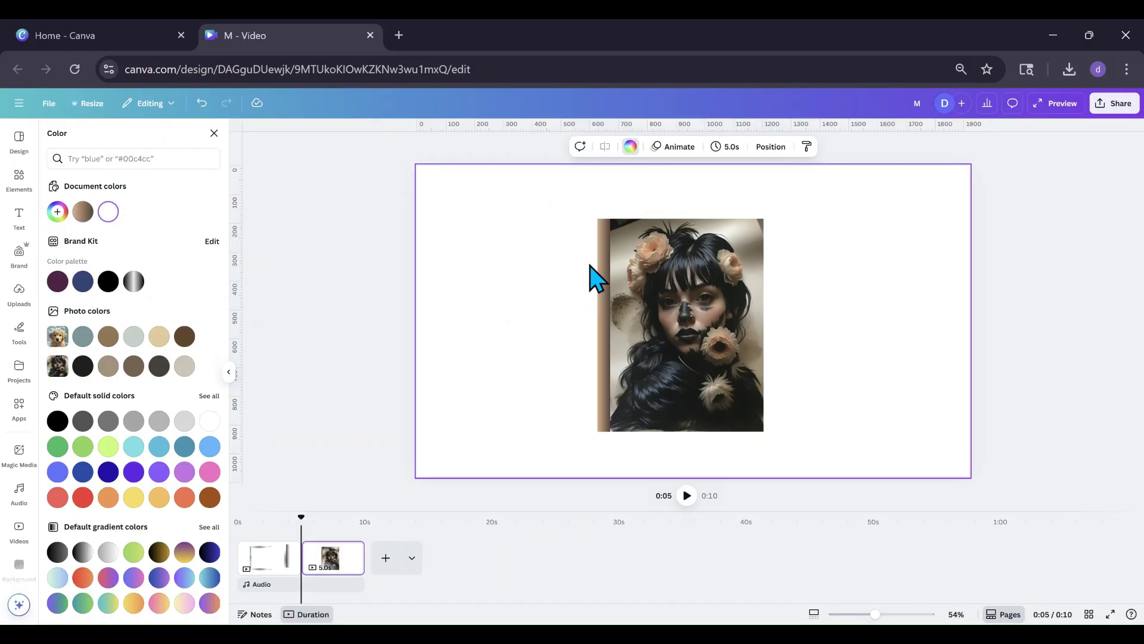
Step: Add a body text box, rotate it to -90°, shrink it to size 22 and place it on the spine
left_click(19, 224)
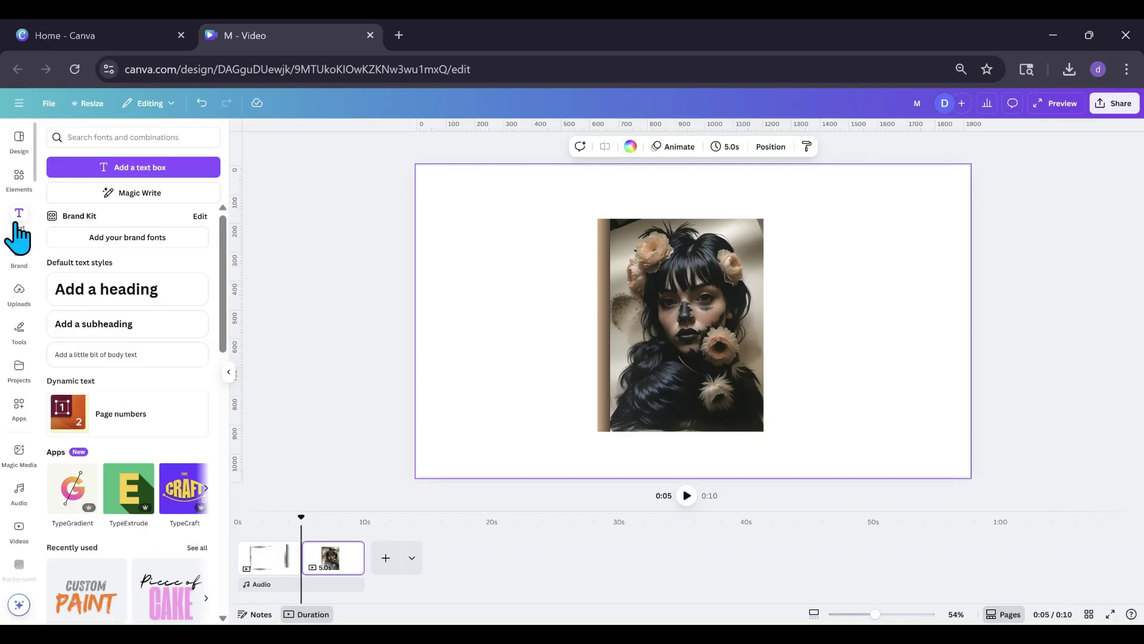
left_click(111, 356)
left_click_drag(683, 352, 752, 330)
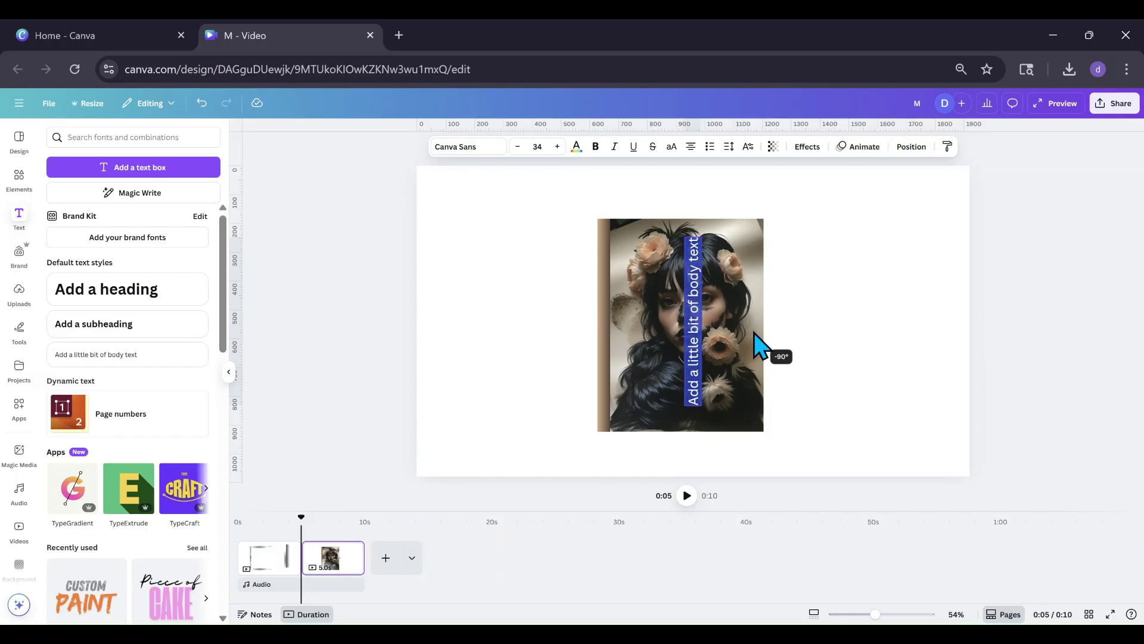
left_click_drag(754, 345, 754, 344)
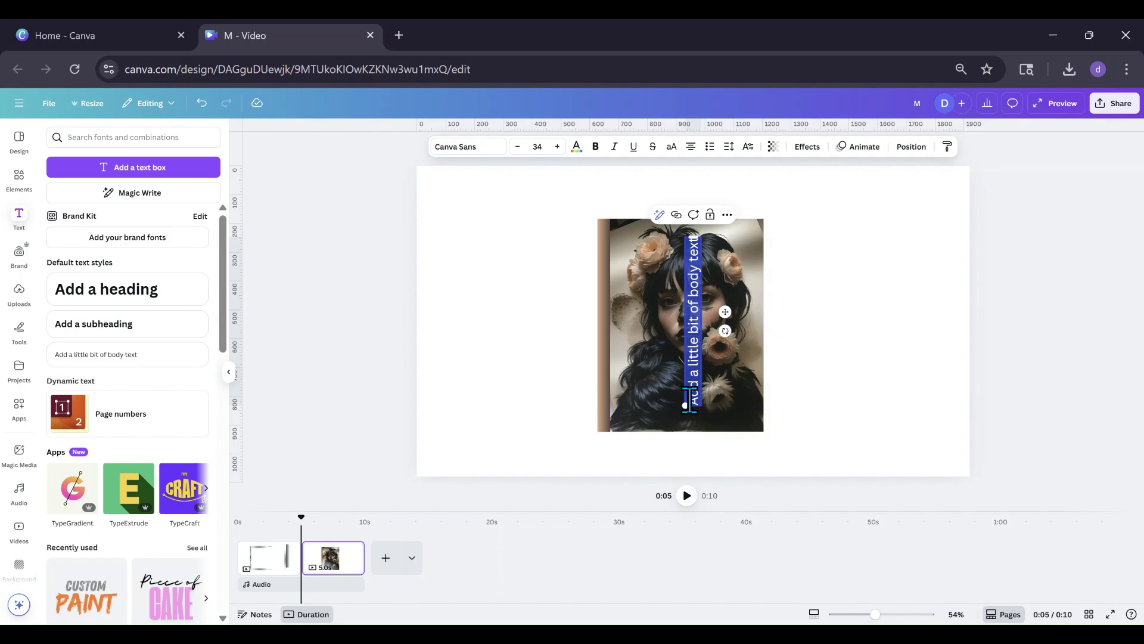
left_click_drag(685, 405, 691, 347)
left_click_drag(725, 282, 637, 323)
left_click(532, 395)
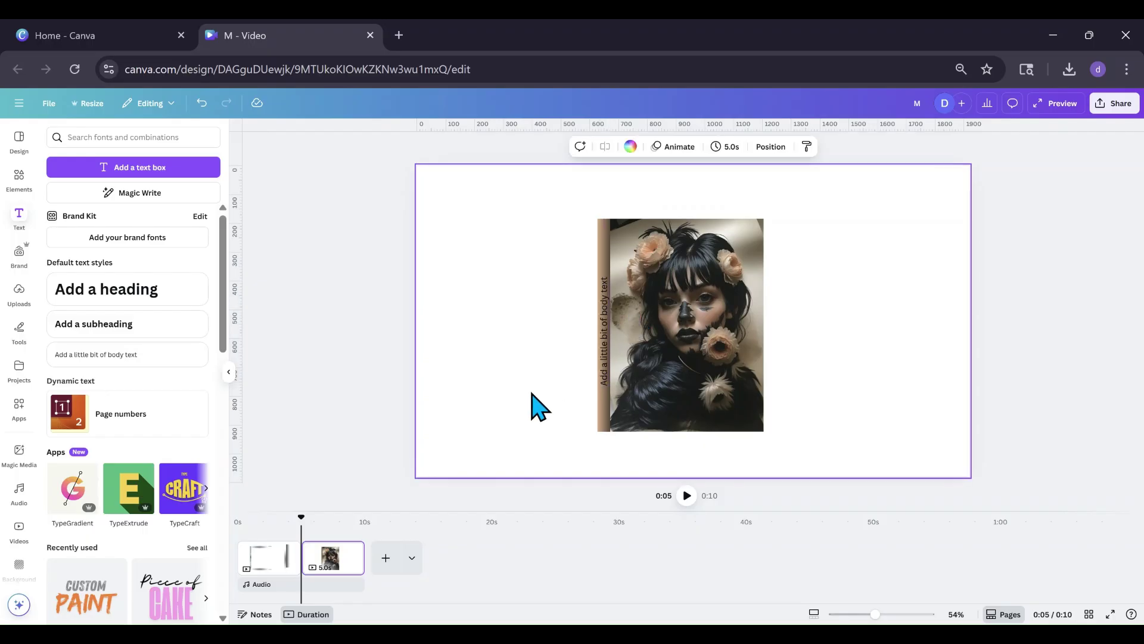
Step: Change the spine text color to white
left_click(604, 362)
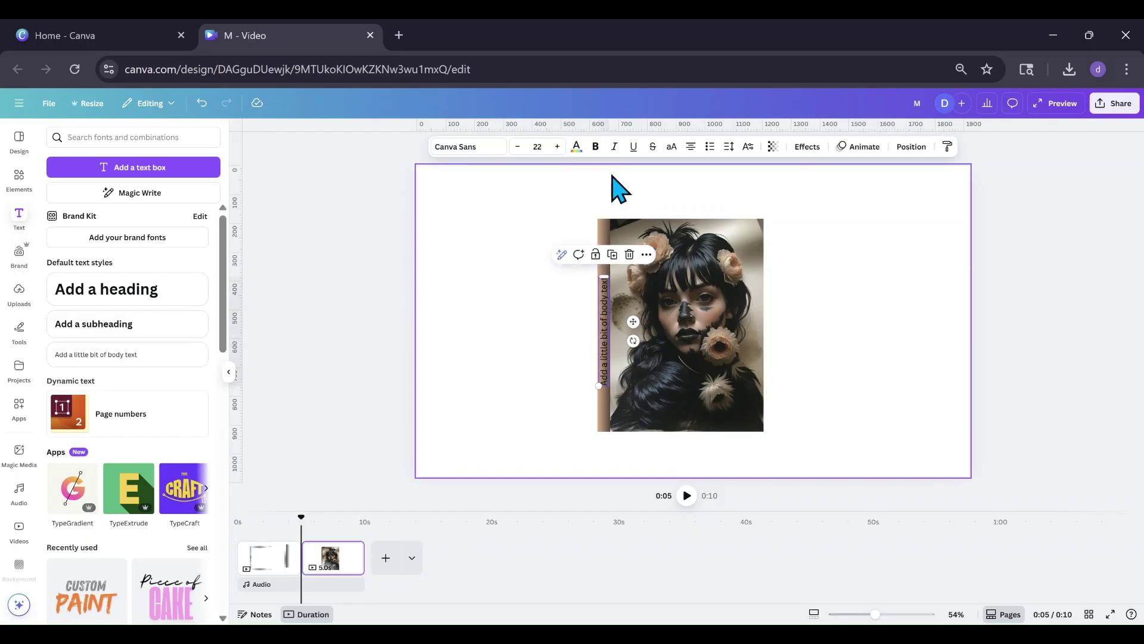
left_click(577, 147)
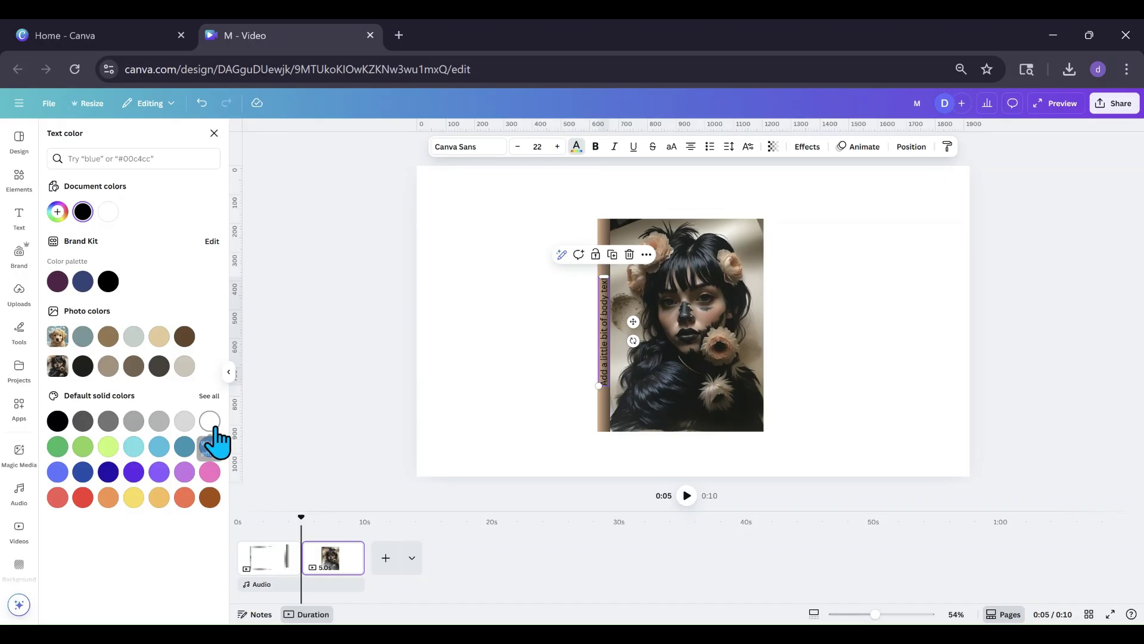
left_click(211, 424)
left_click(439, 401)
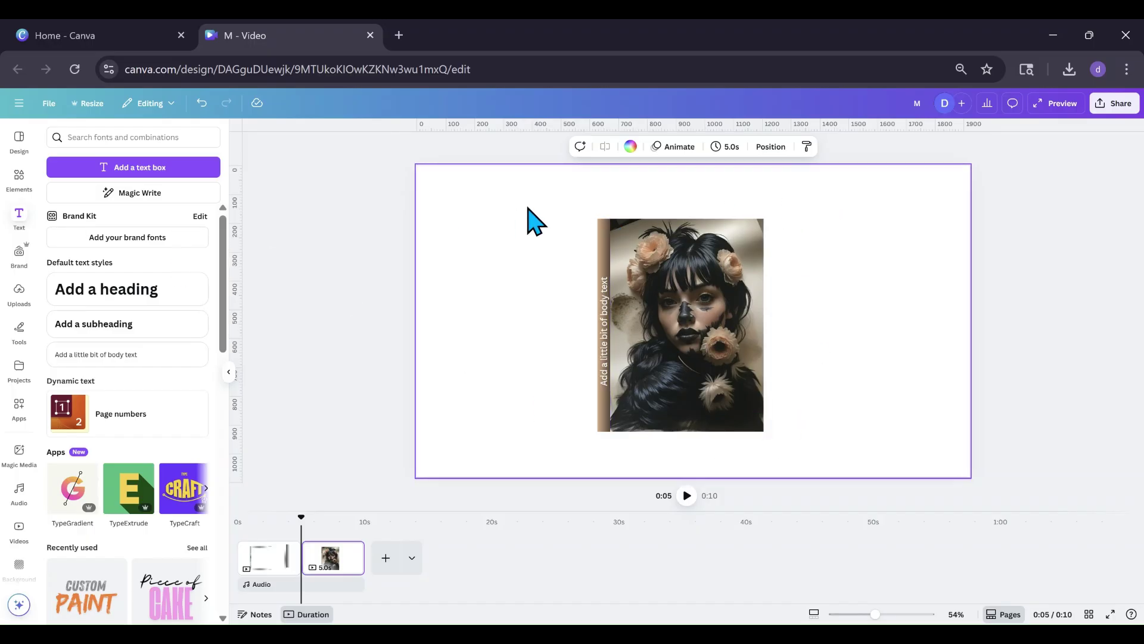
Step: Open the image editing options for the portrait cover
left_click(672, 227)
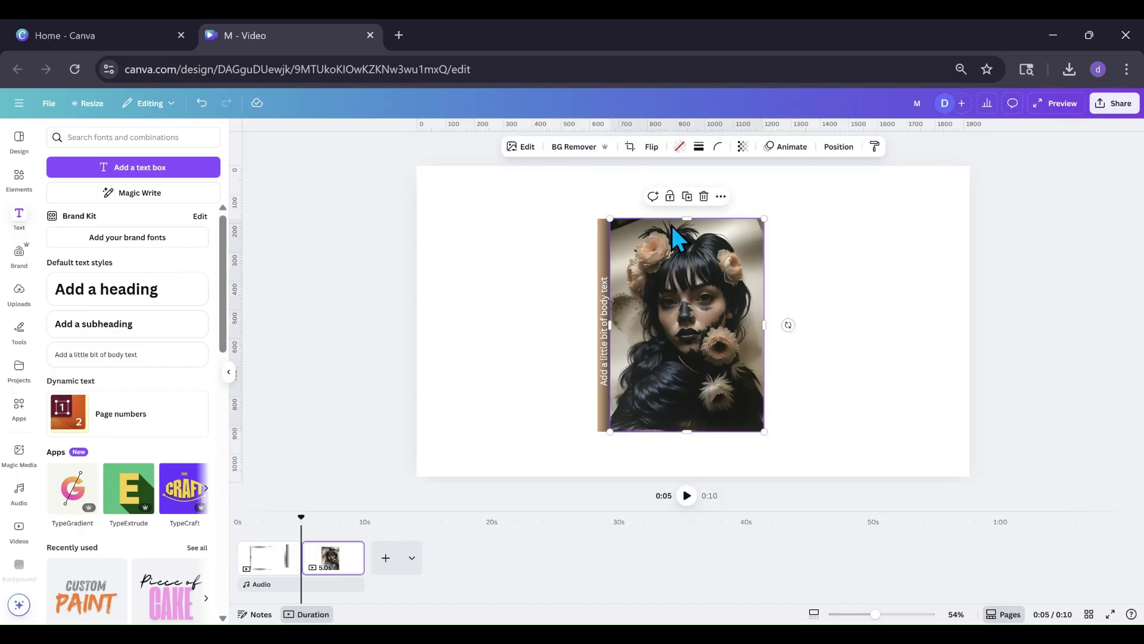
left_click(523, 148)
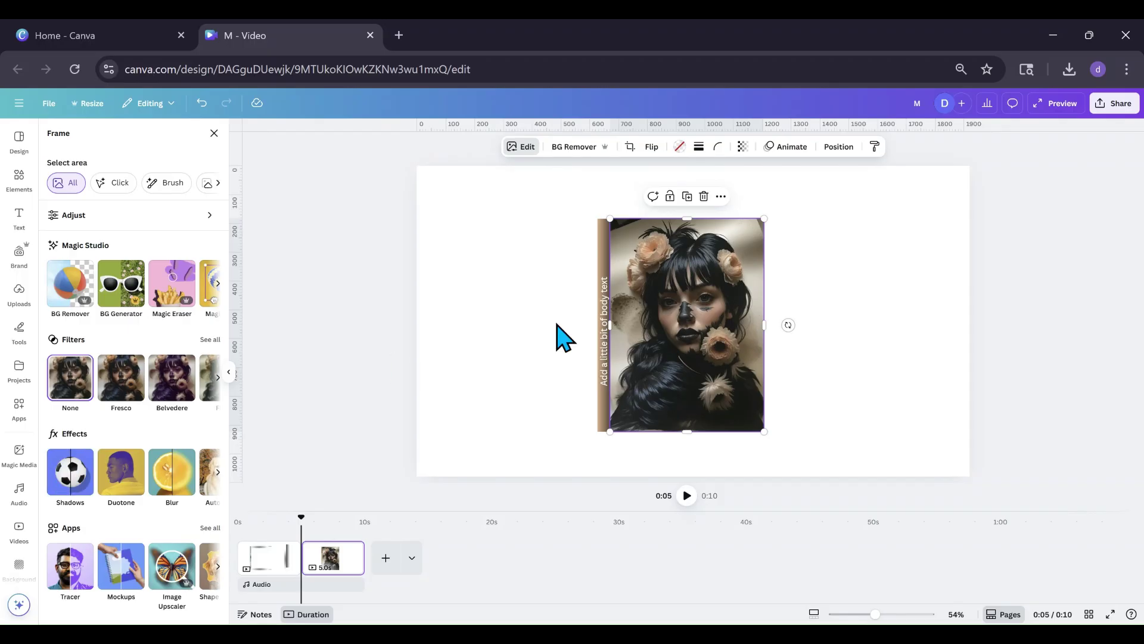
Step: Download only the current page, Page 2, as a PNG
left_click(49, 104)
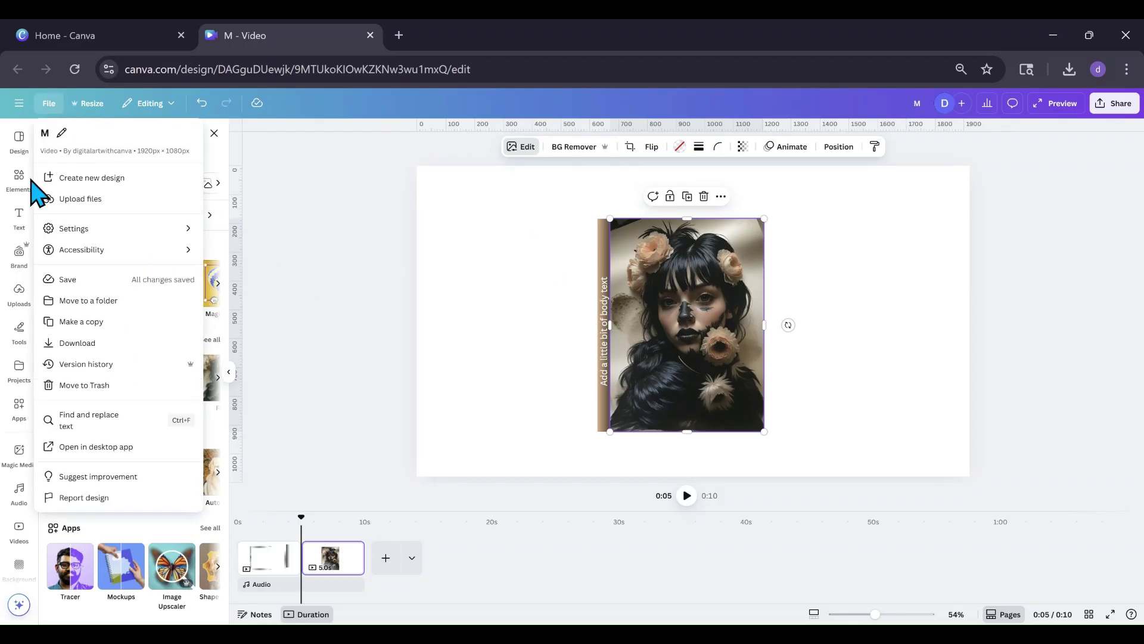
left_click(69, 351)
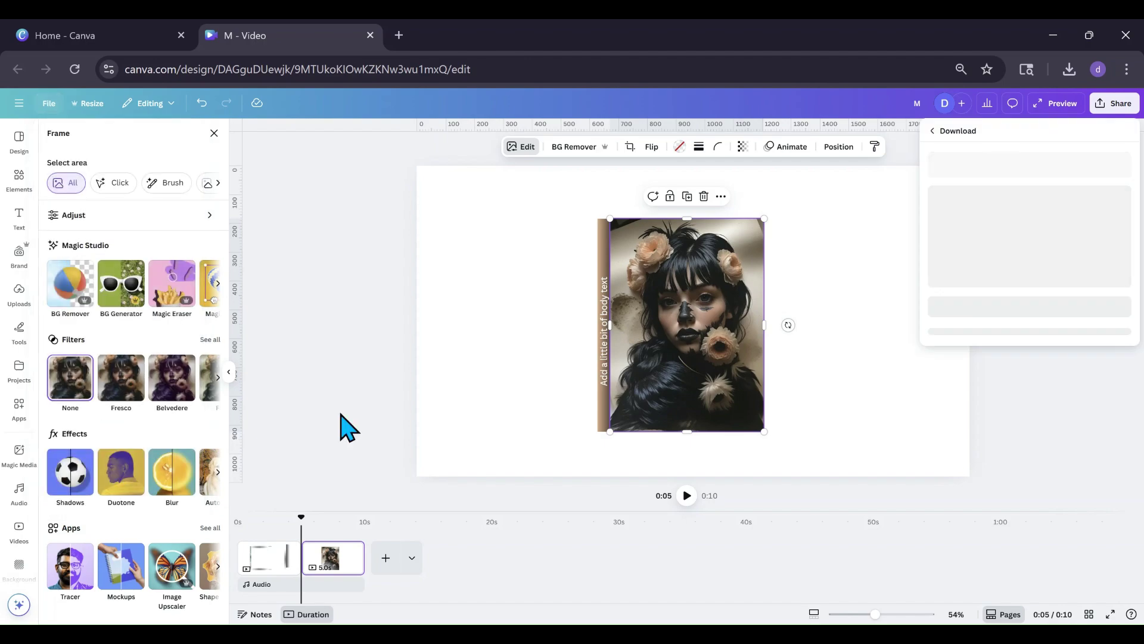
left_click(1118, 184)
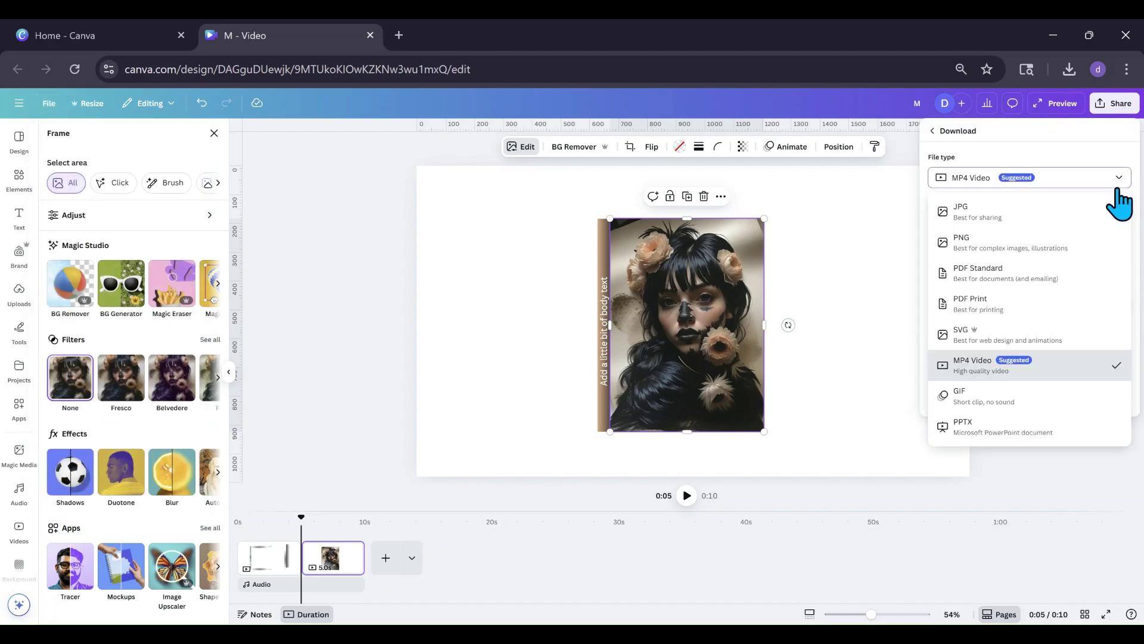
left_click(1008, 244)
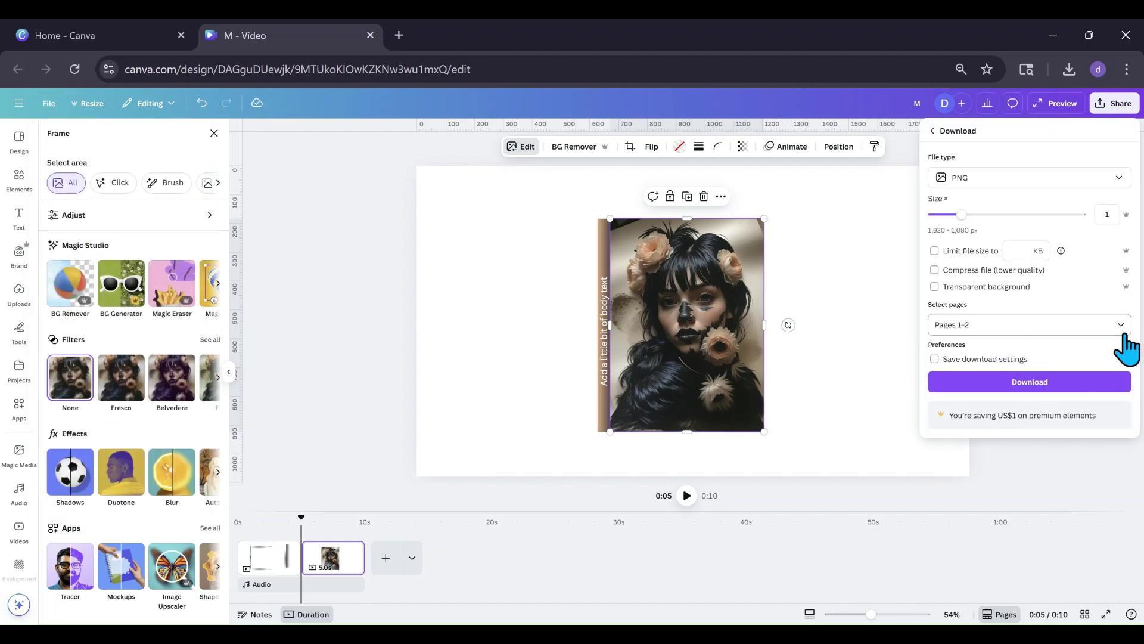
left_click(1119, 327)
left_click(953, 374)
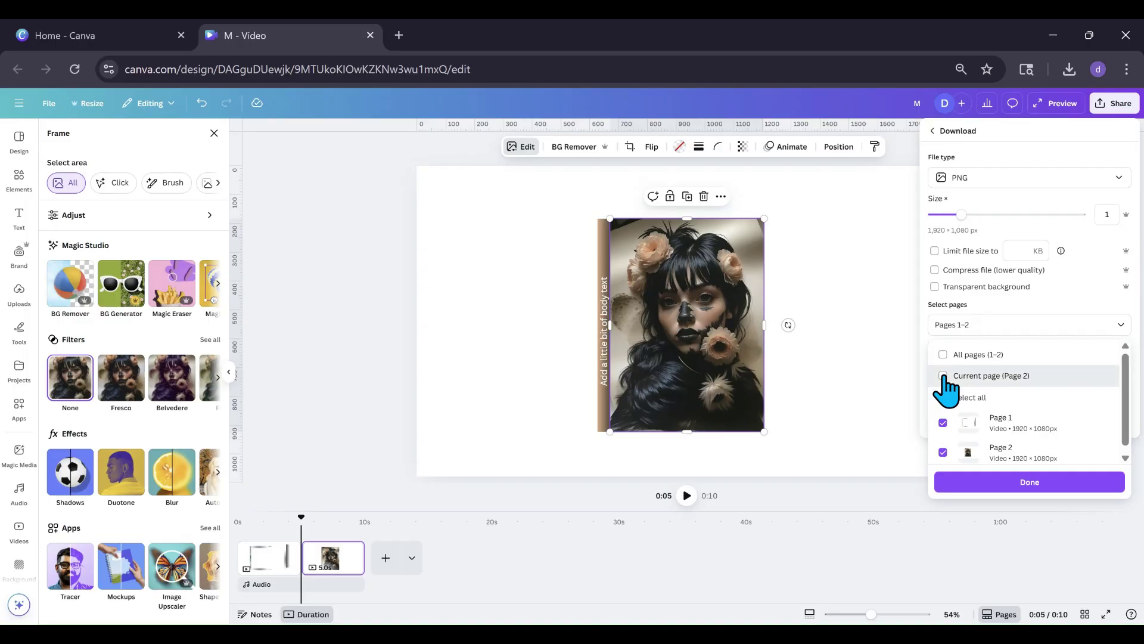
left_click(996, 484)
left_click(1015, 381)
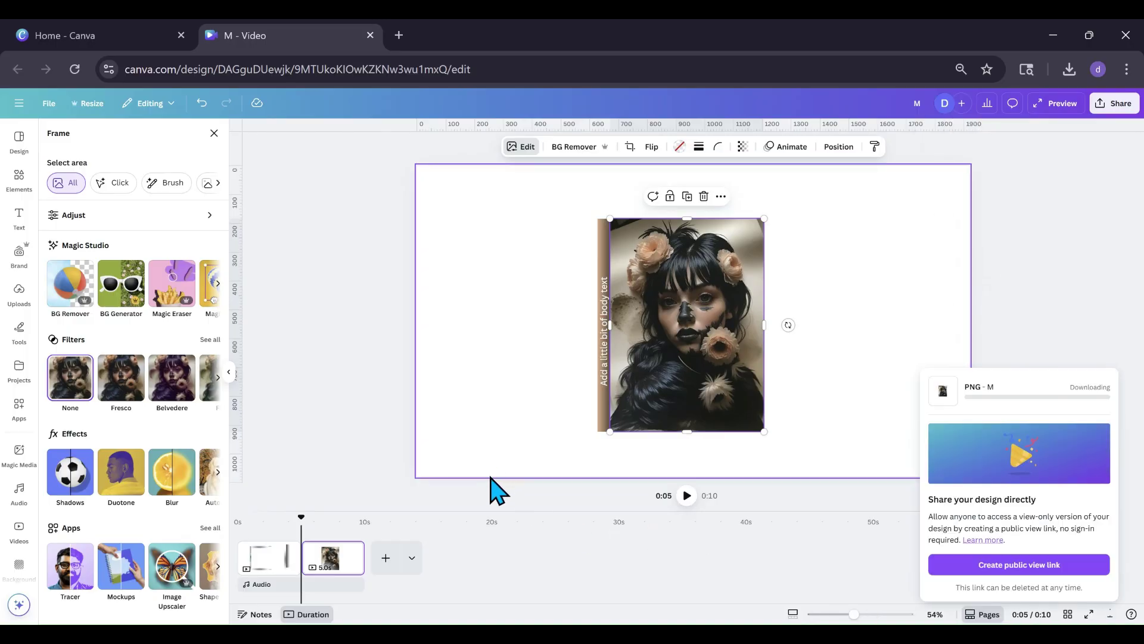
Step: Select the cover, spine and spine text together, scale them down and move the book to the left half of the page
left_click_drag(515, 210, 813, 455)
left_click_drag(764, 219, 716, 276)
left_click_drag(682, 340, 547, 324)
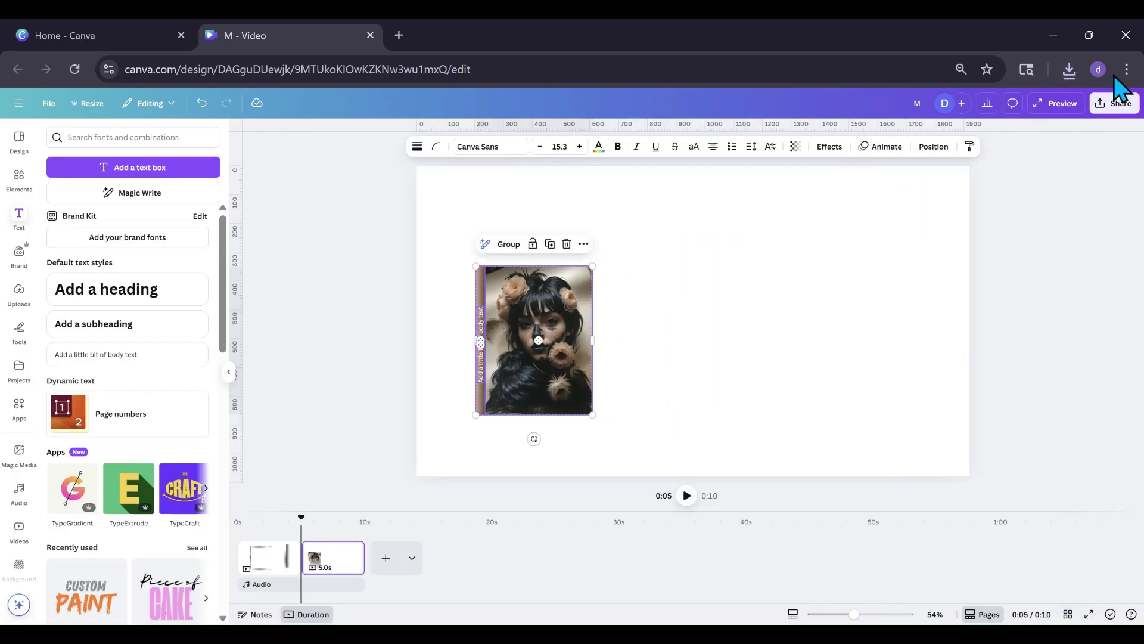
Step: Place the downloaded PNG of the book onto the page and remove its background
left_click_drag(948, 158, 746, 370)
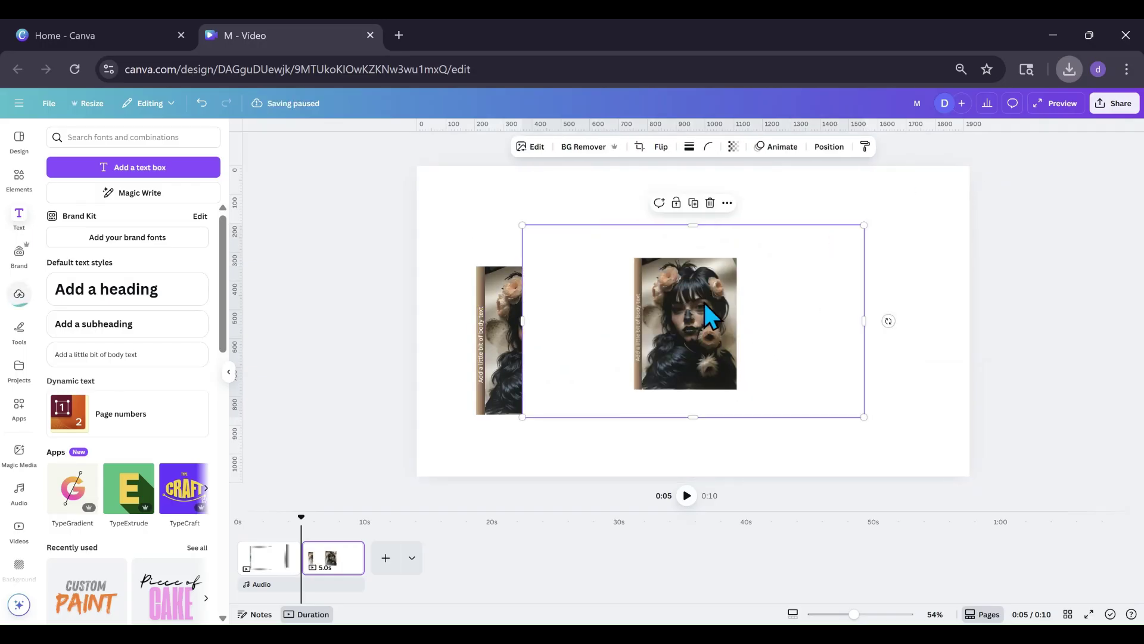
left_click(372, 204)
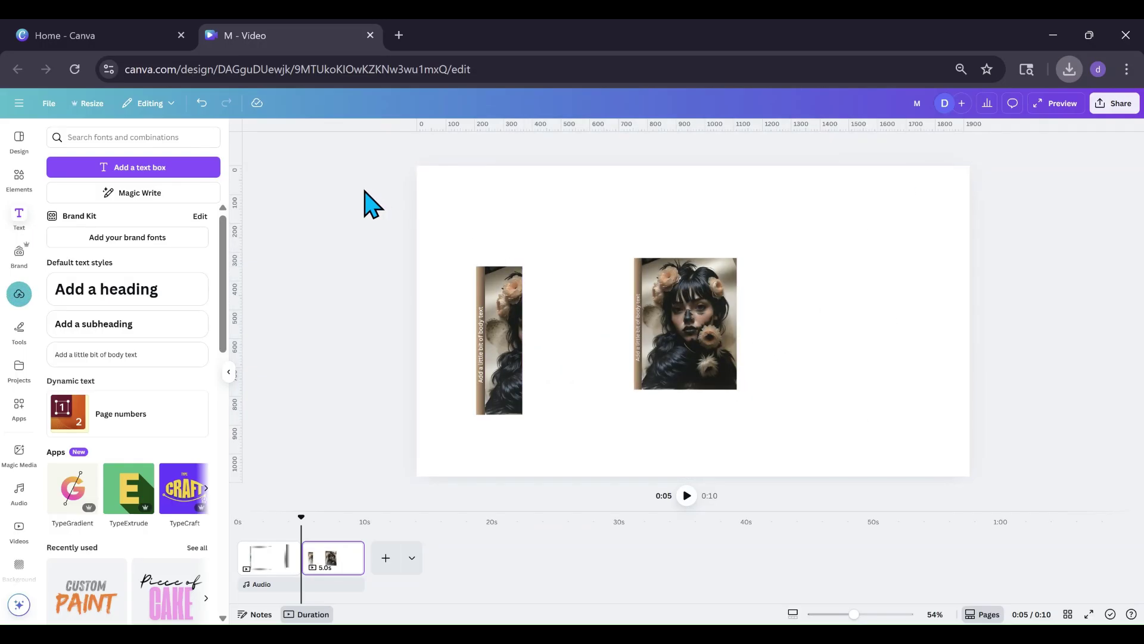
left_click(630, 280)
left_click(572, 147)
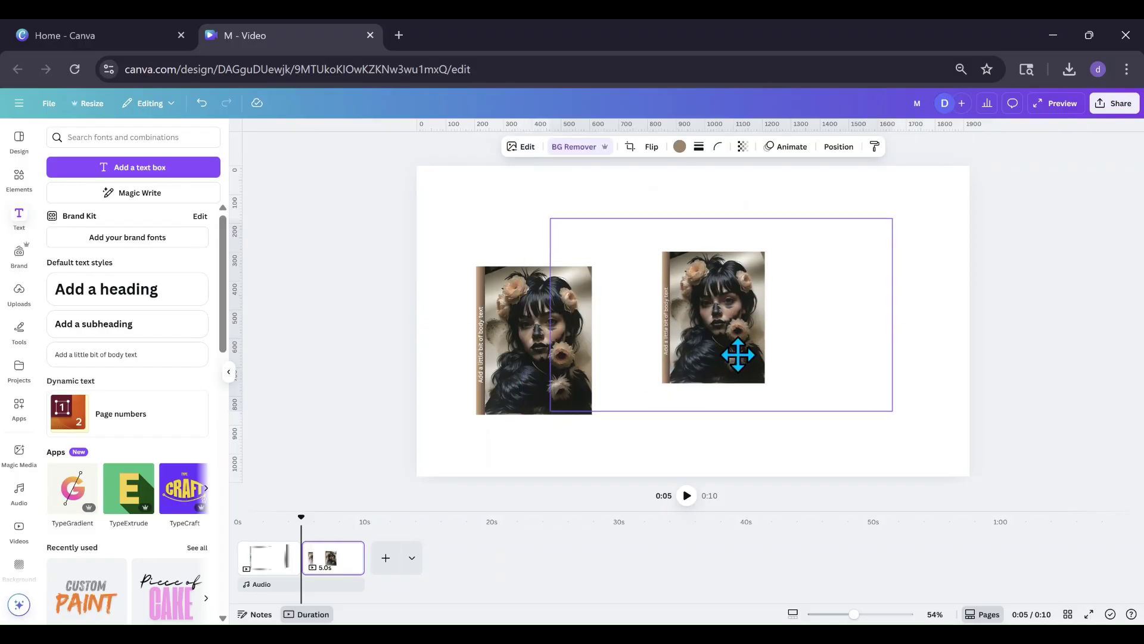
Step: Apply a Drop shadow effect to the background-free book image
left_click(520, 147)
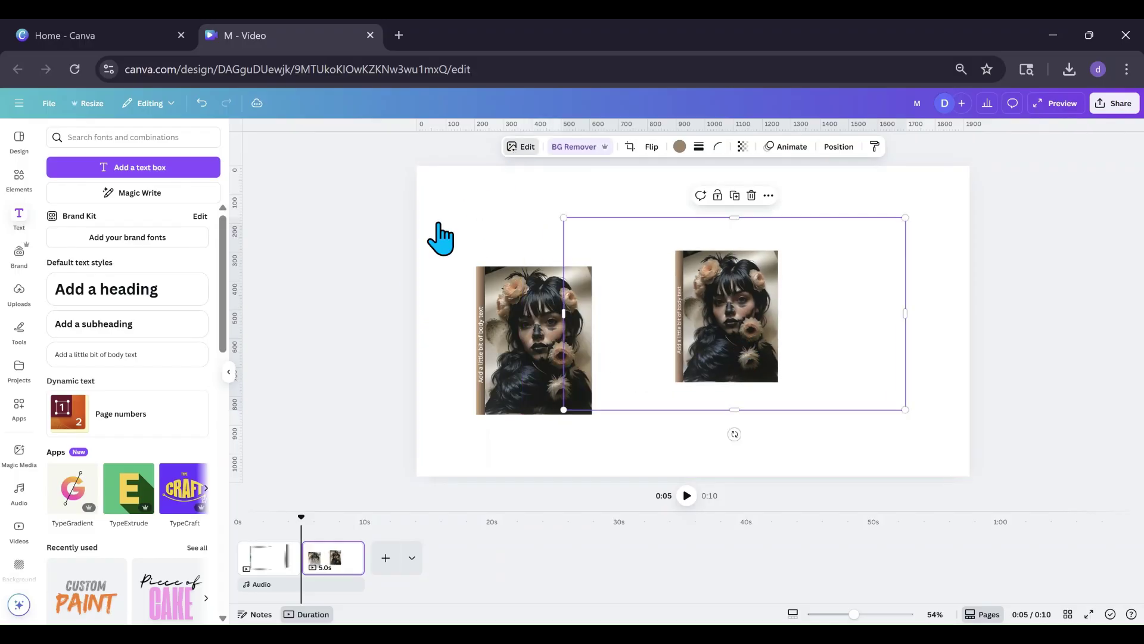
left_click(80, 485)
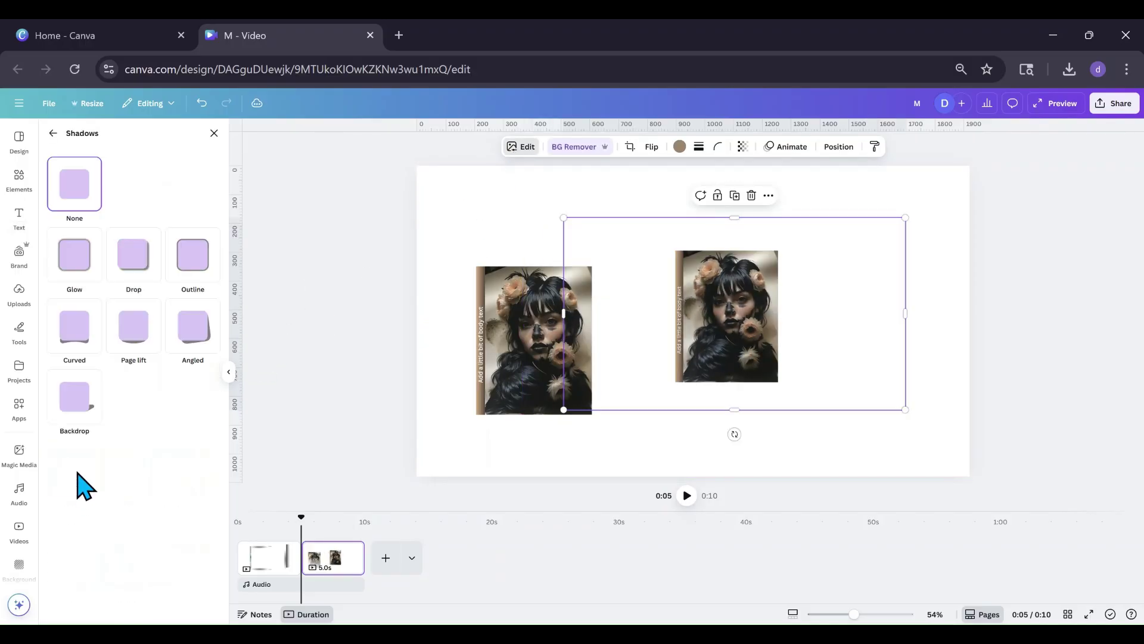
left_click(143, 274)
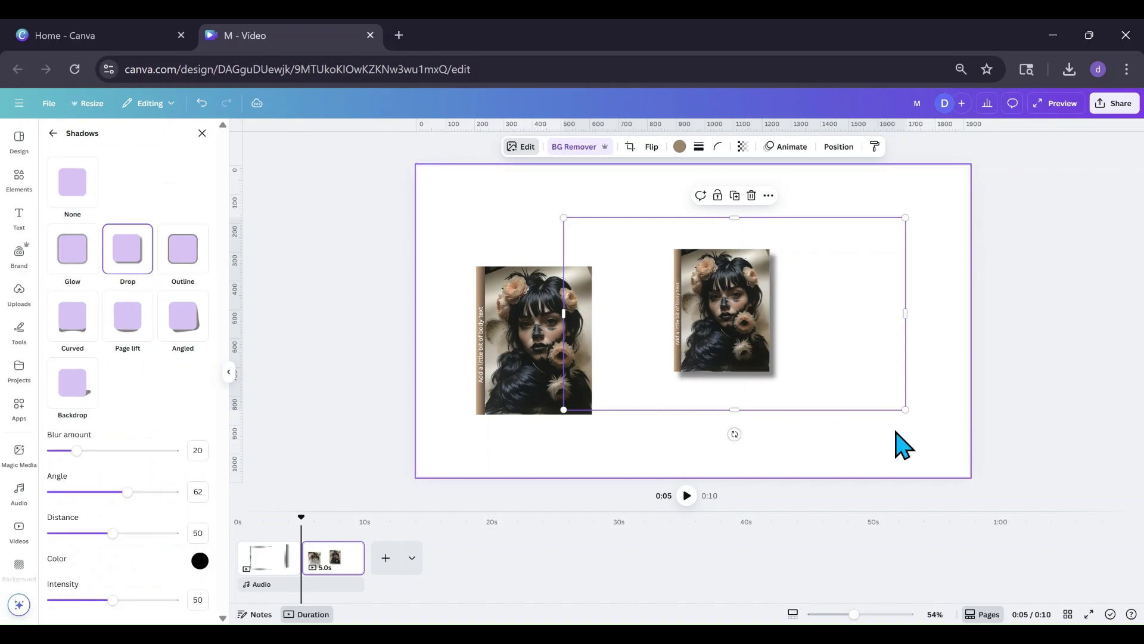
Step: Trim the empty side margins of the shadowed book image, enlarge it and place it beside the original book
left_click_drag(905, 408, 834, 371)
left_click_drag(695, 346, 761, 375)
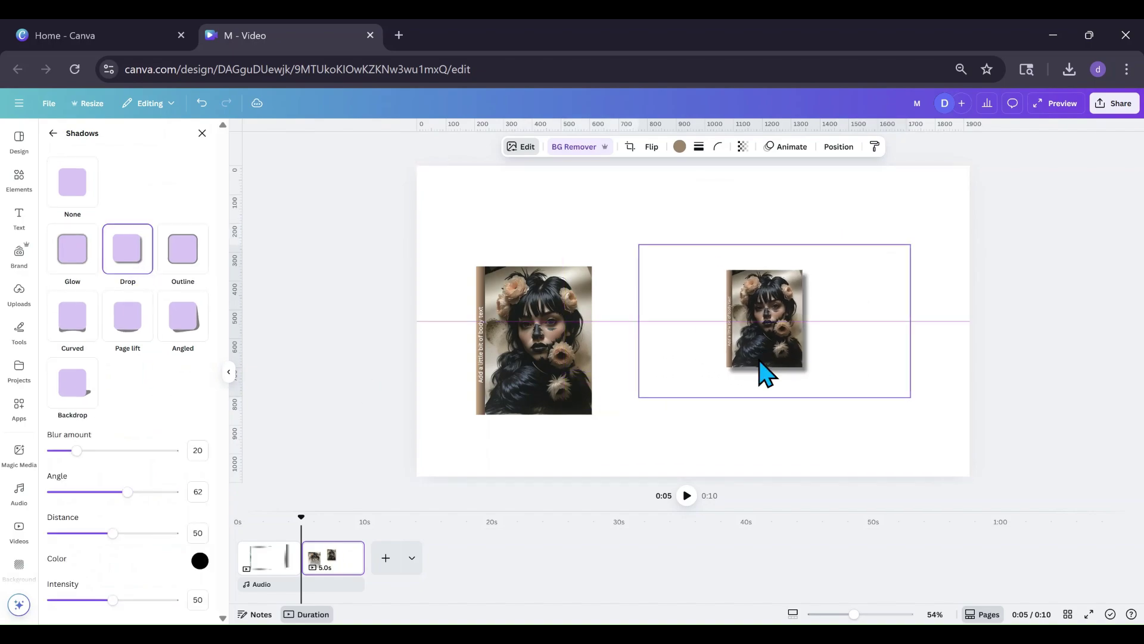
left_click_drag(640, 244, 643, 248)
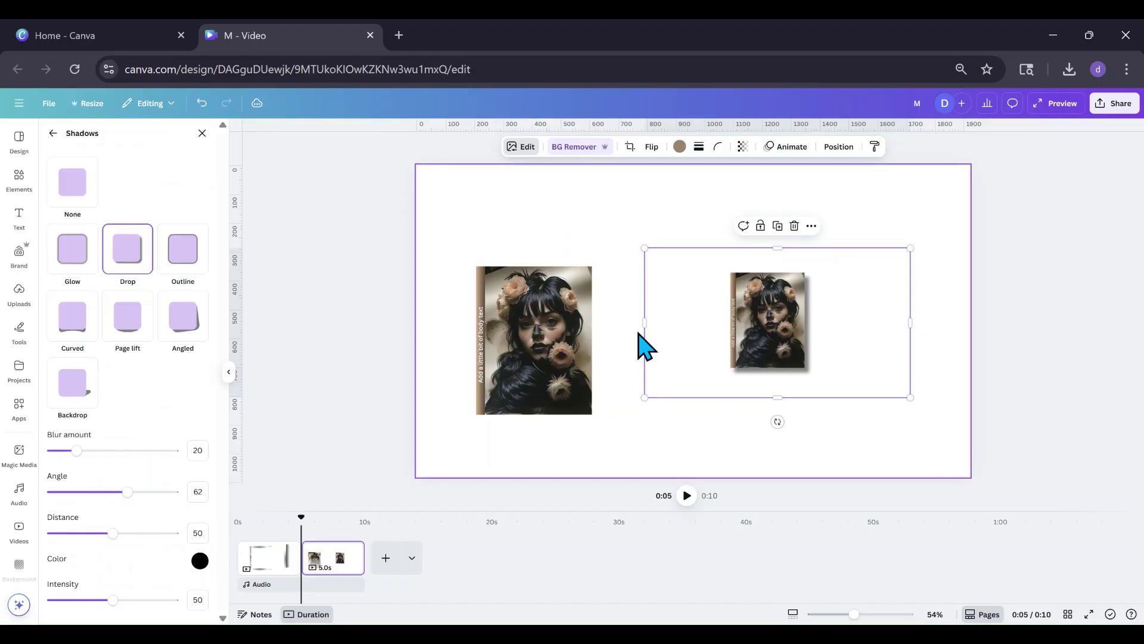
left_click_drag(640, 322, 705, 326)
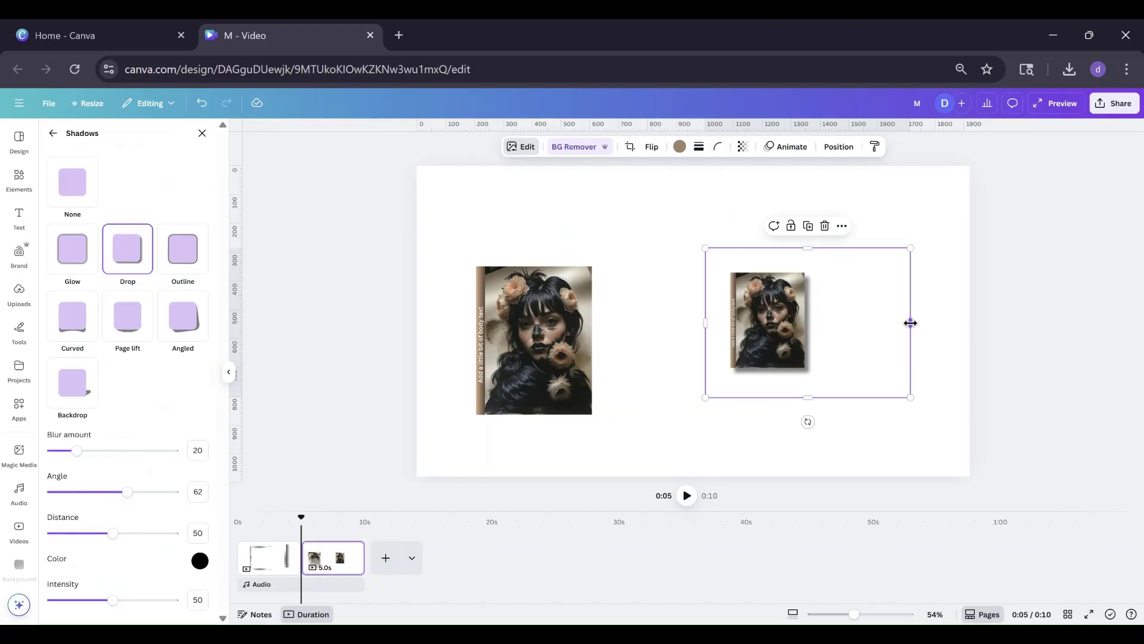
left_click_drag(910, 322, 823, 322)
left_click_drag(825, 248, 965, 176)
left_click_drag(882, 289, 767, 365)
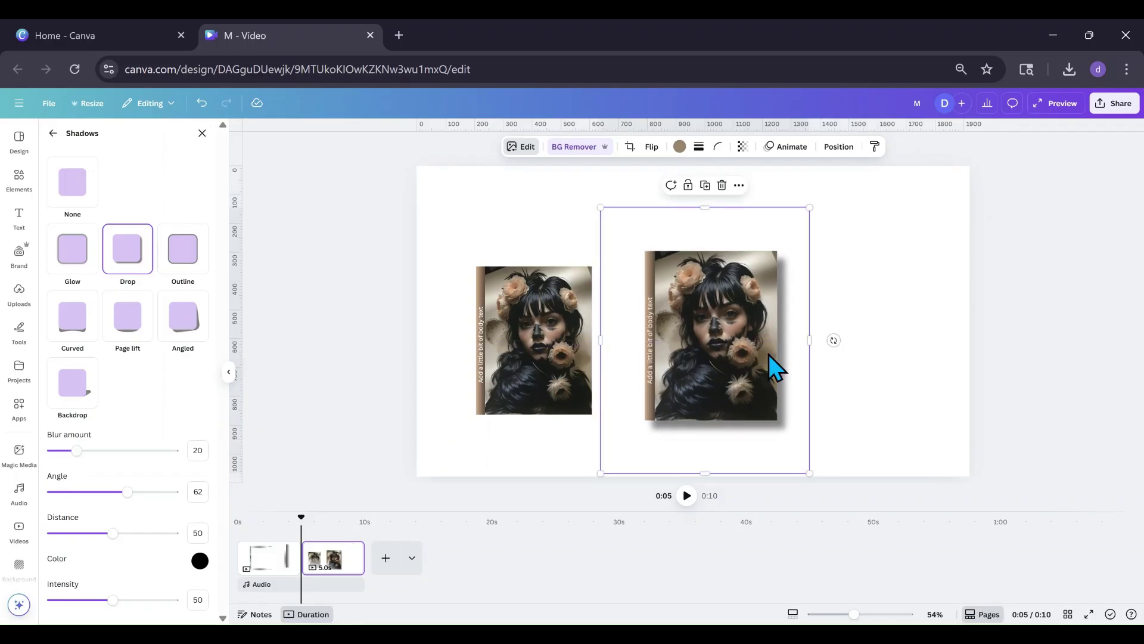
Step: Enlarge the shadowed book image further and position it in the right half of the page
left_click(527, 471)
left_click(659, 441)
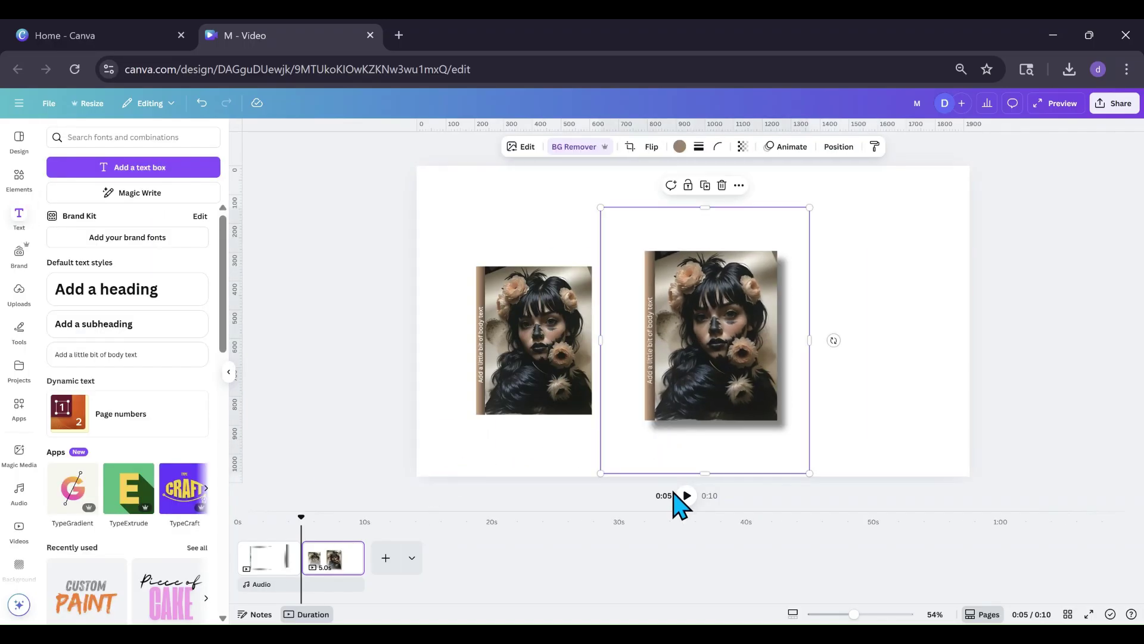
left_click_drag(709, 432, 716, 422)
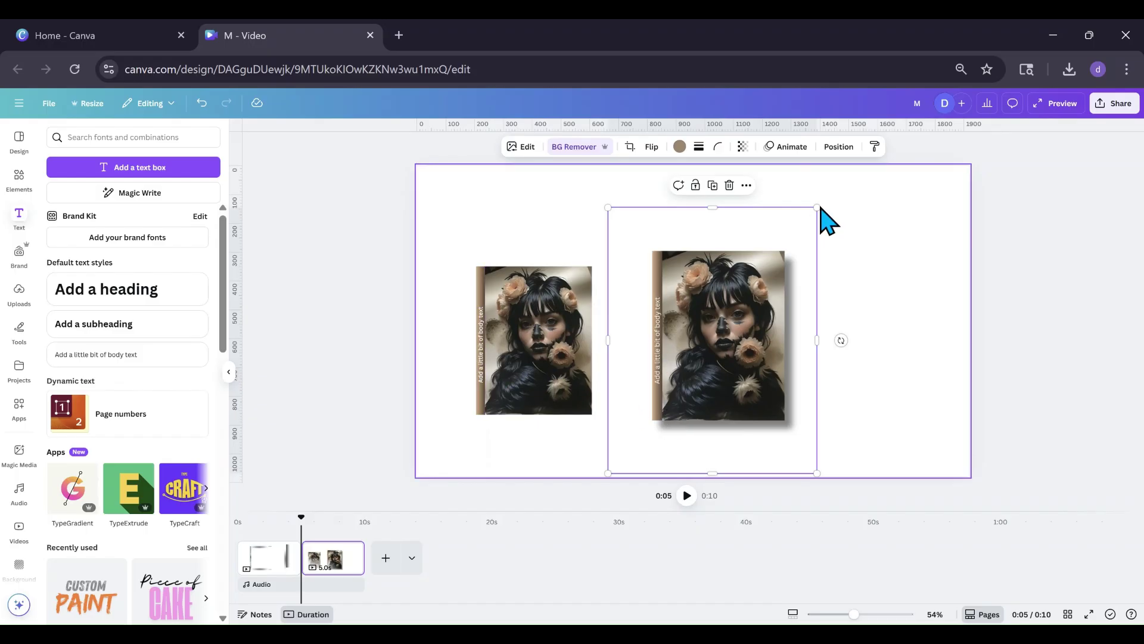
left_click_drag(818, 207, 912, 169)
left_click_drag(718, 342, 720, 338)
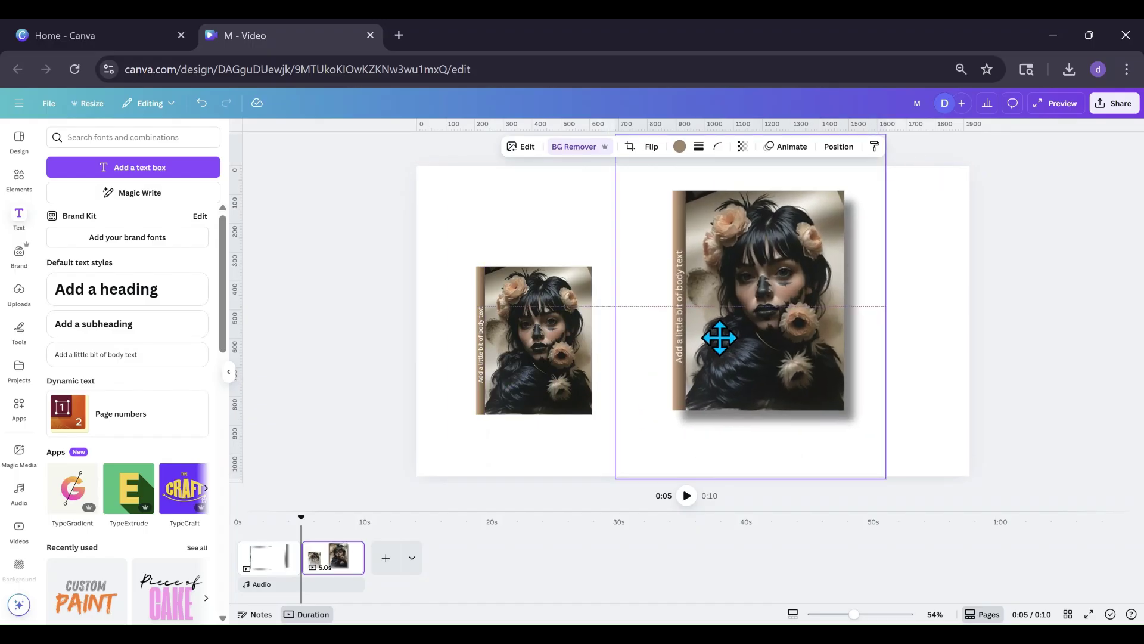
Step: Add a third color, #5A4437, to the original book's spine gradient and lower the middle color's opacity
left_click(482, 413)
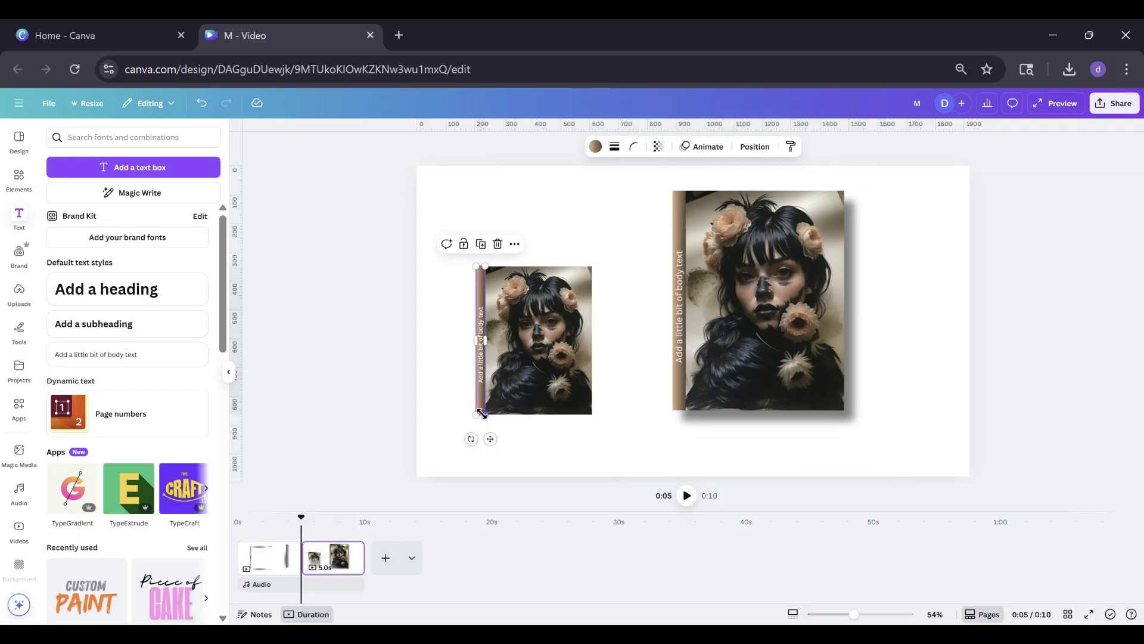
left_click(595, 146)
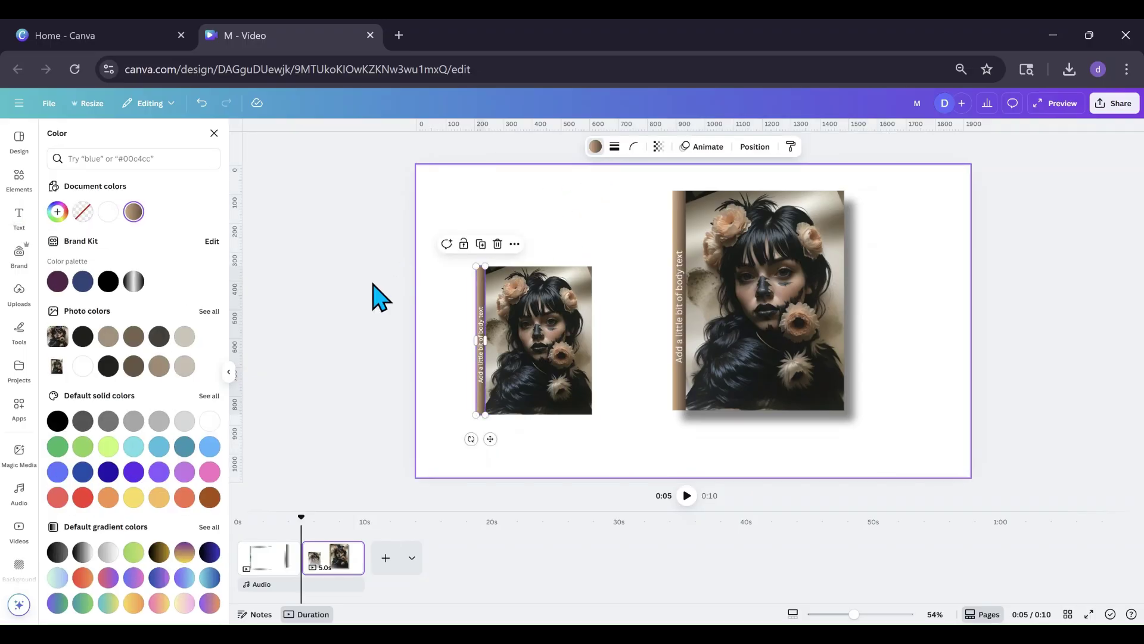
left_click(134, 211)
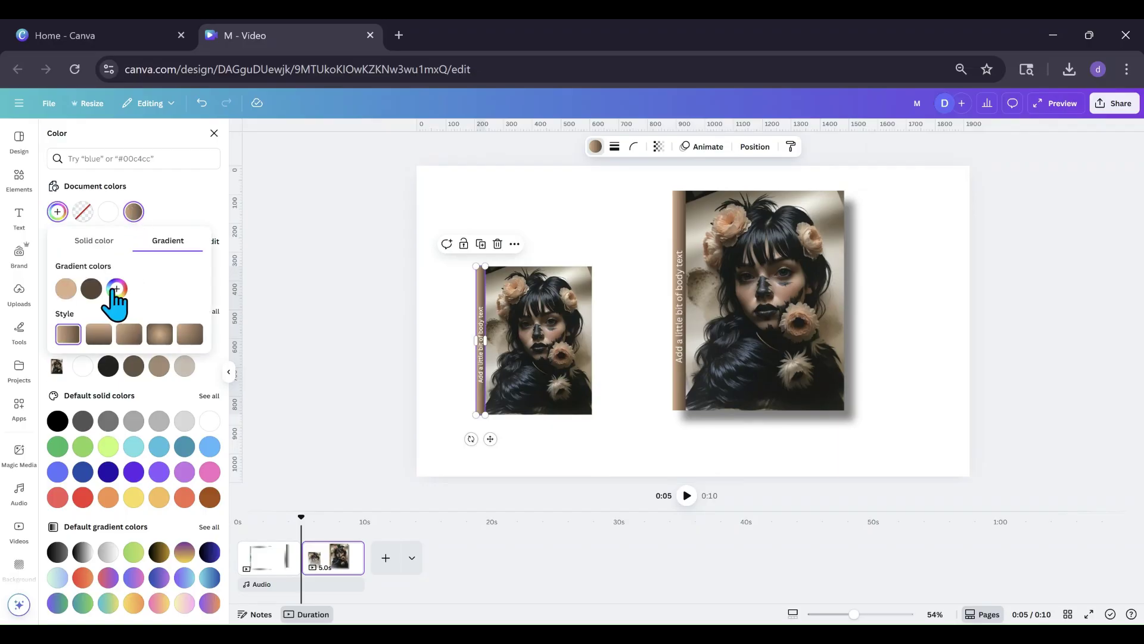
left_click(117, 289)
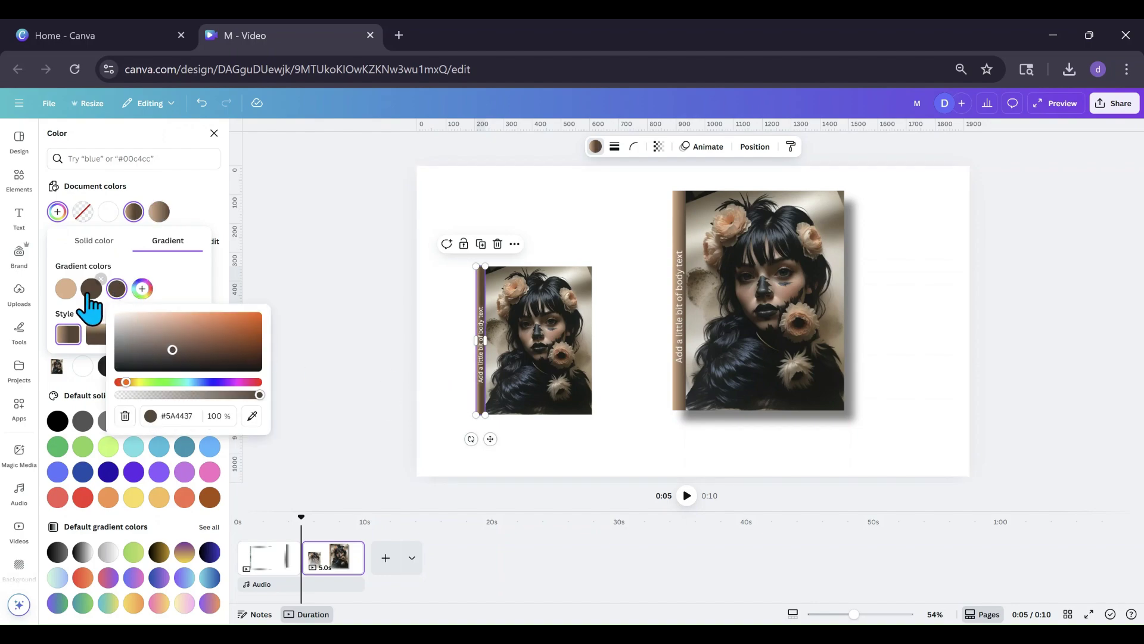
left_click(91, 289)
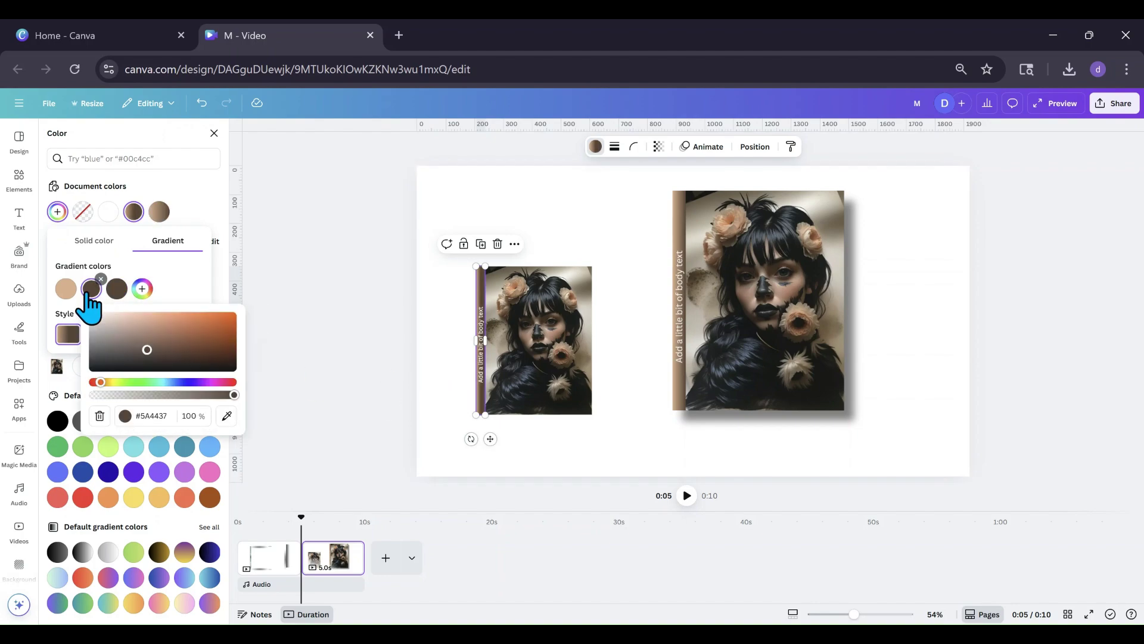
left_click_drag(233, 395, 210, 394)
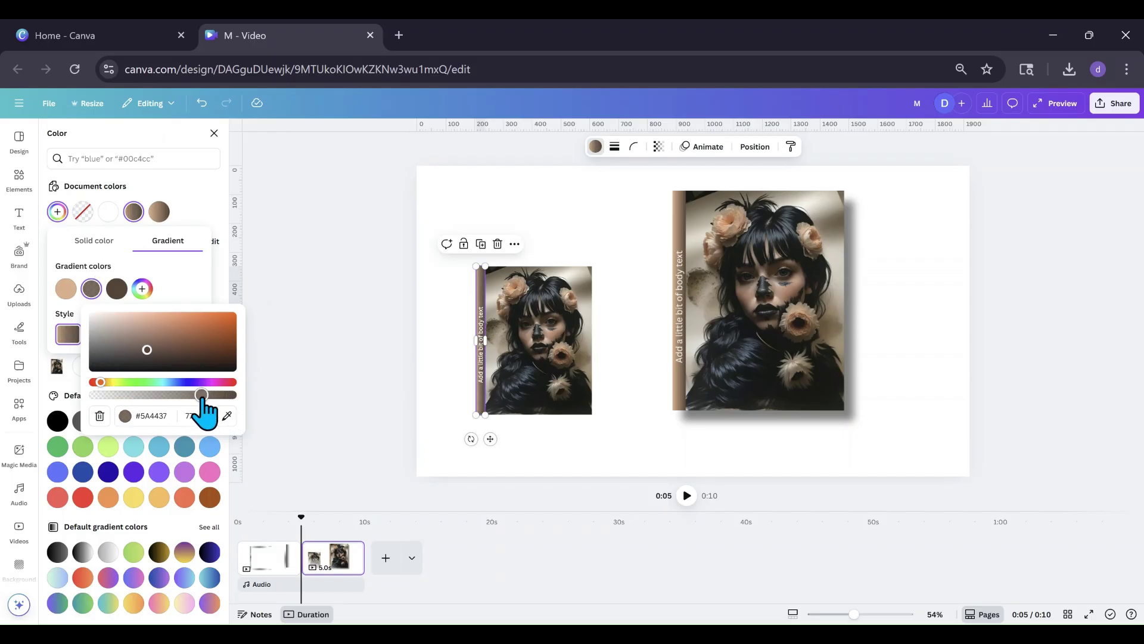
left_click(428, 430)
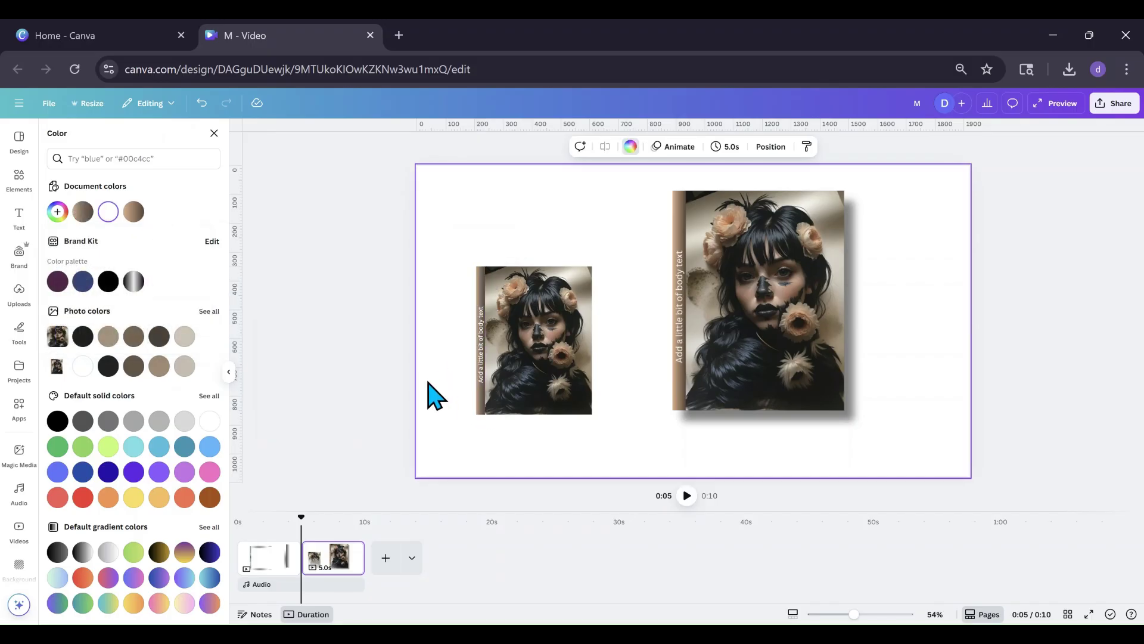
Step: Shift the shadowed book slightly right and change the original book's spine to the solid taupe taken from the cover photo
left_click_drag(728, 369, 756, 370)
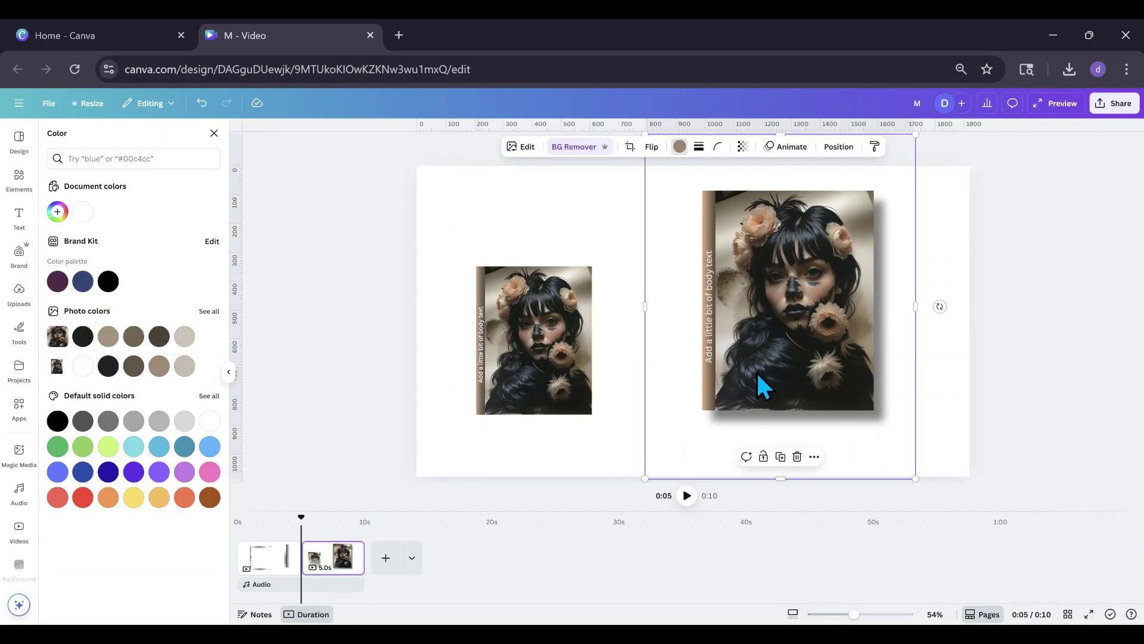
left_click(480, 291)
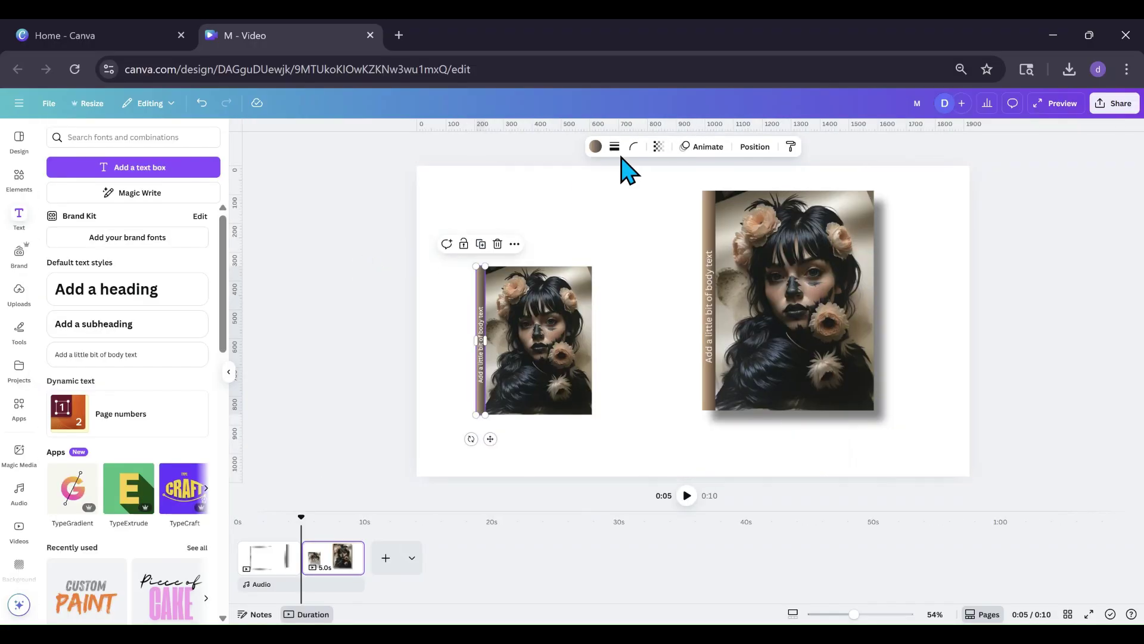
left_click(595, 147)
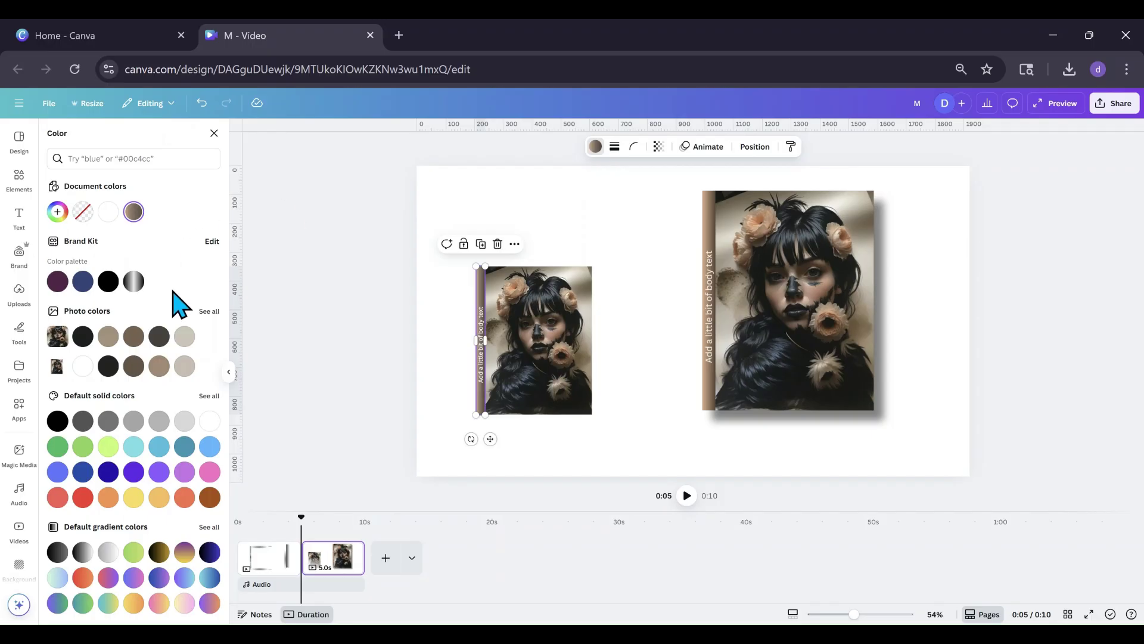
left_click(108, 336)
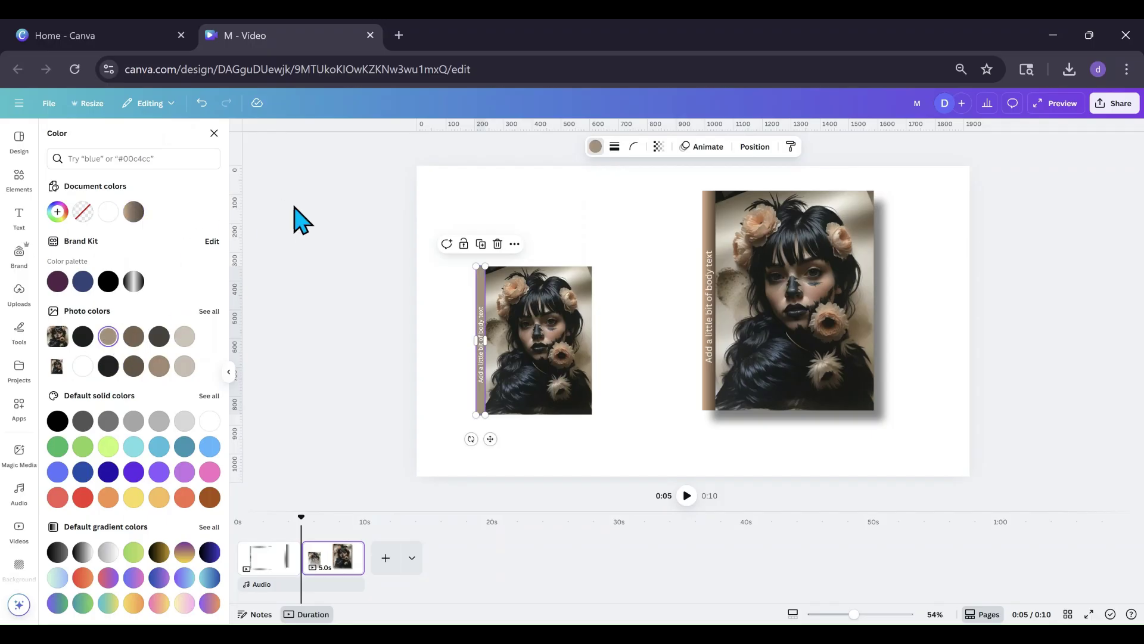
Step: Add the recently used black fade gradient graphic, rotate it upright with its dark side facing right, and place it over the original book's spine
left_click(18, 192)
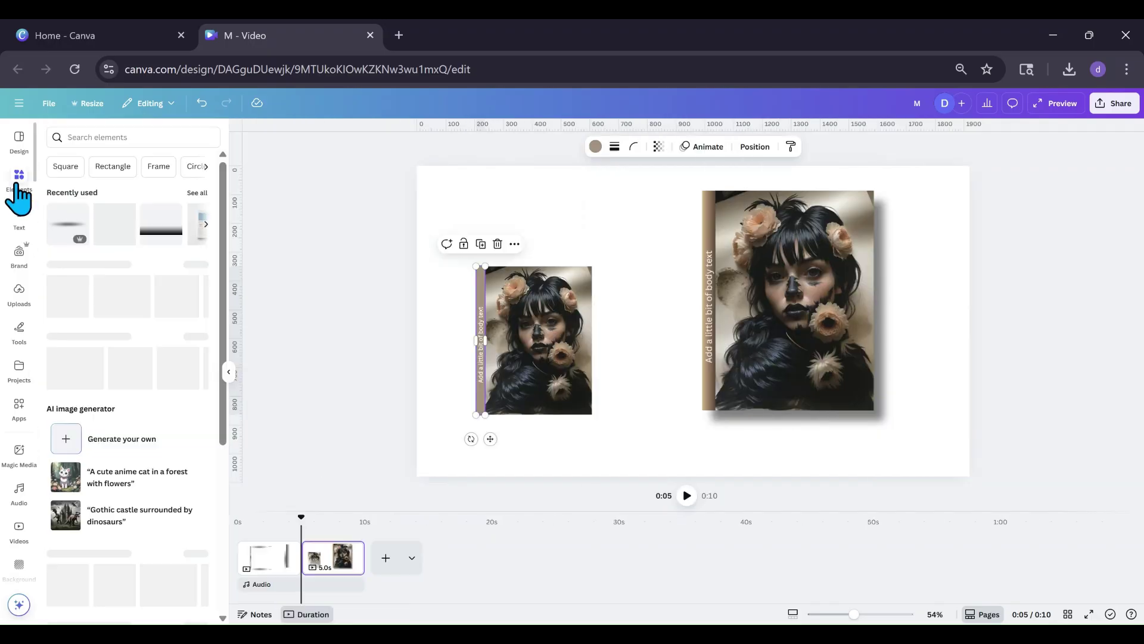
left_click(152, 253)
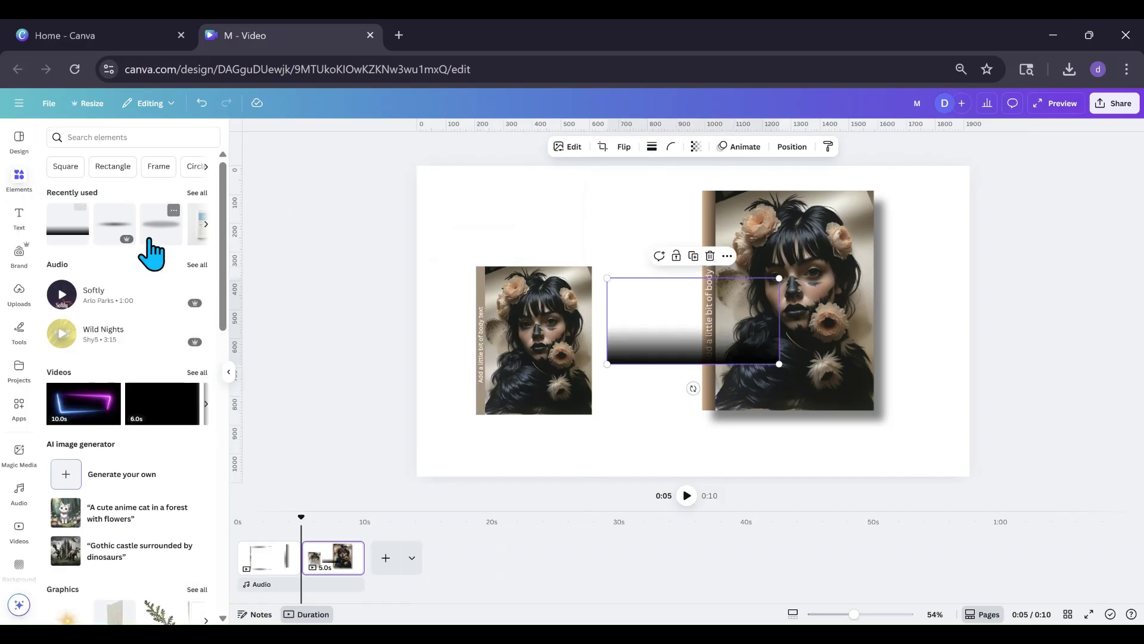
left_click_drag(689, 388, 772, 315)
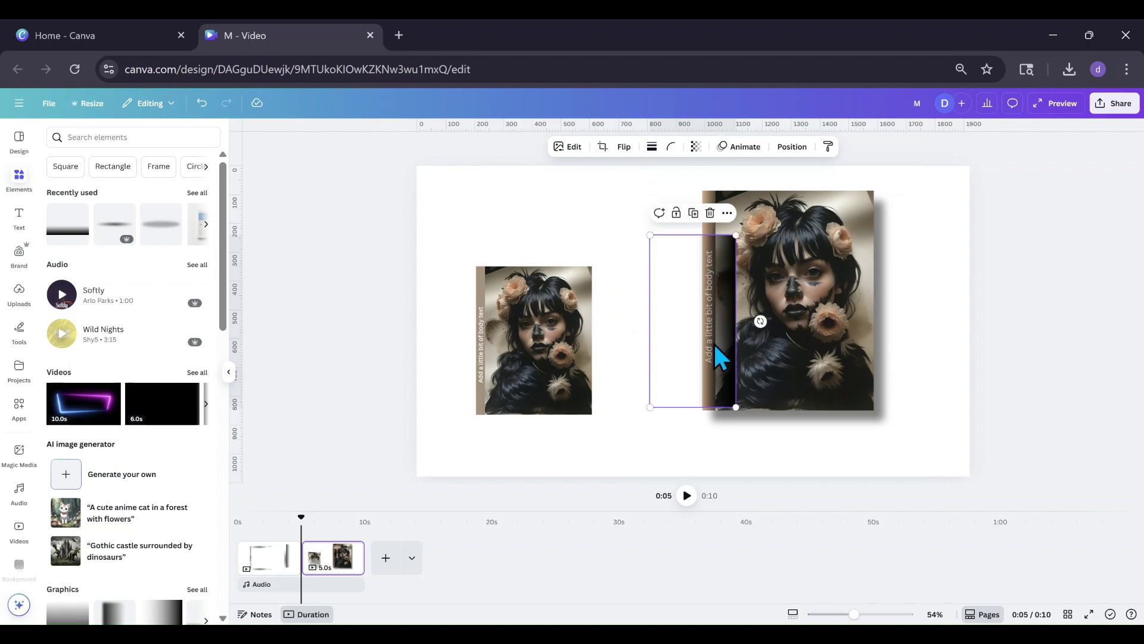
left_click_drag(723, 358, 469, 374)
Step: Crop the gradient to the spine's right edge and the book's height, and align it with the original book
left_click(602, 146)
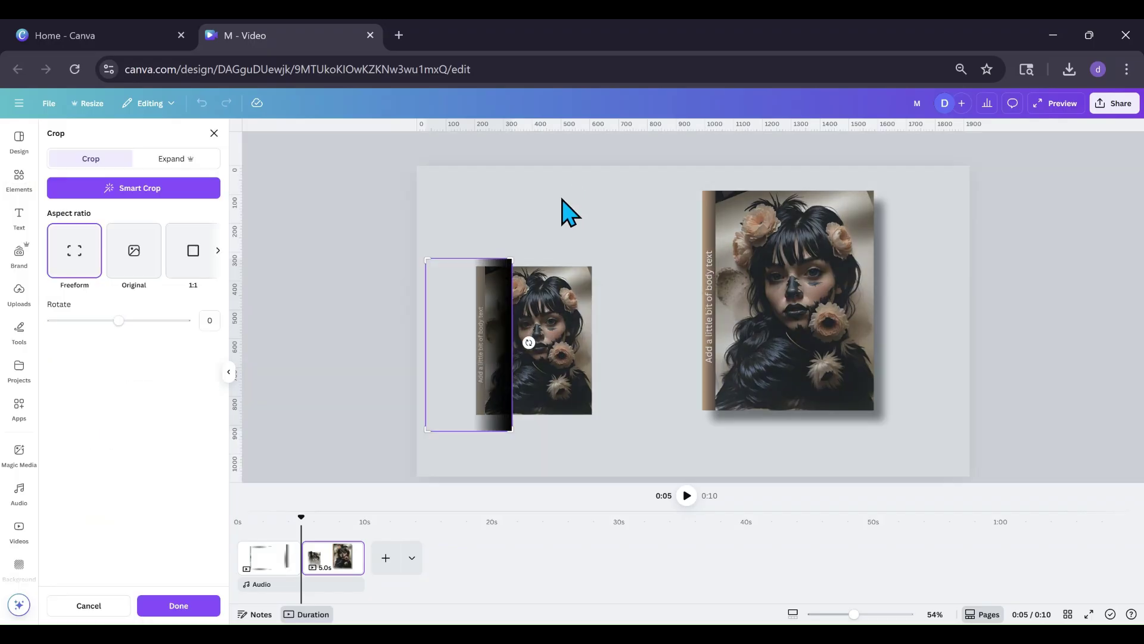
left_click_drag(510, 260, 488, 258)
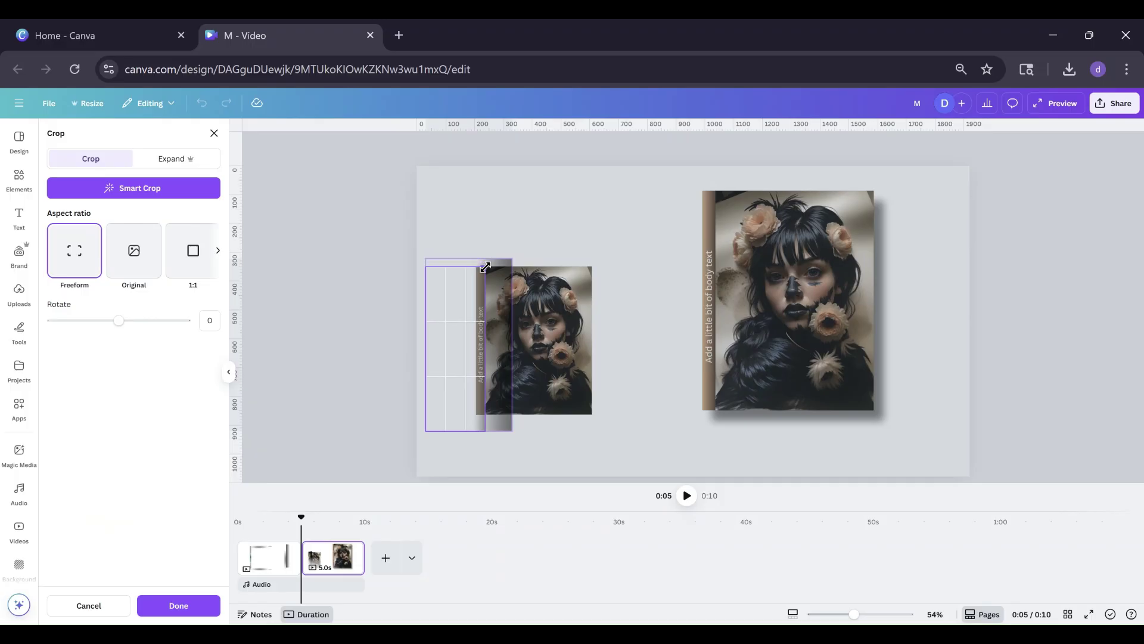
left_click_drag(485, 266, 485, 266)
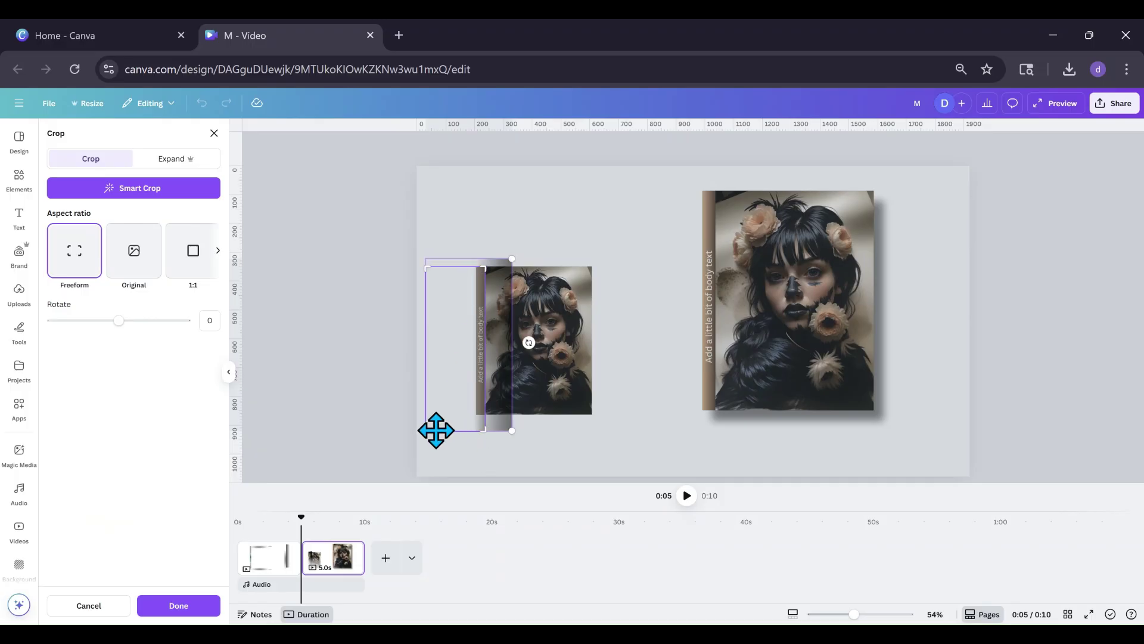
left_click_drag(427, 431, 429, 422)
left_click_drag(429, 415, 430, 414)
left_click(567, 465)
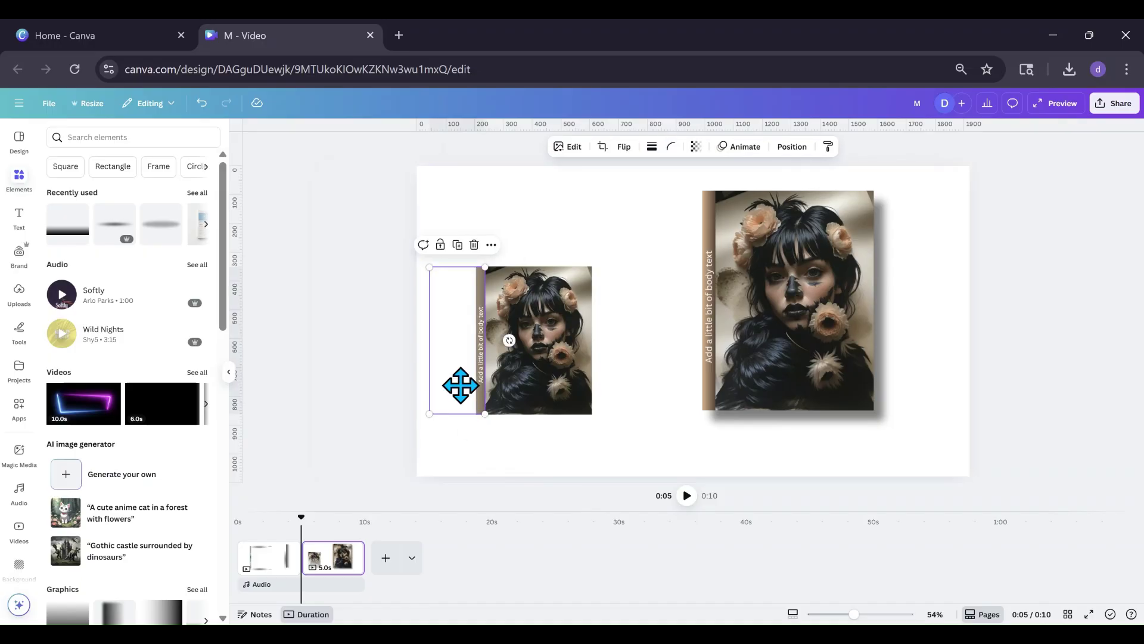
left_click_drag(460, 383, 455, 396)
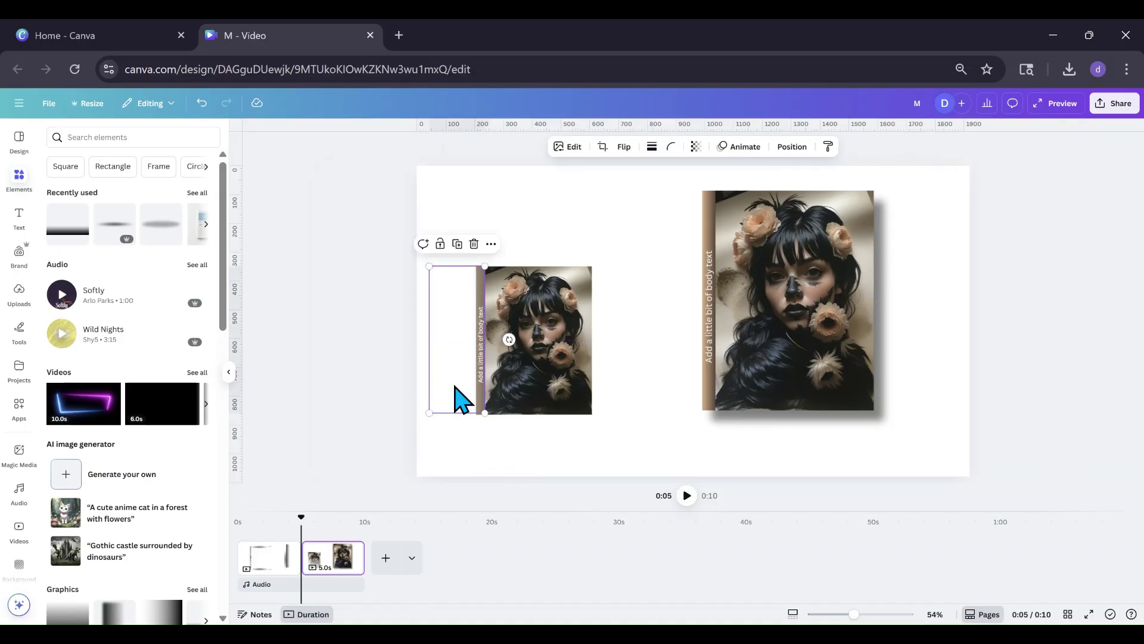
left_click(472, 460)
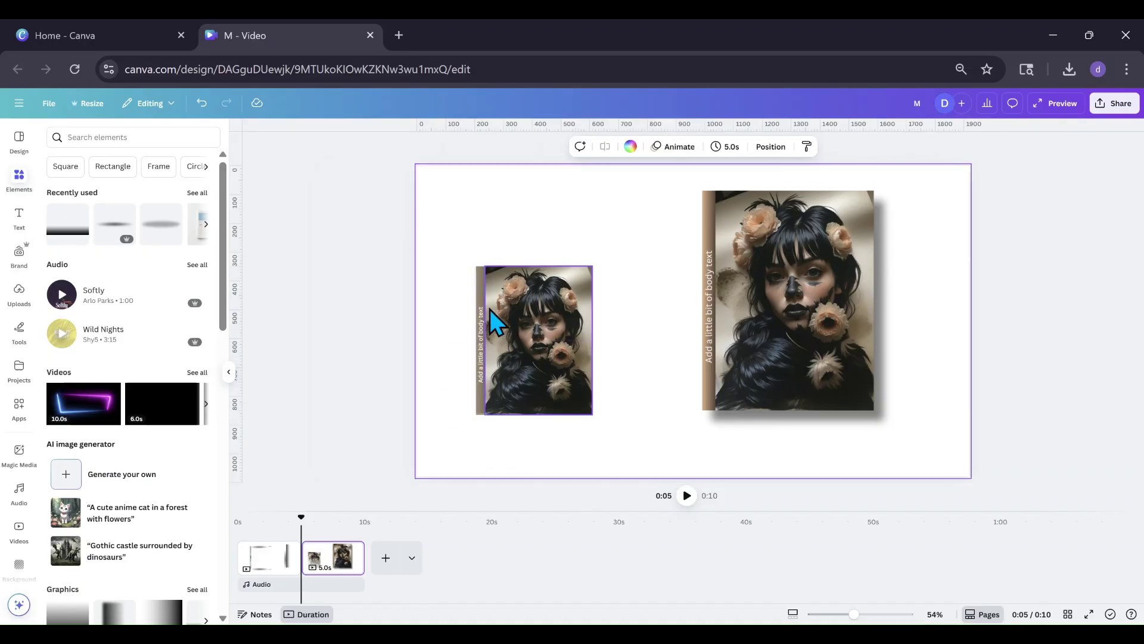
left_click(659, 350)
left_click(627, 426)
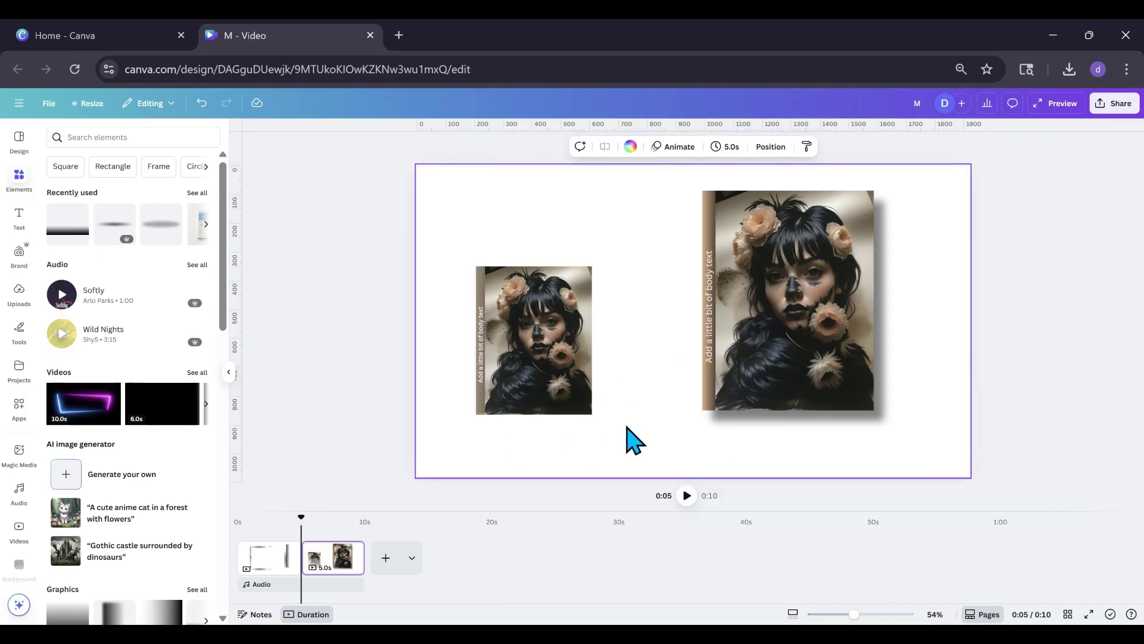
left_click(678, 398)
left_click(626, 400)
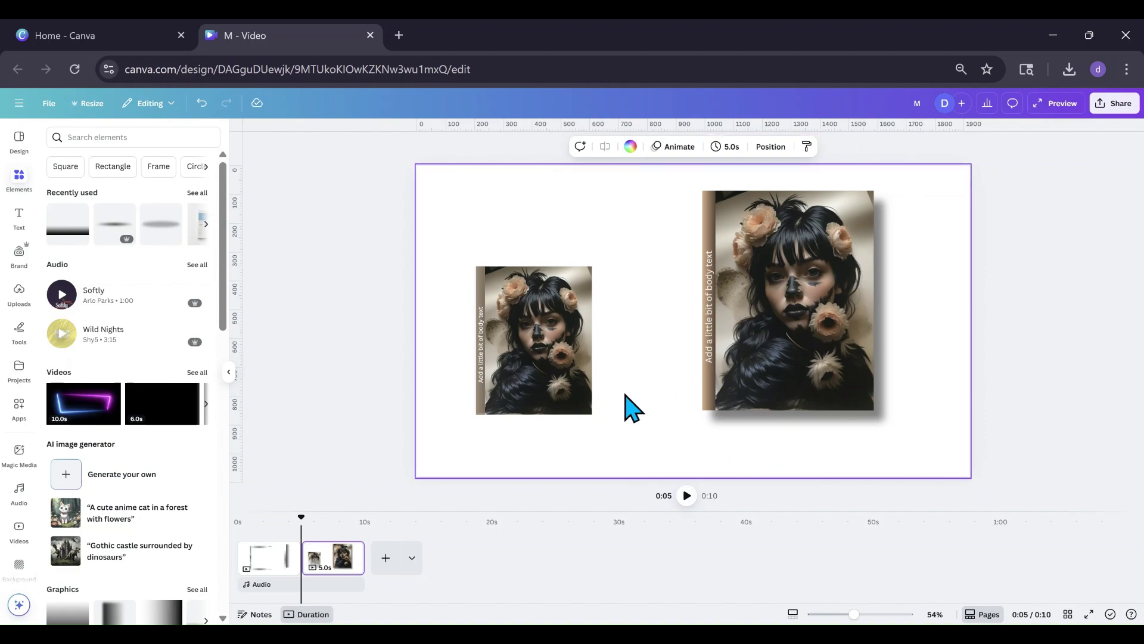